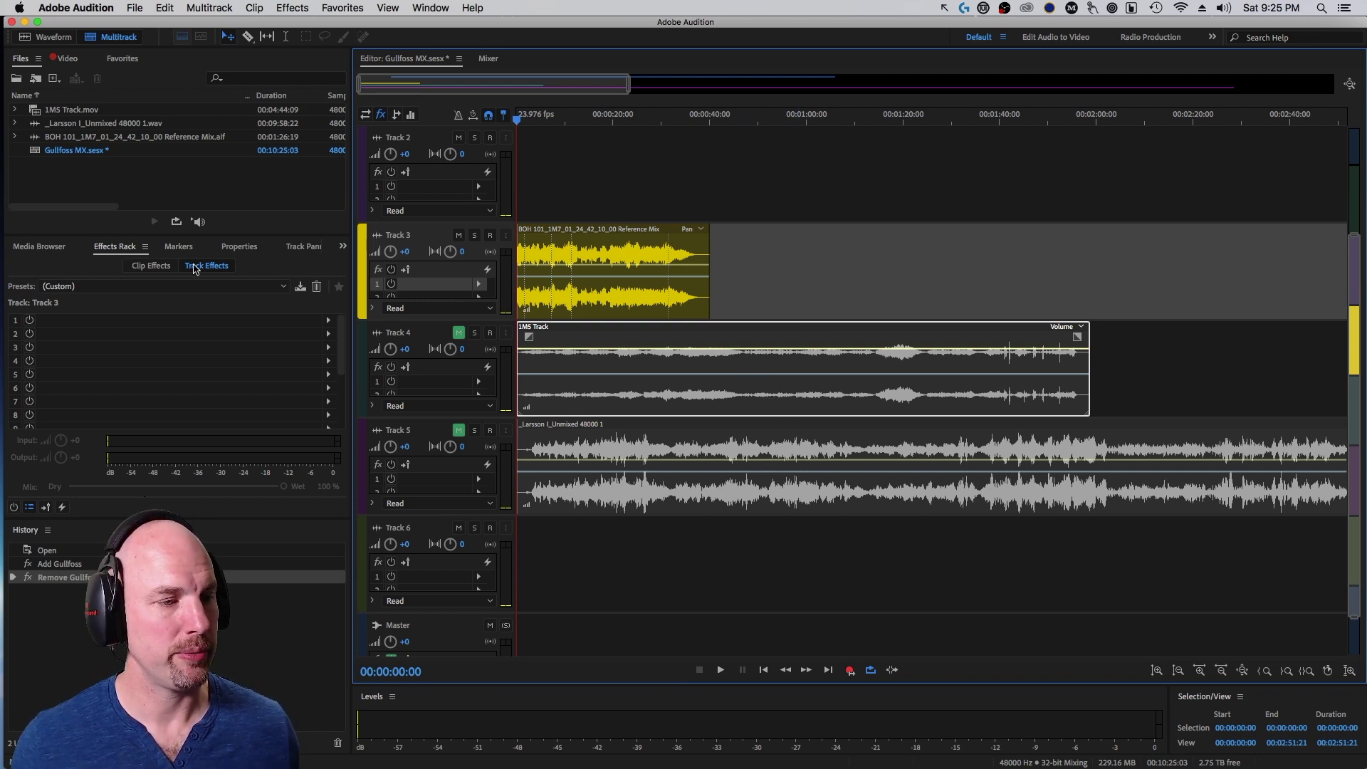
- Insert the Soundtheory Gullfoss AU plugin in Track 3's first track effect slot and move its window clear of the track headers
click(152, 266)
click(199, 266)
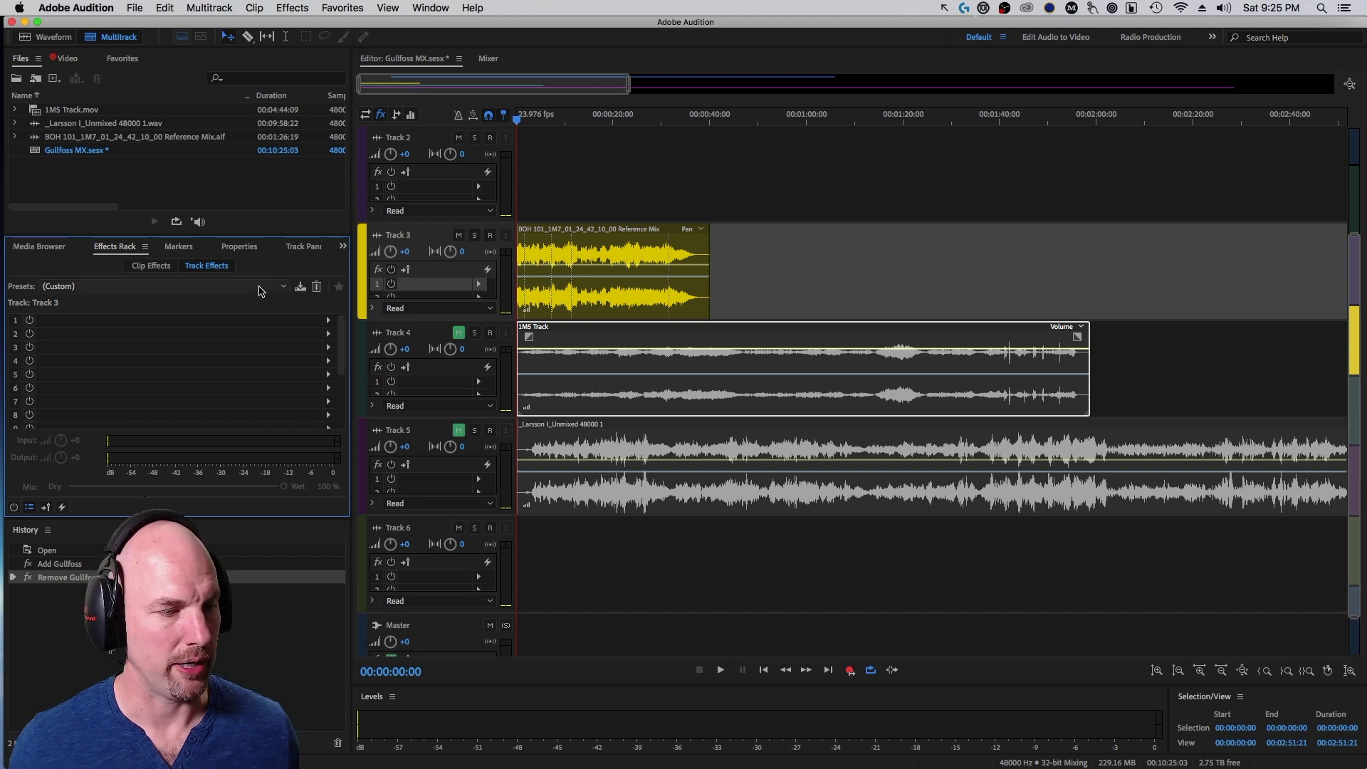
click(328, 321)
mouse_move(461, 528)
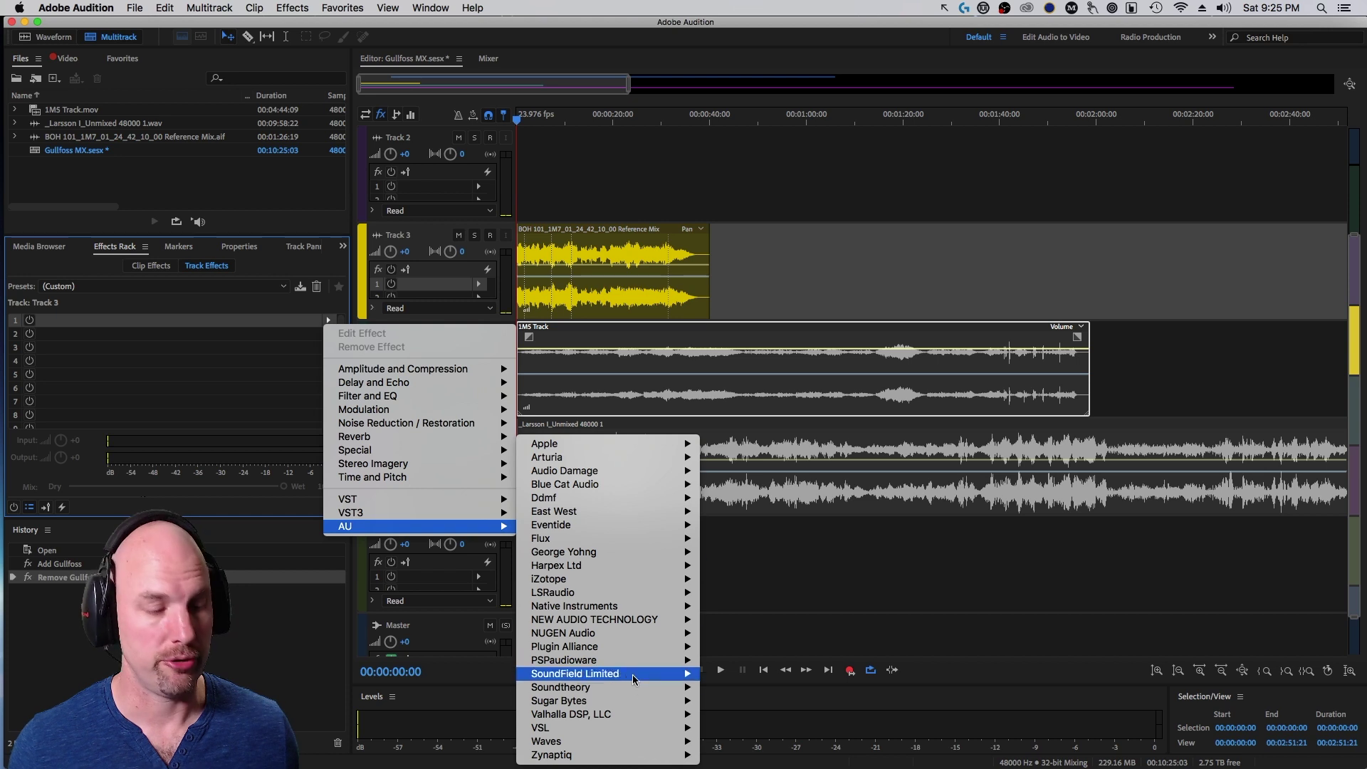
mouse_move(647, 690)
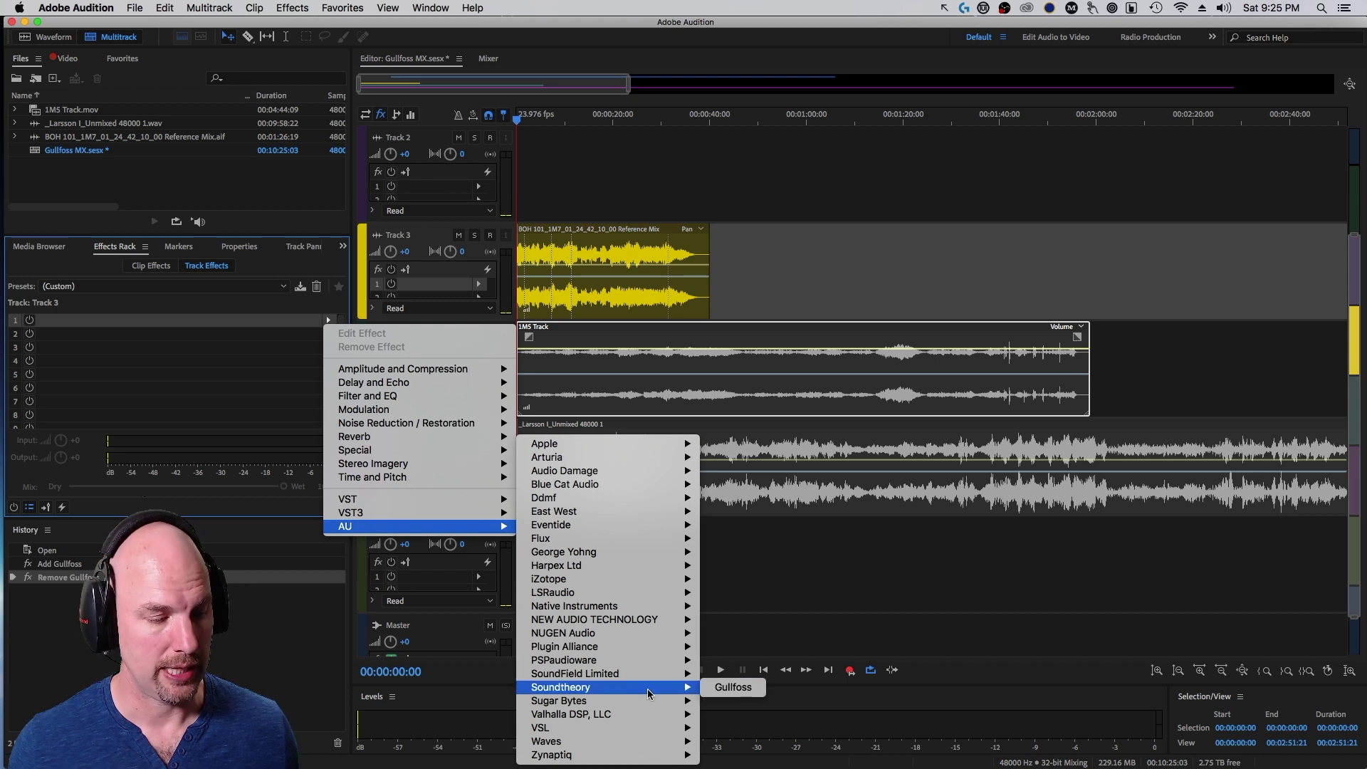
click(733, 688)
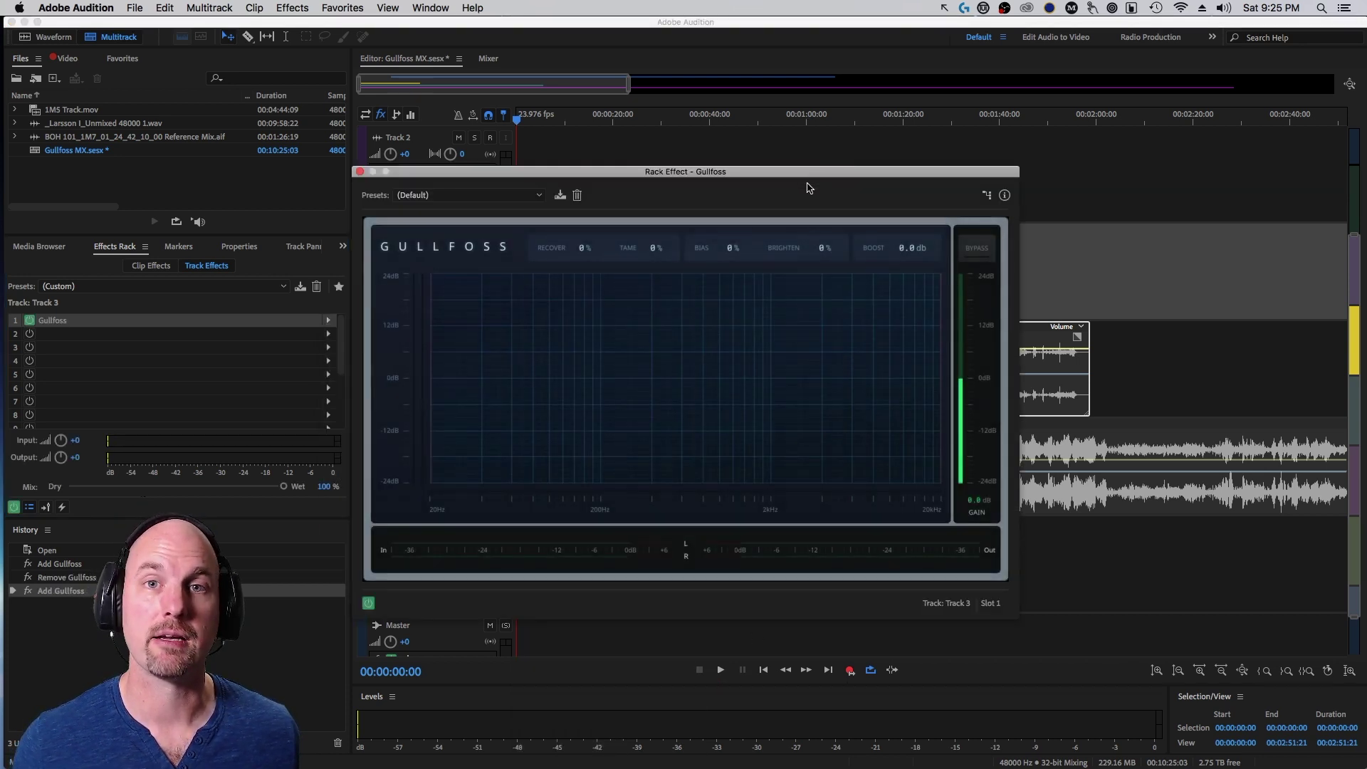
drag(792, 174, 1101, 71)
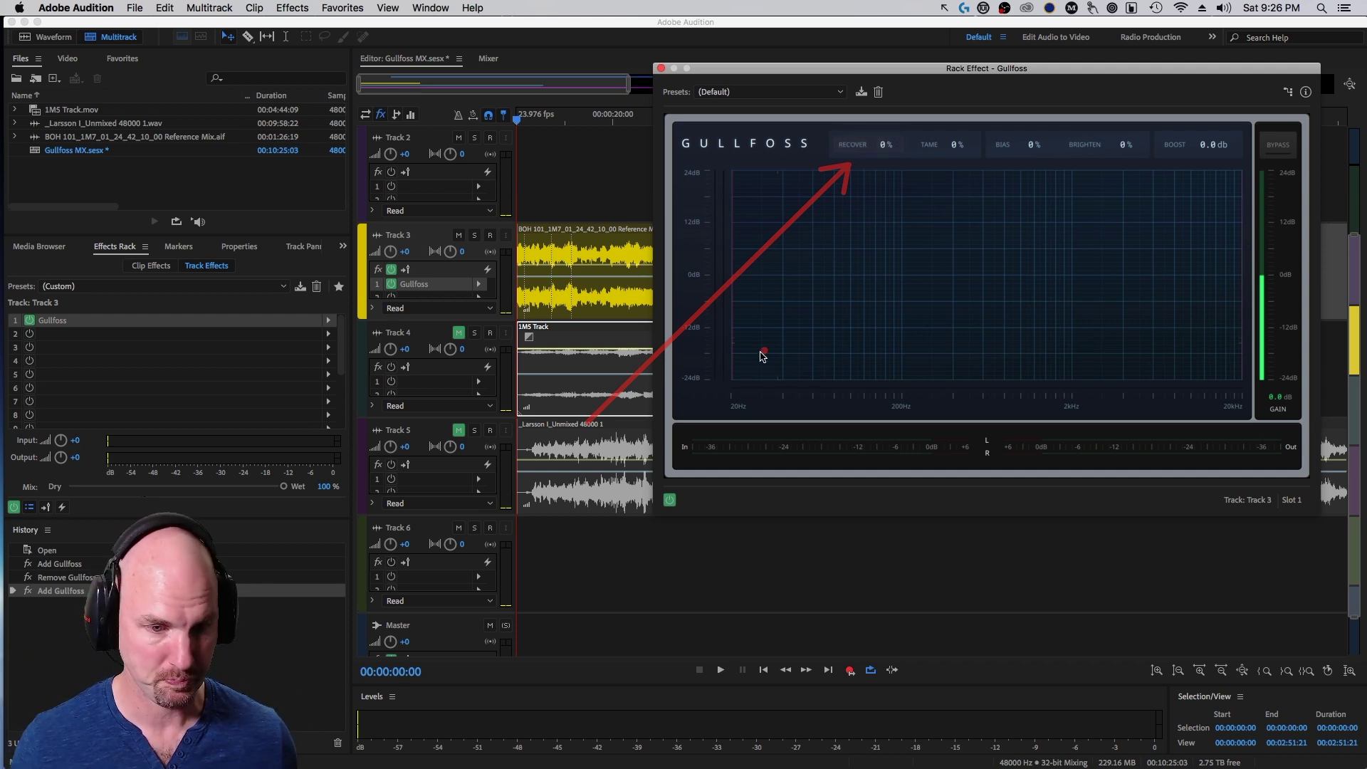
drag(749, 369, 939, 162)
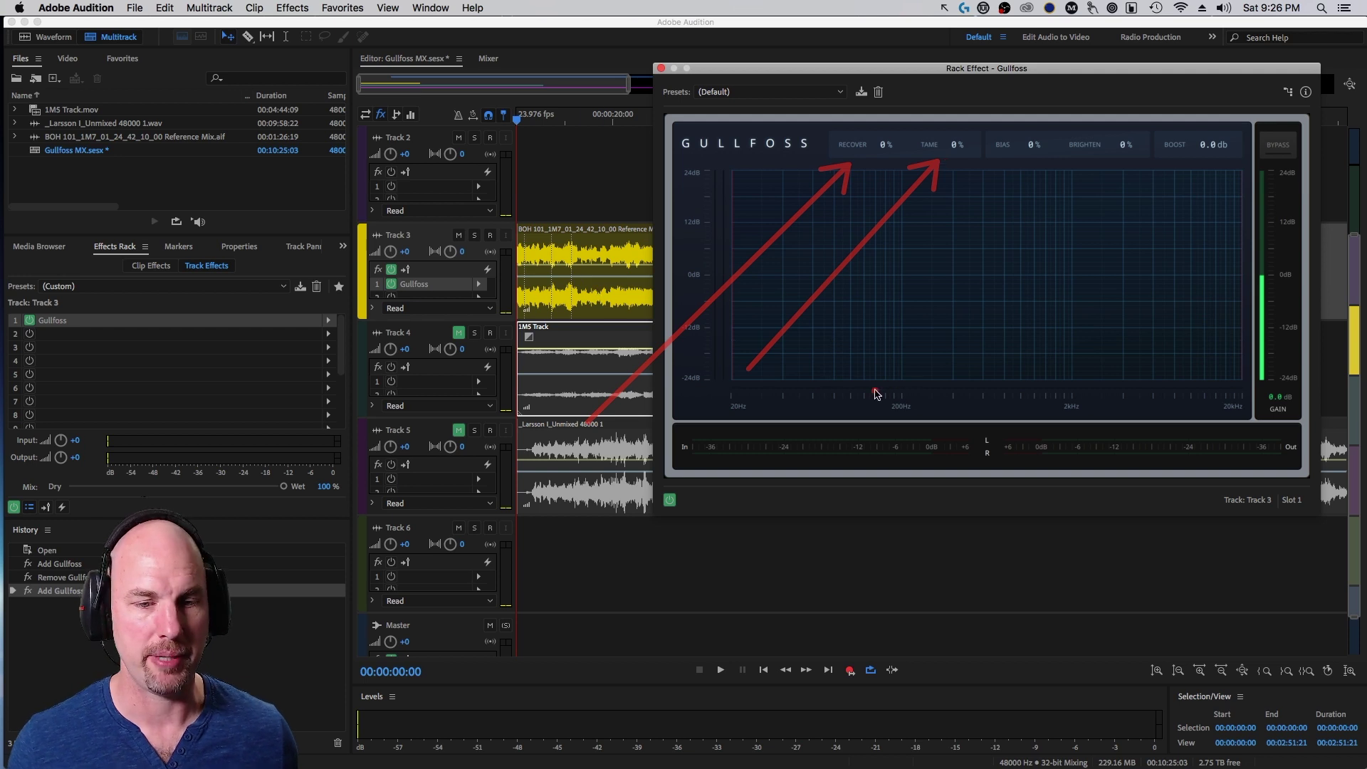
drag(869, 385, 1019, 158)
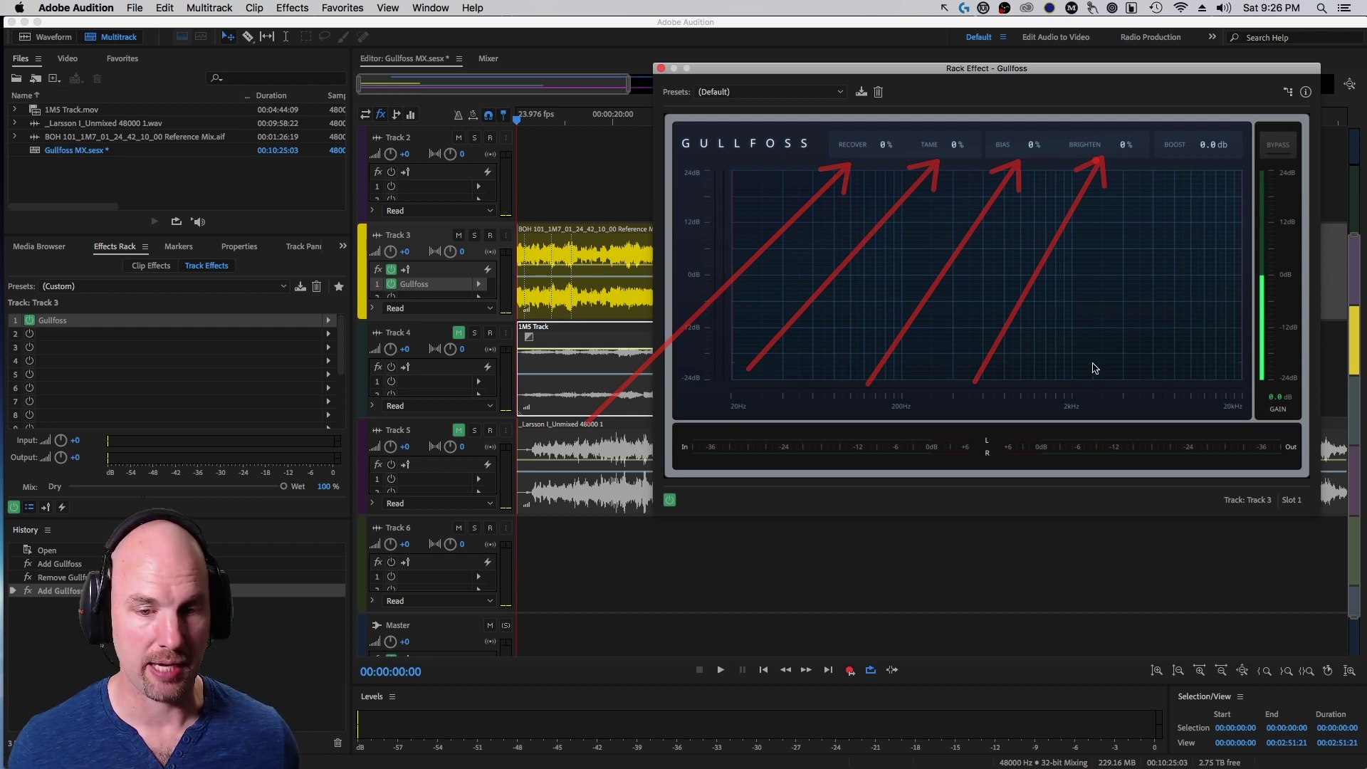
drag(1075, 369, 1177, 167)
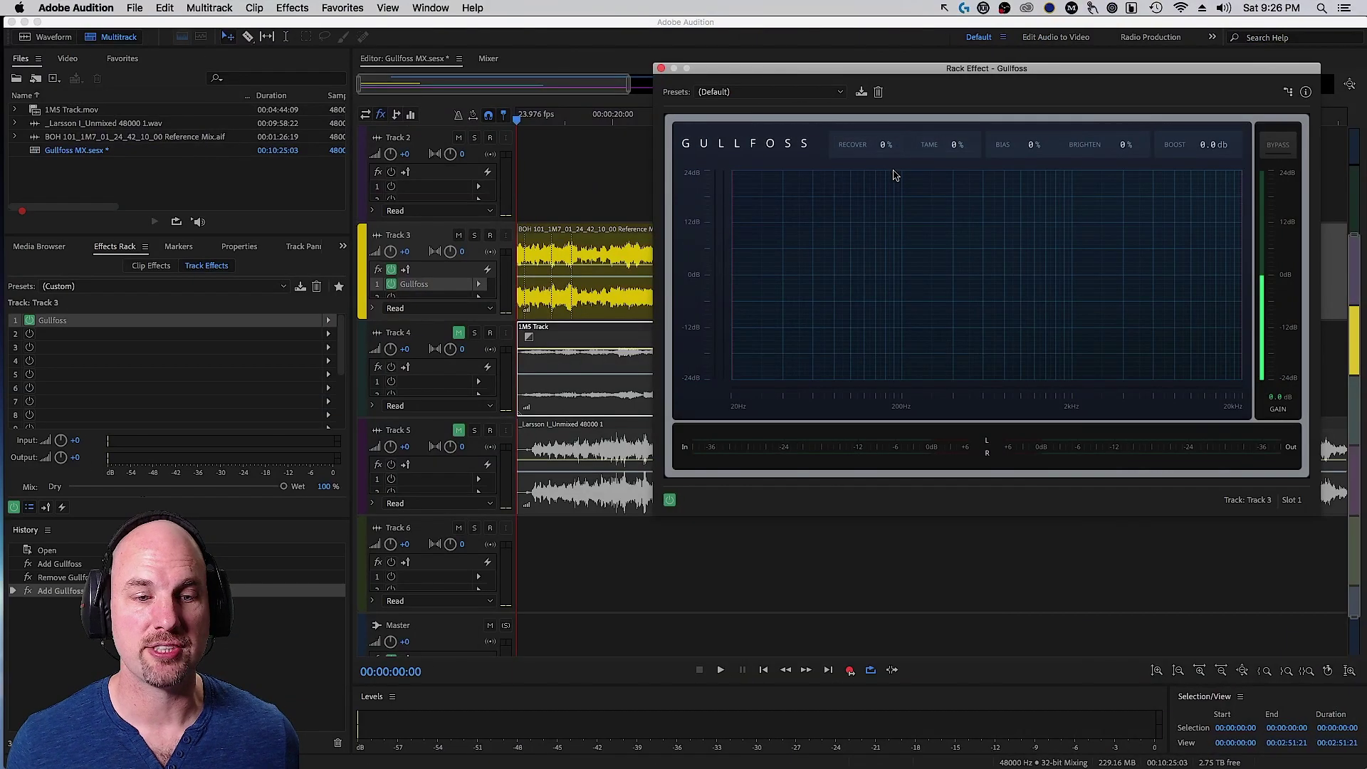
- Raise Gullfoss's Recover to 200% while playing the track, and stop playback
key(space)
drag(886, 145, 849, 126)
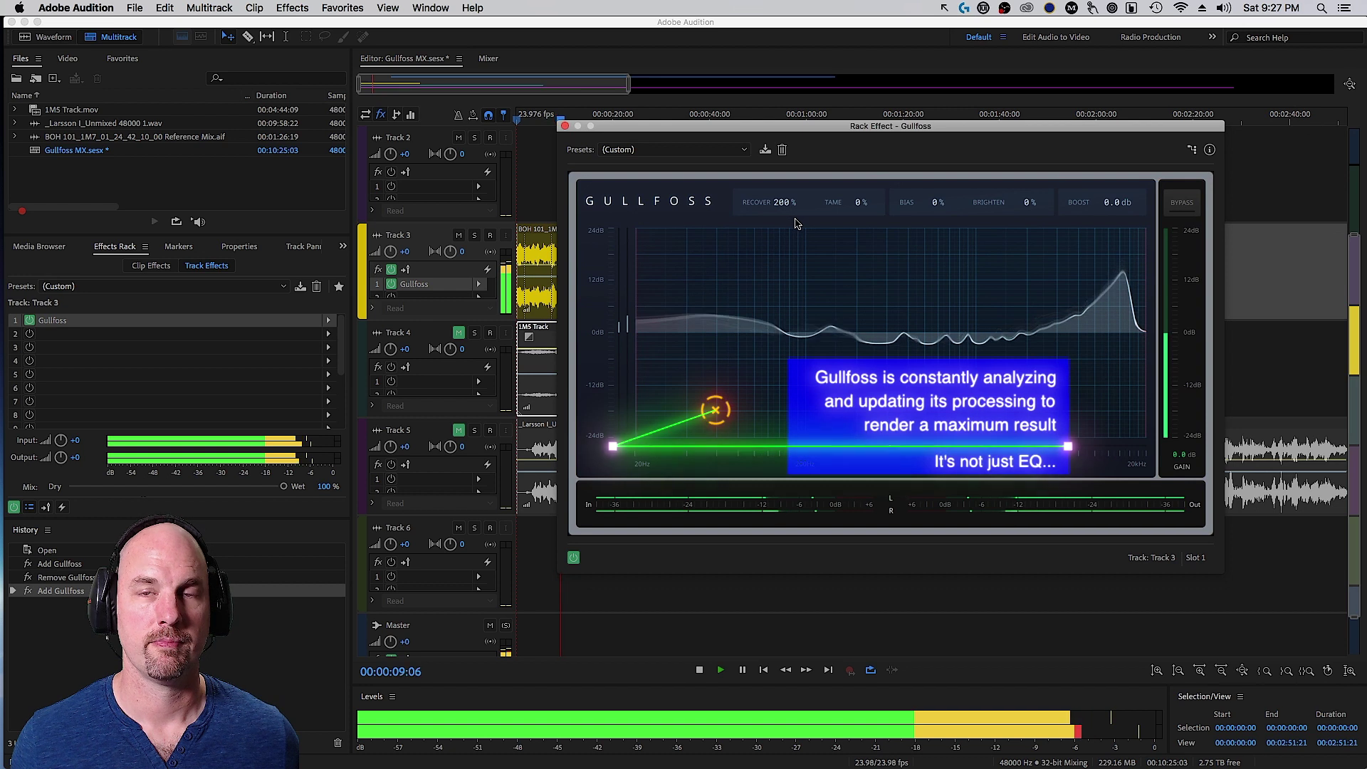
key(space)
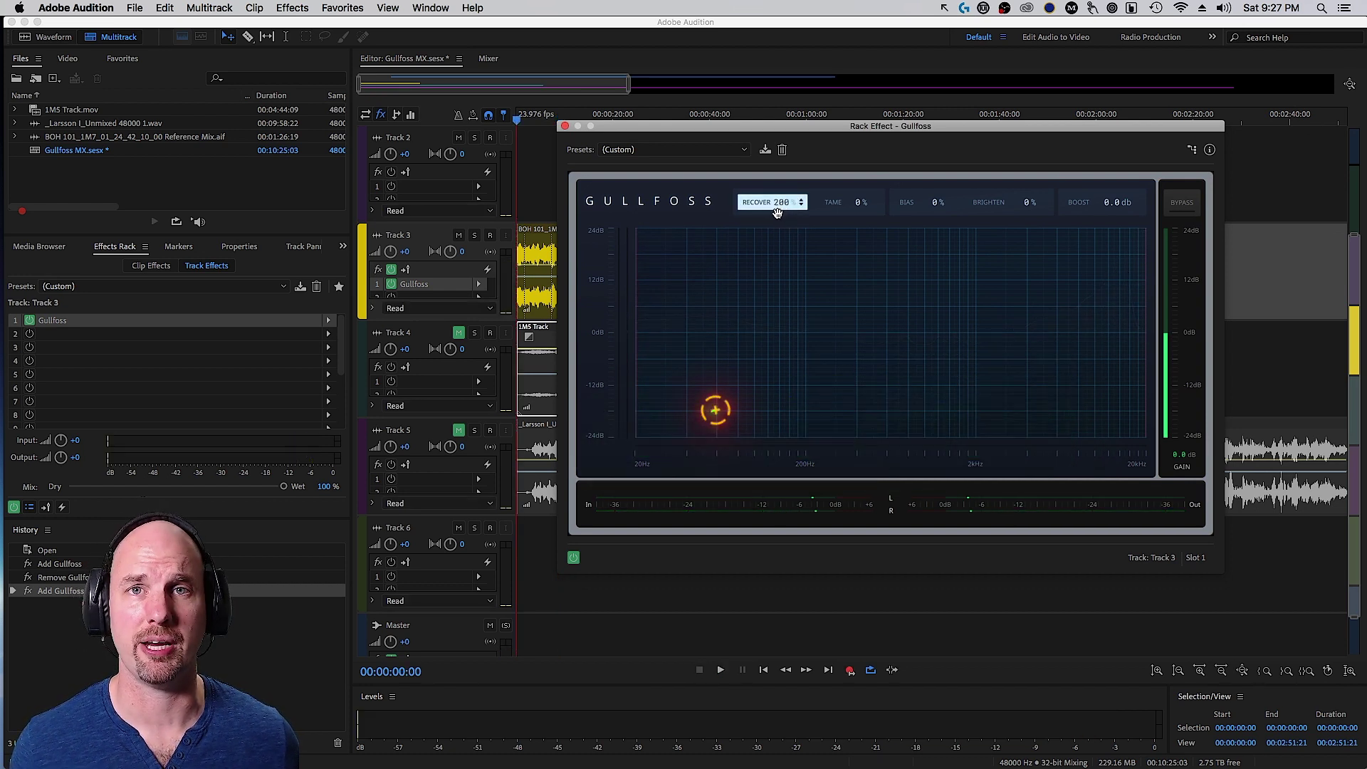
- Set Gullfoss's Recover to 100%
click(780, 213)
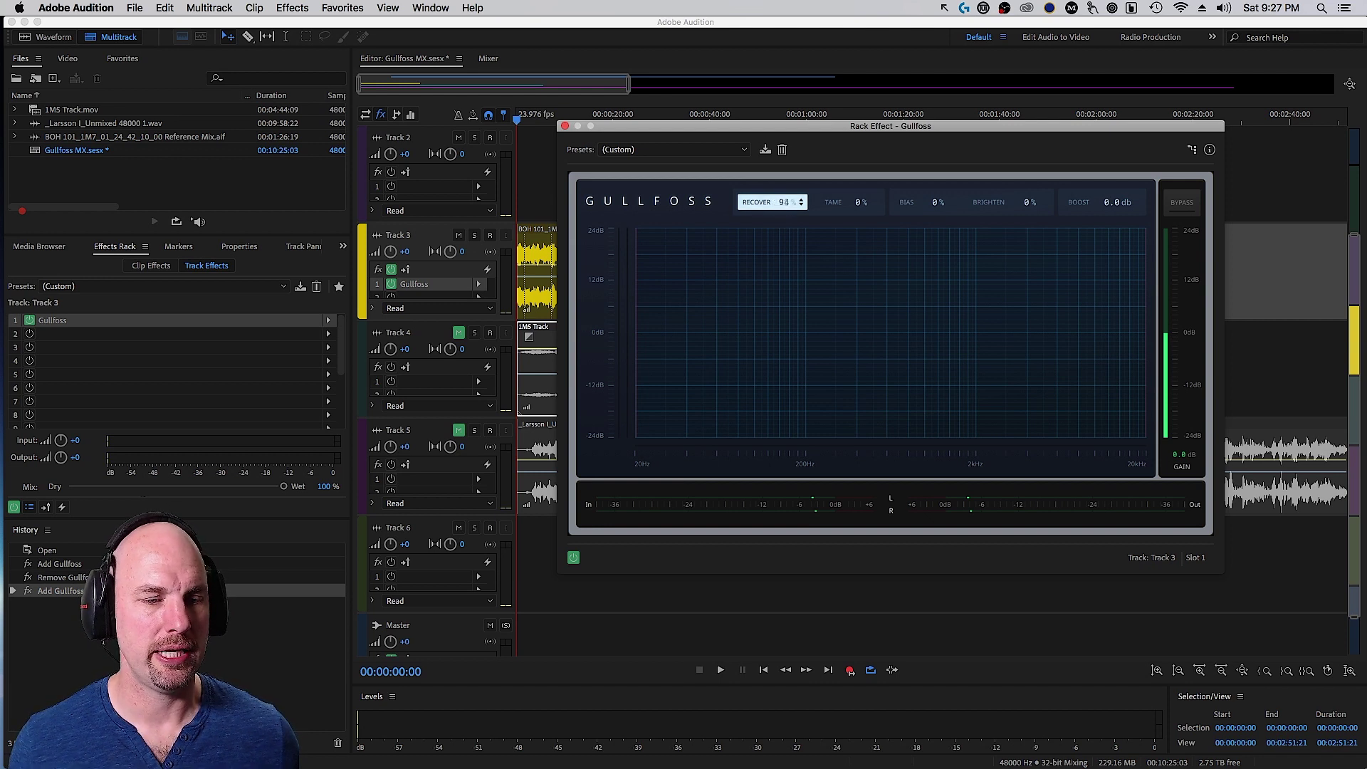
drag(773, 202, 782, 332)
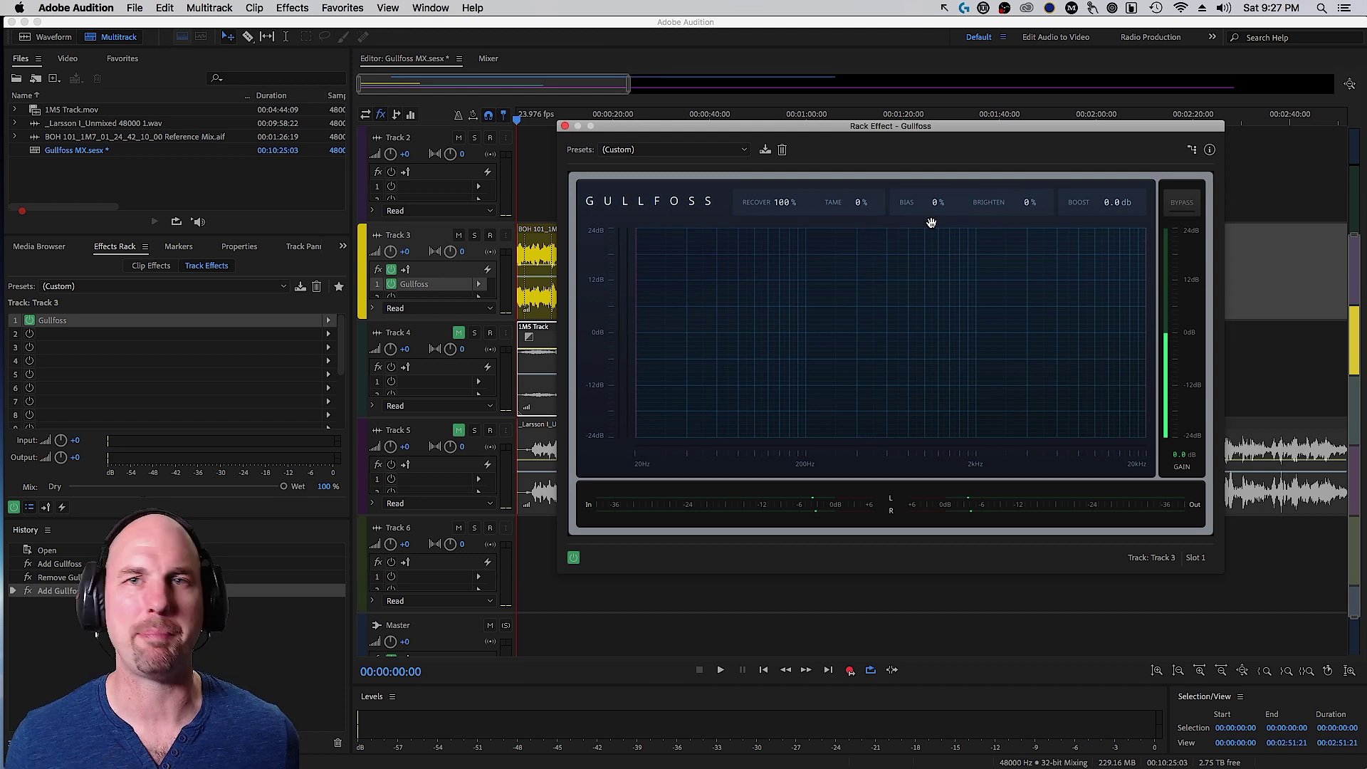
key(Tab)
key(Tab)
key(Tab)
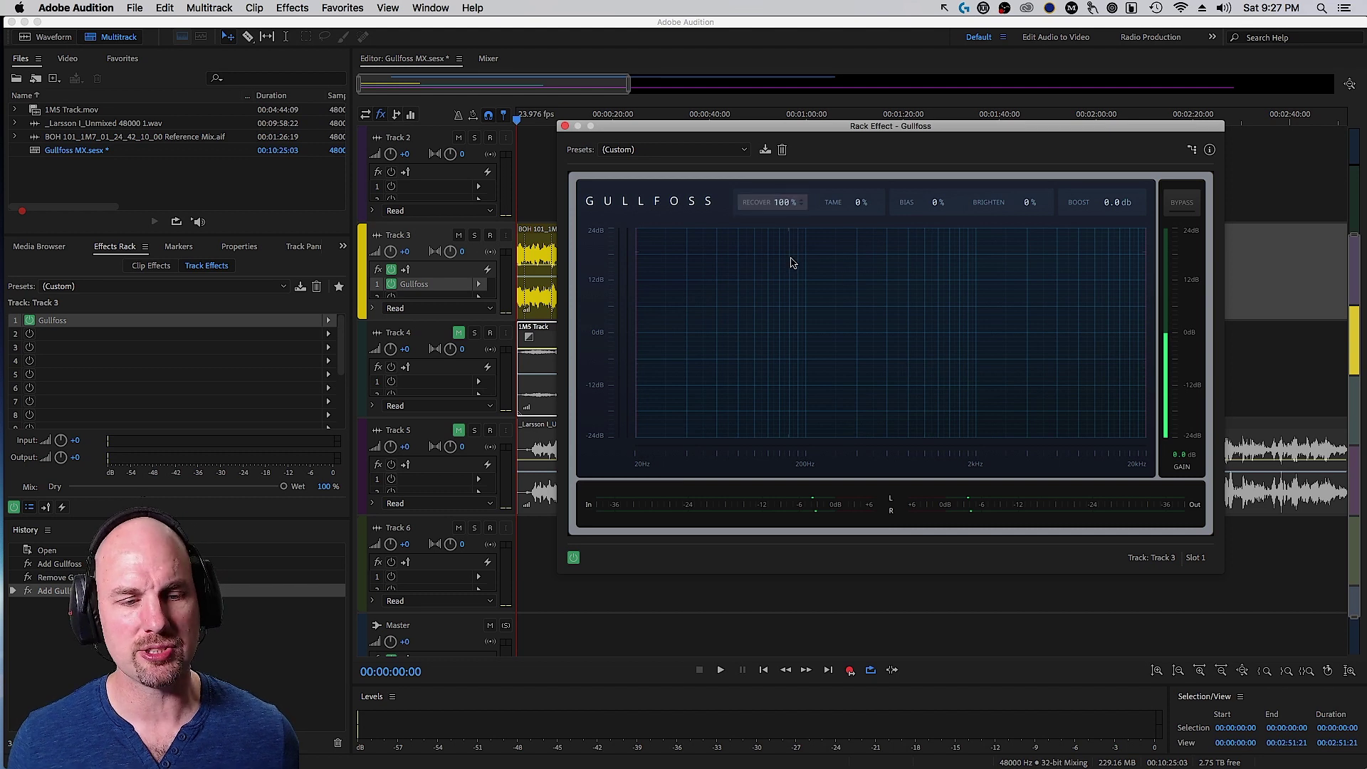
- Play the track from the start several times, comparing the sound with Gullfoss bypassed and active
key(space)
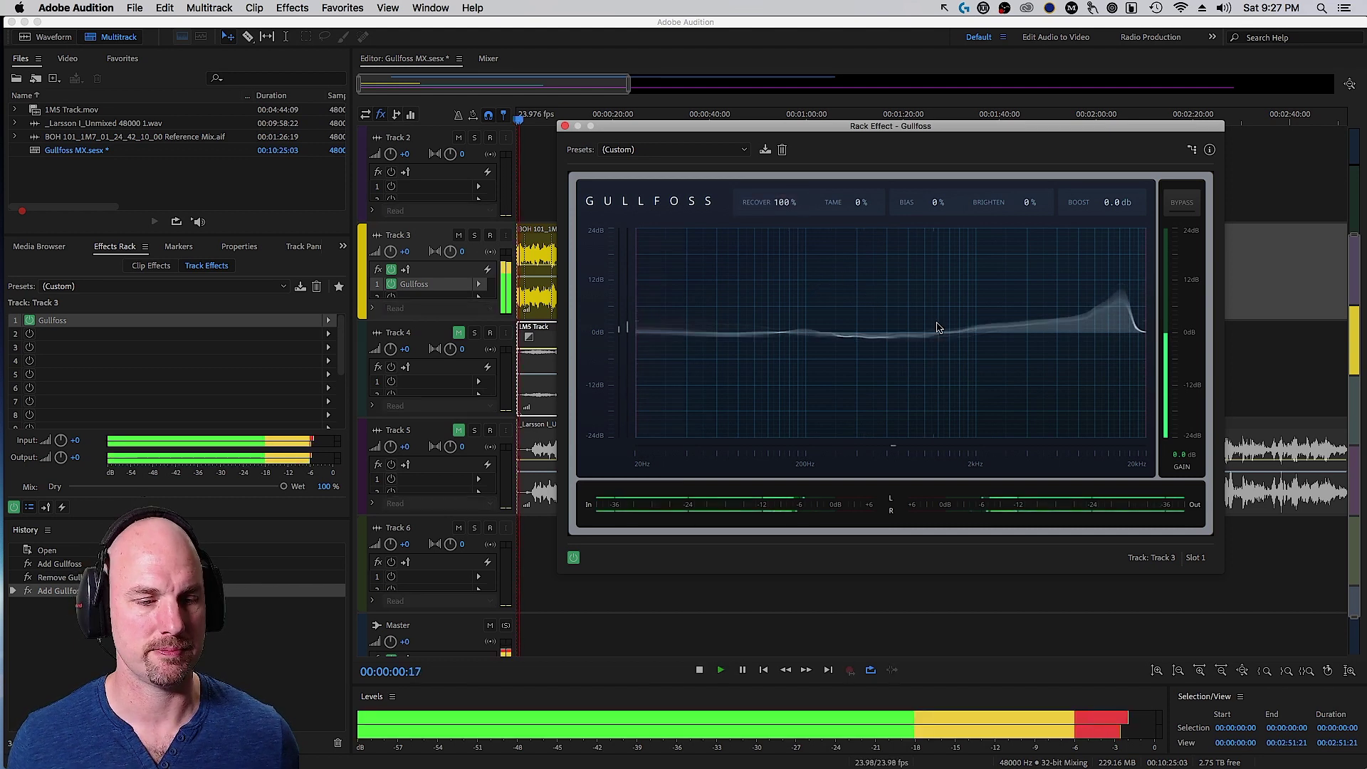
click(1184, 205)
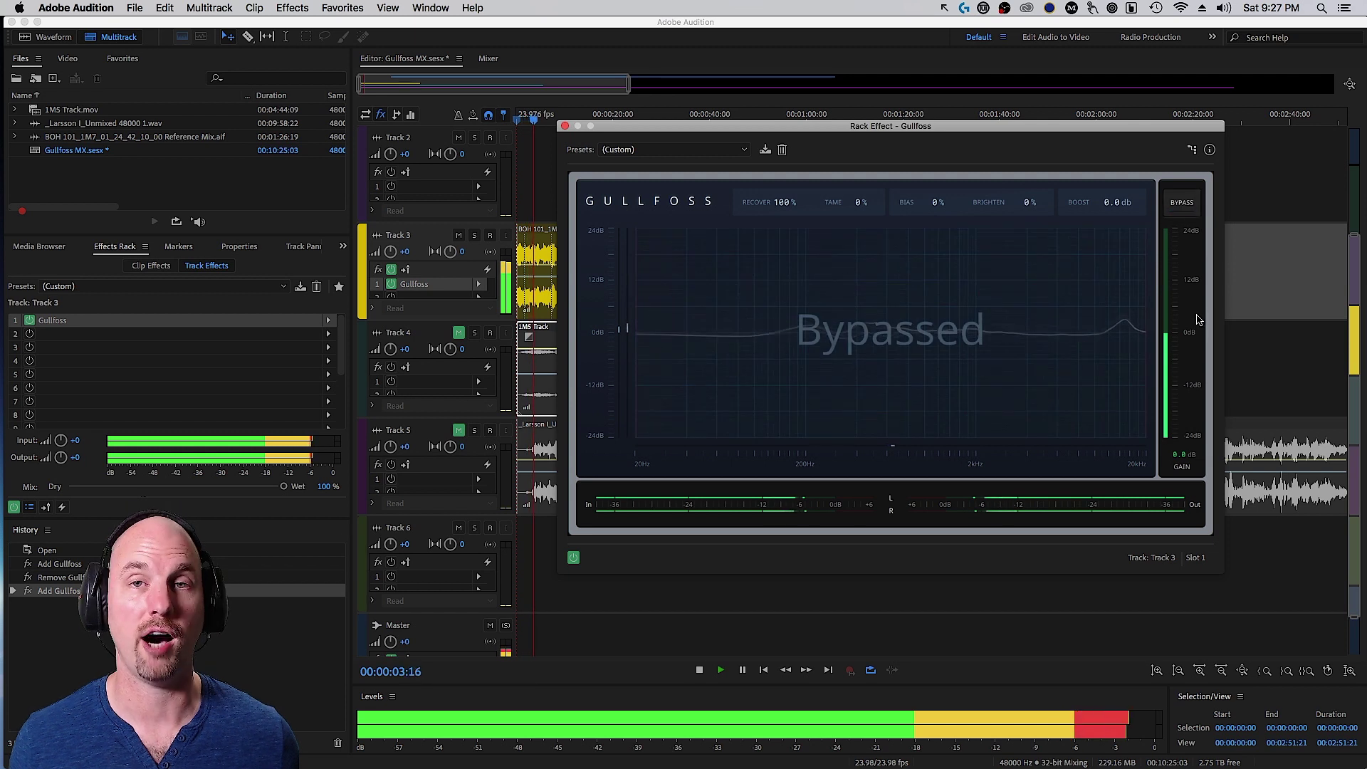
click(1184, 205)
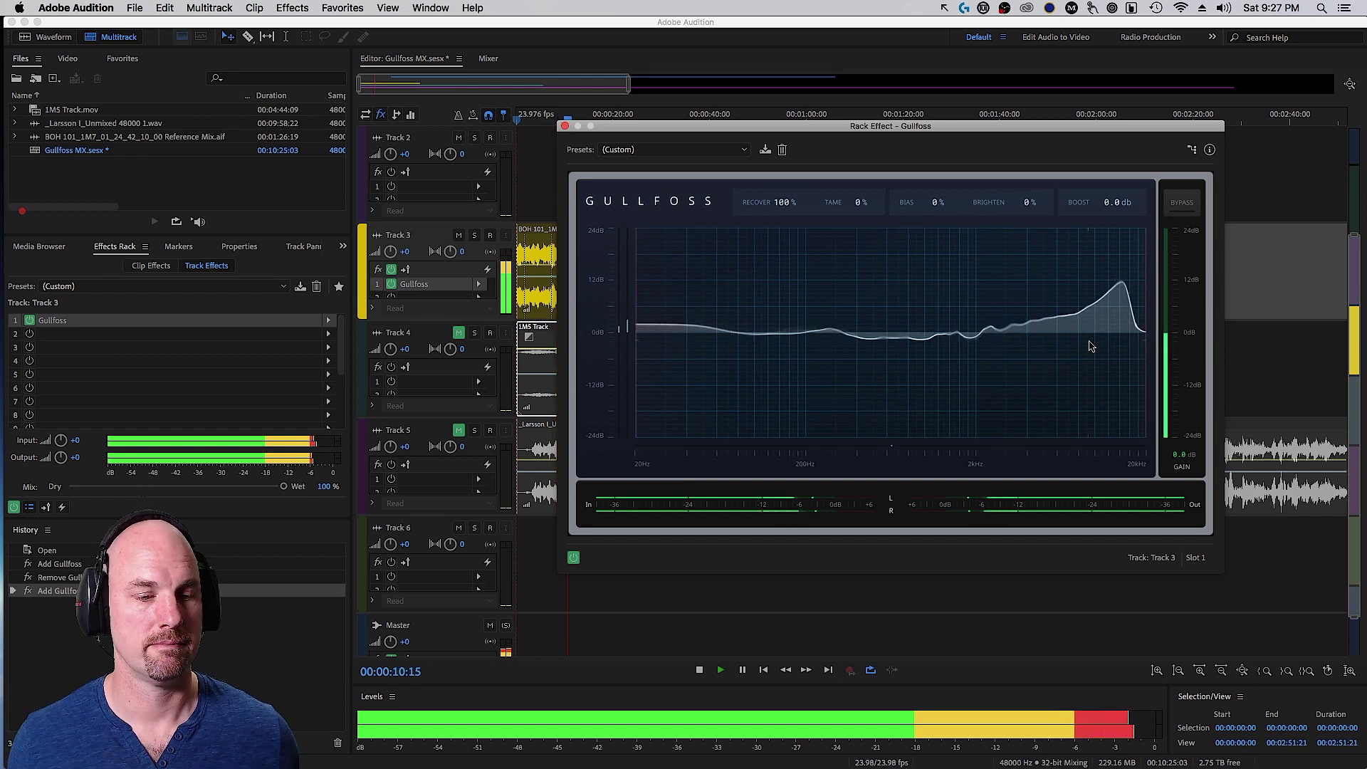
key(space)
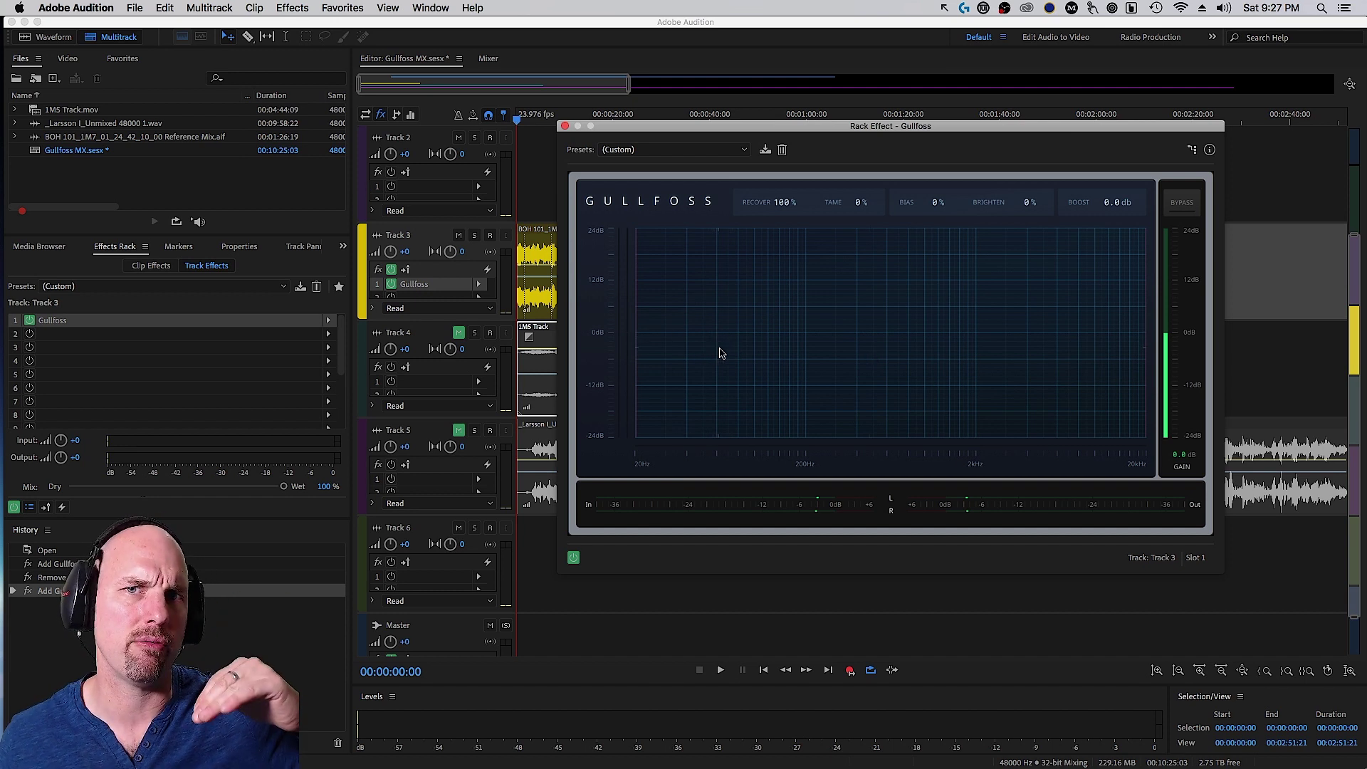
key(space)
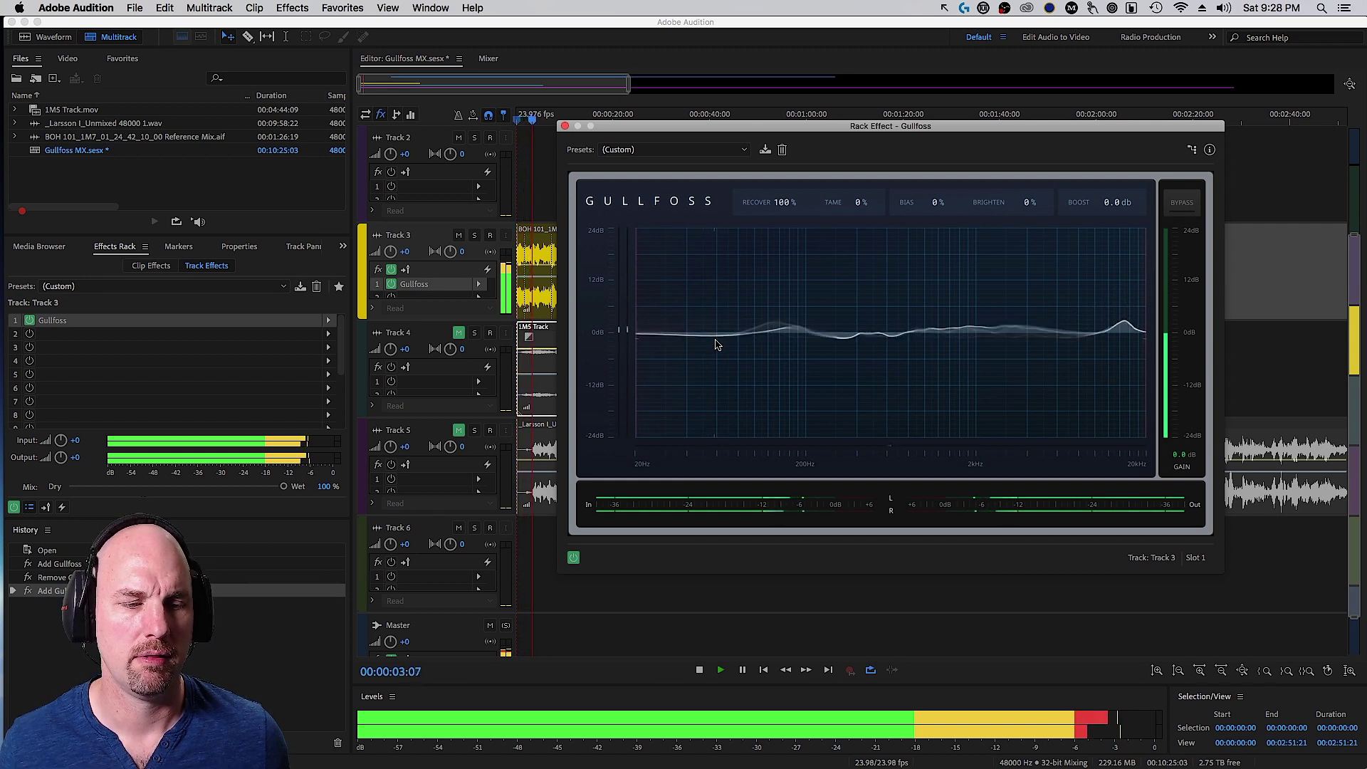
key(space)
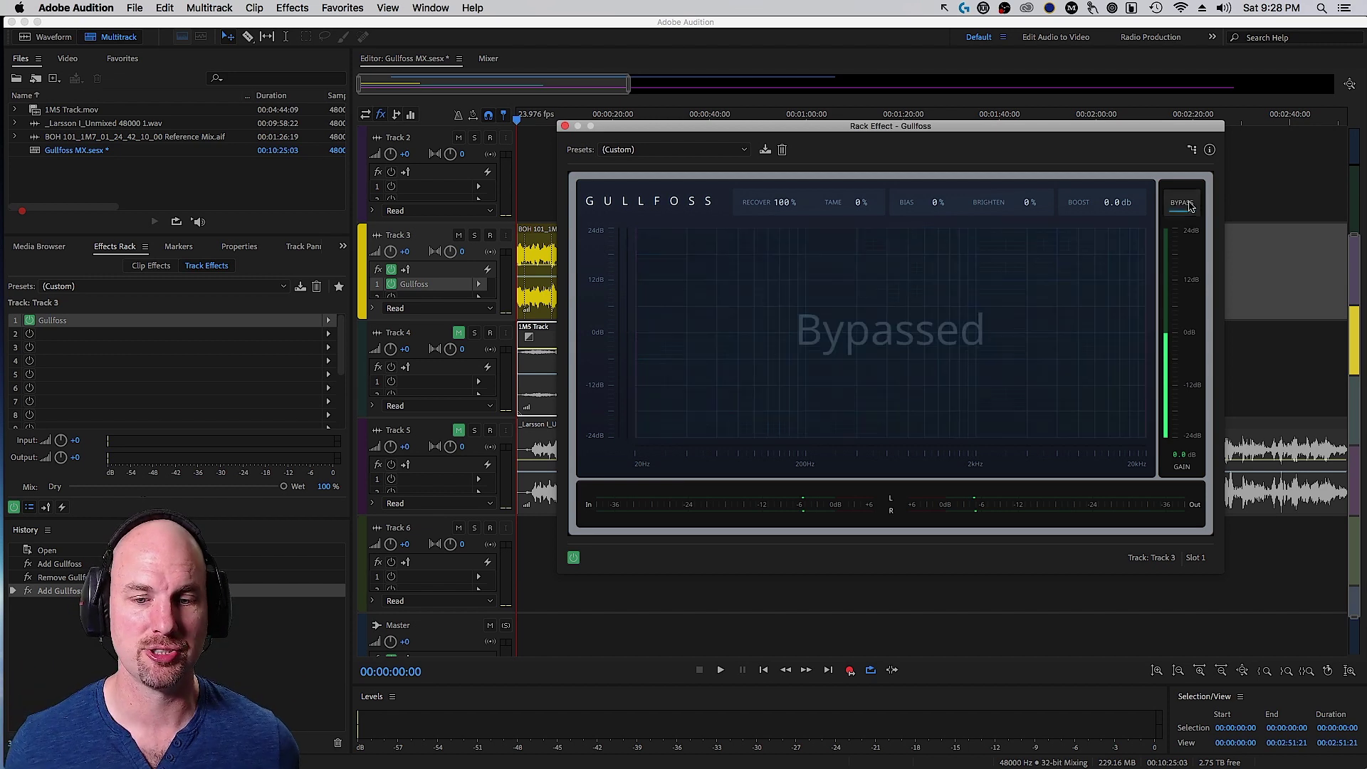
key(space)
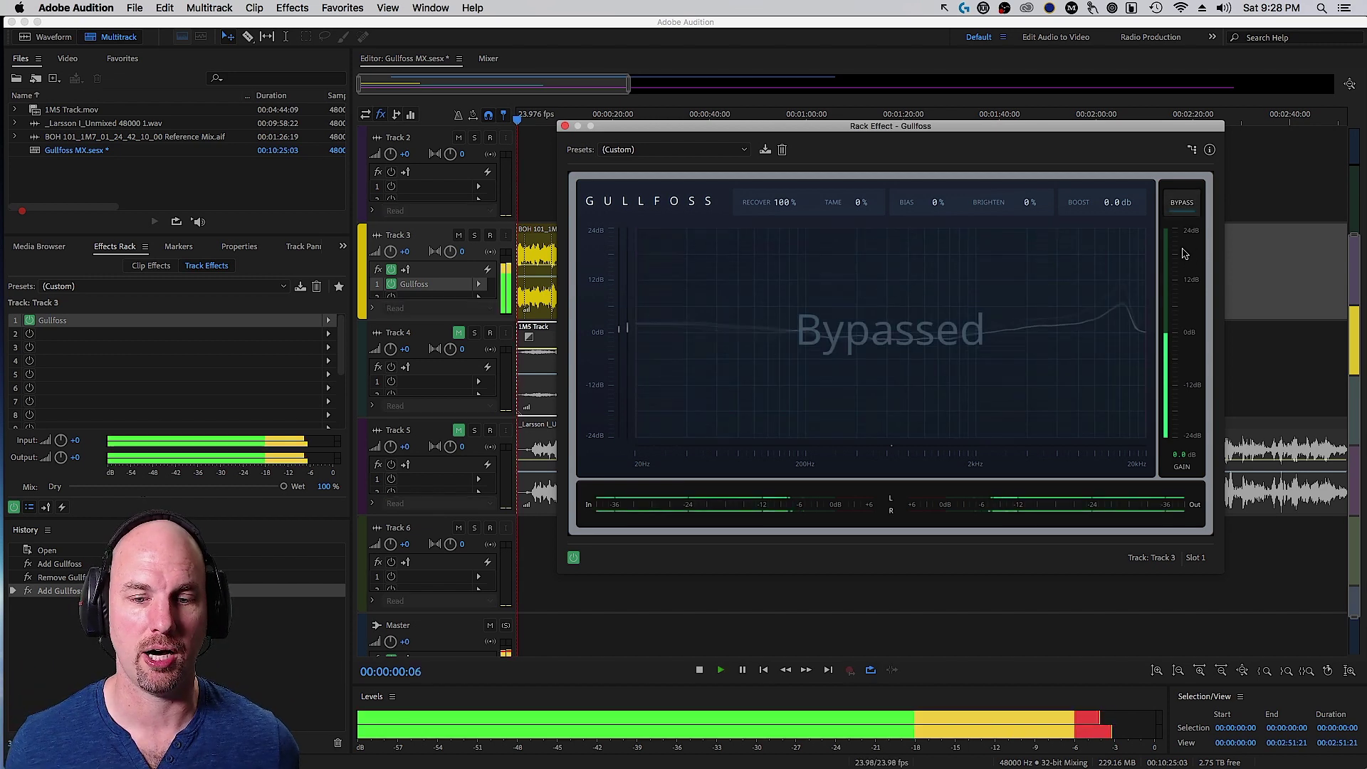
click(1182, 208)
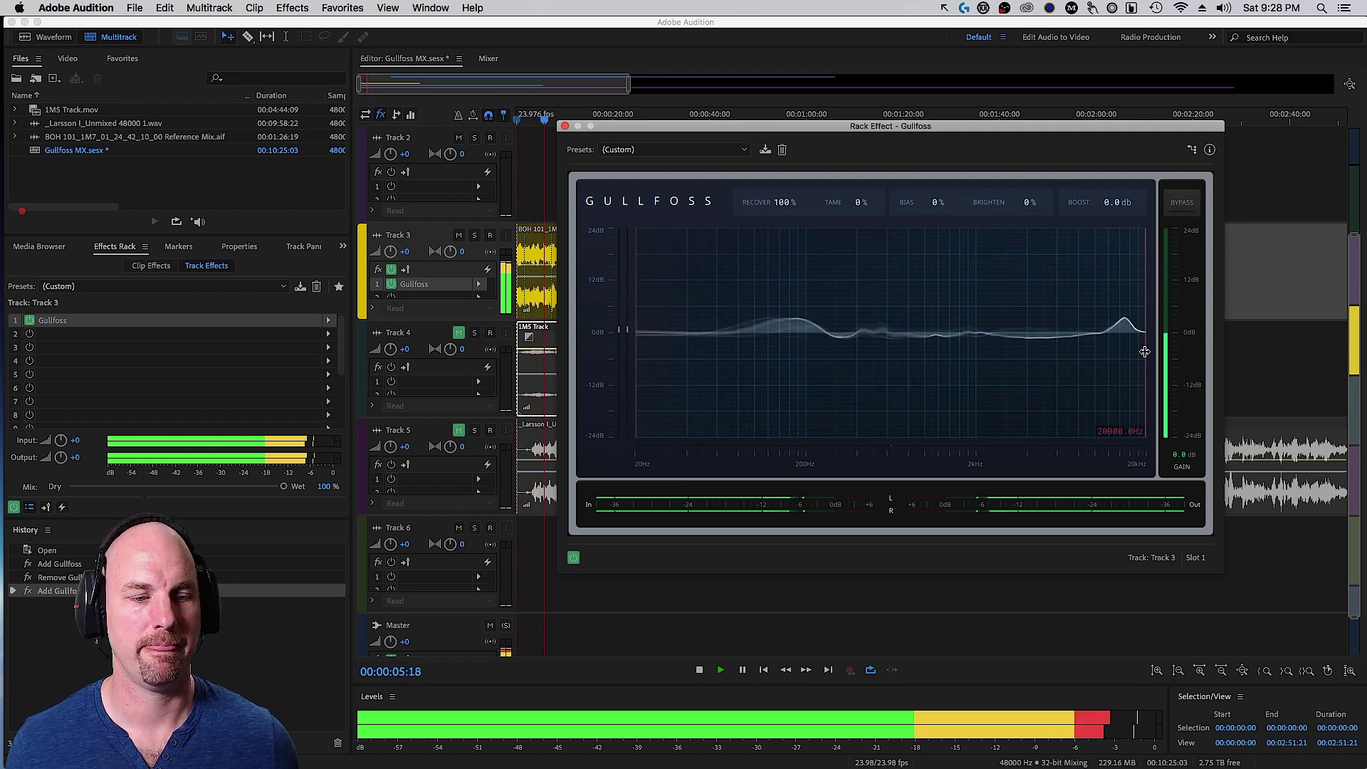
key(space)
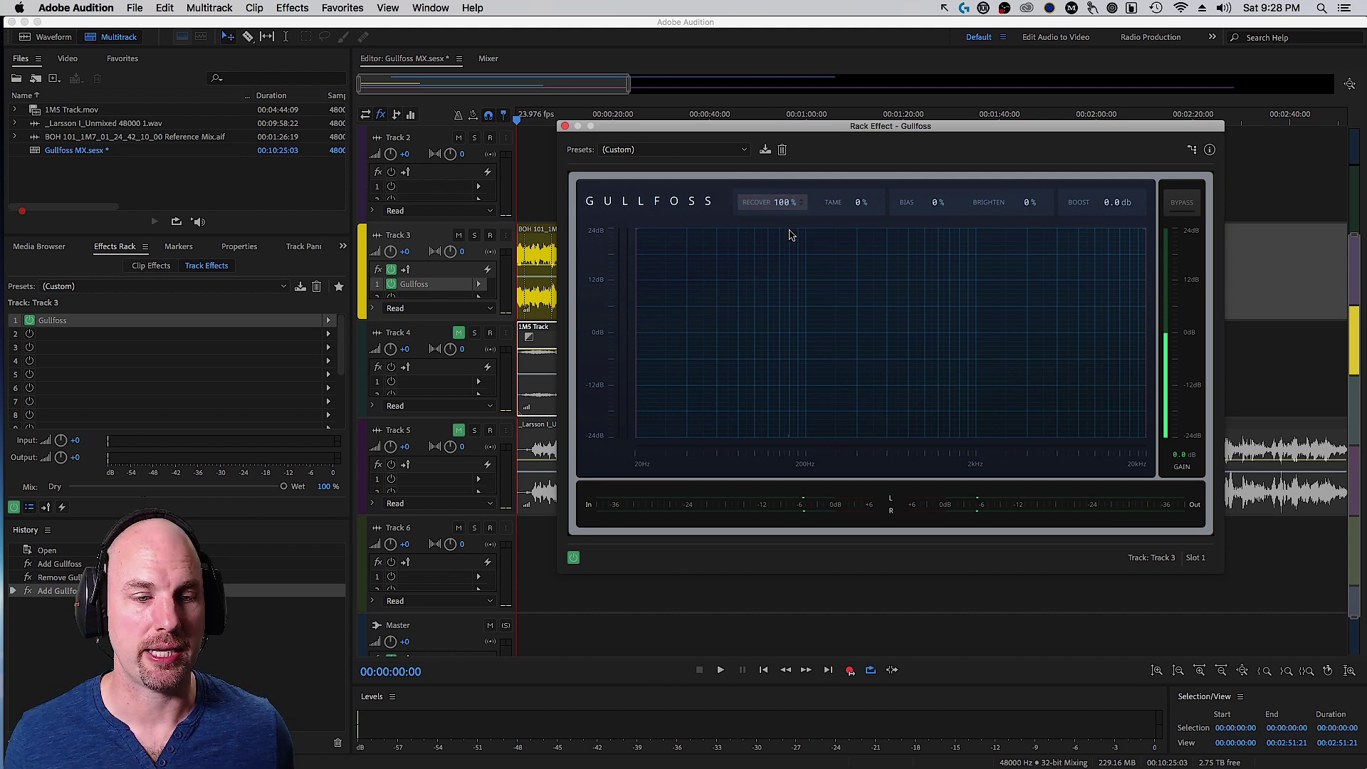
- Reset Recover to 0% and sweep Tame up to 200% and back to 178% during playback
drag(784, 204, 803, 261)
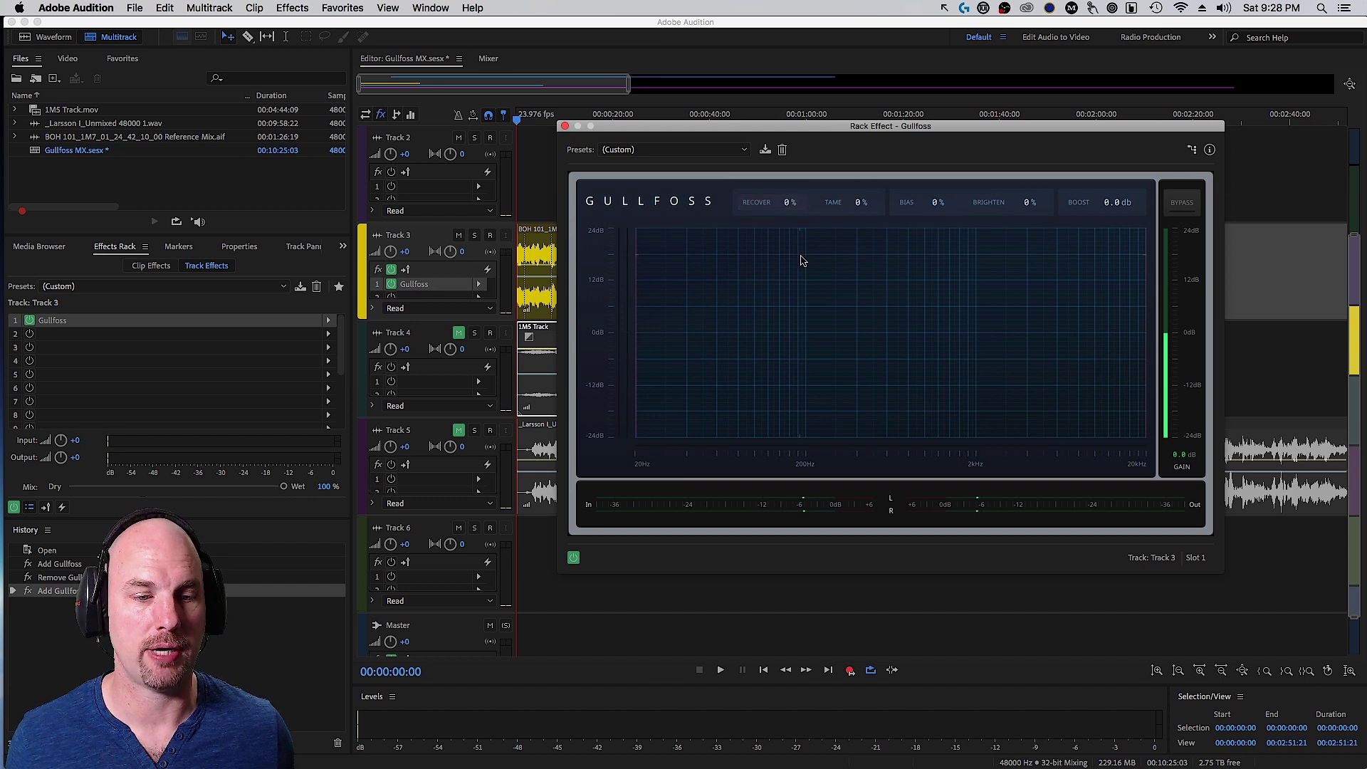
drag(787, 202, 812, 224)
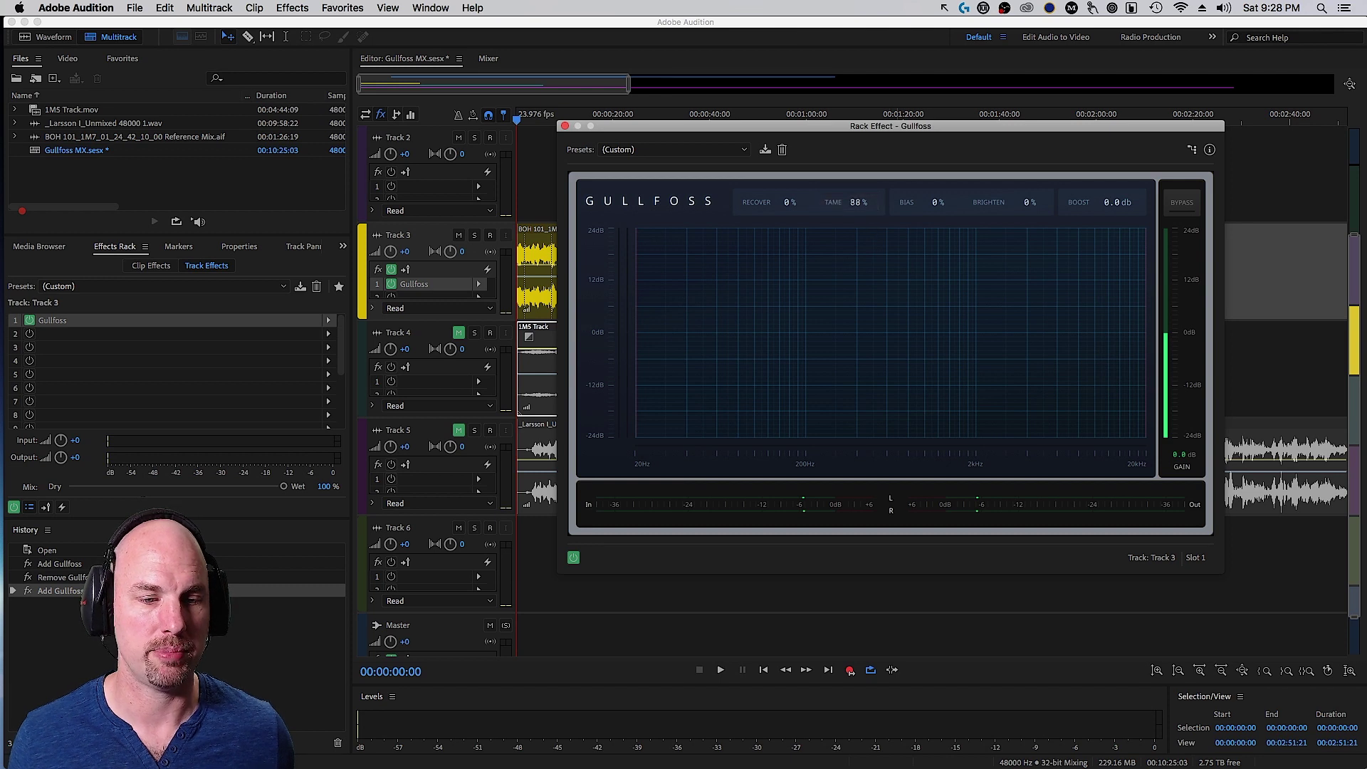
key(space)
drag(853, 204, 856, 106)
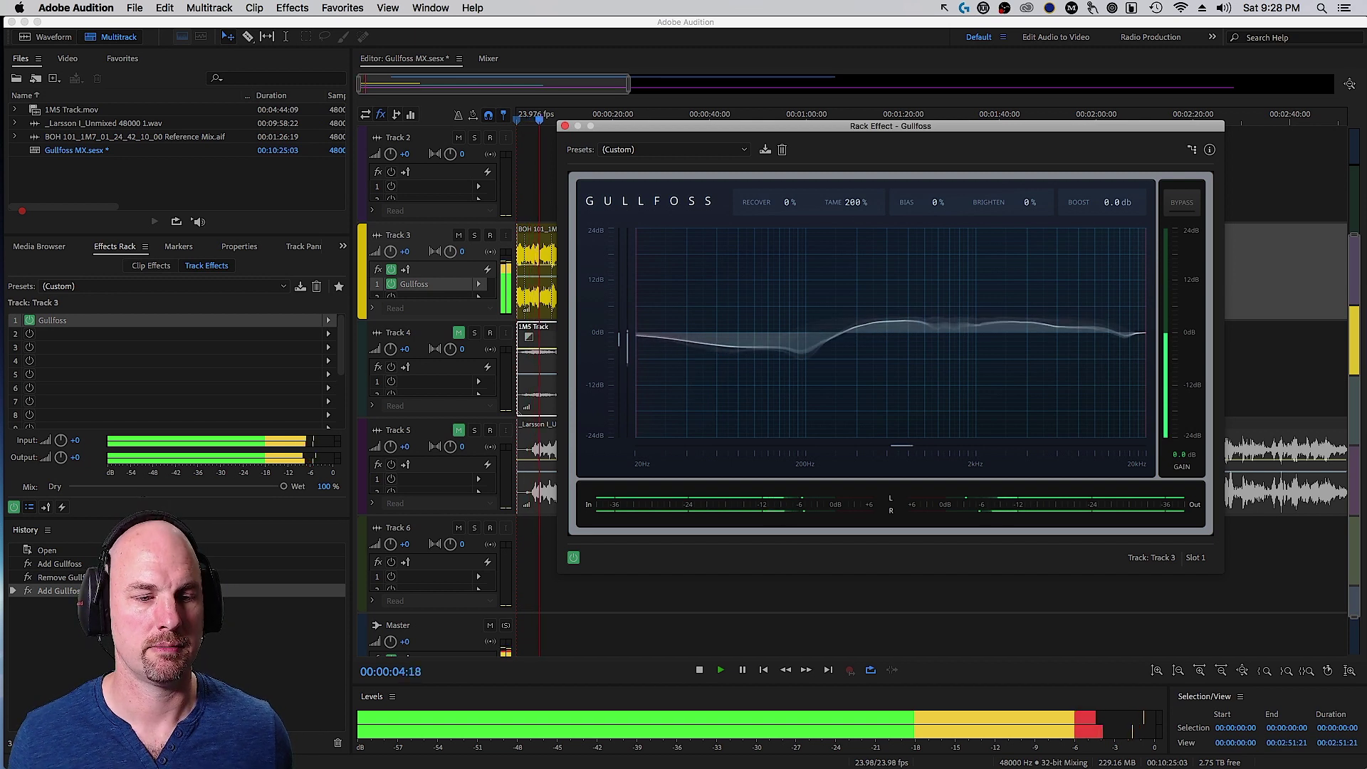
mouse_move(855, 203)
mouse_down()
mouse_move(855, 233)
mouse_move(855, 219)
mouse_up()
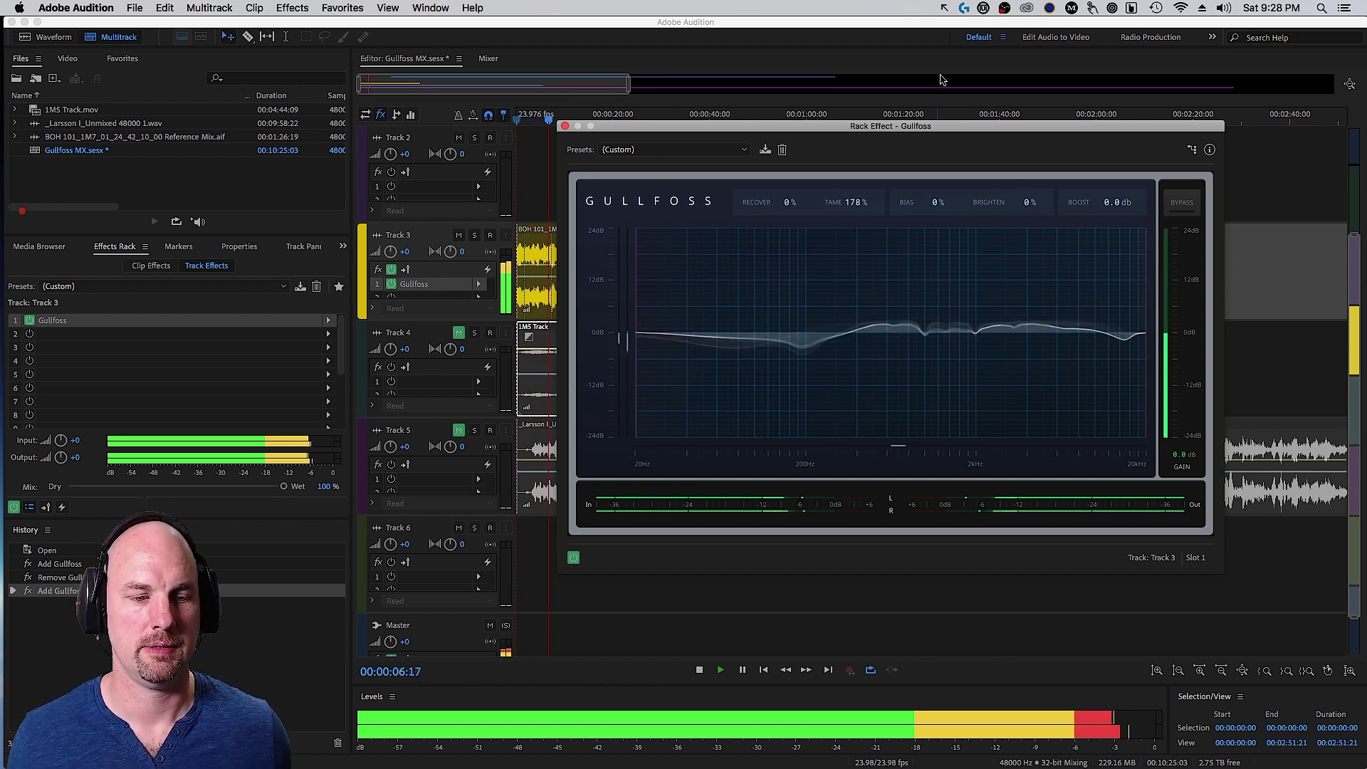
key(space)
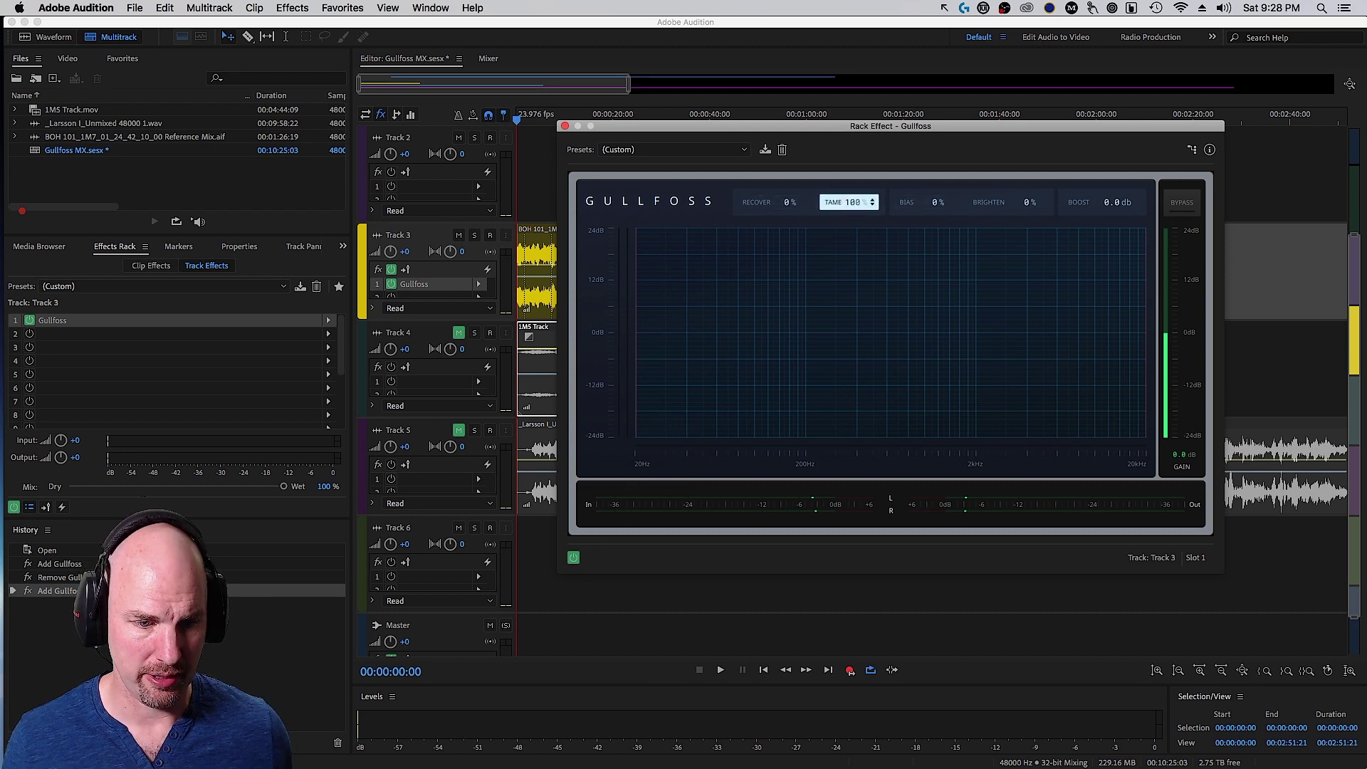
- Play the track from the start with Tame at 100% and stop playback
key(space)
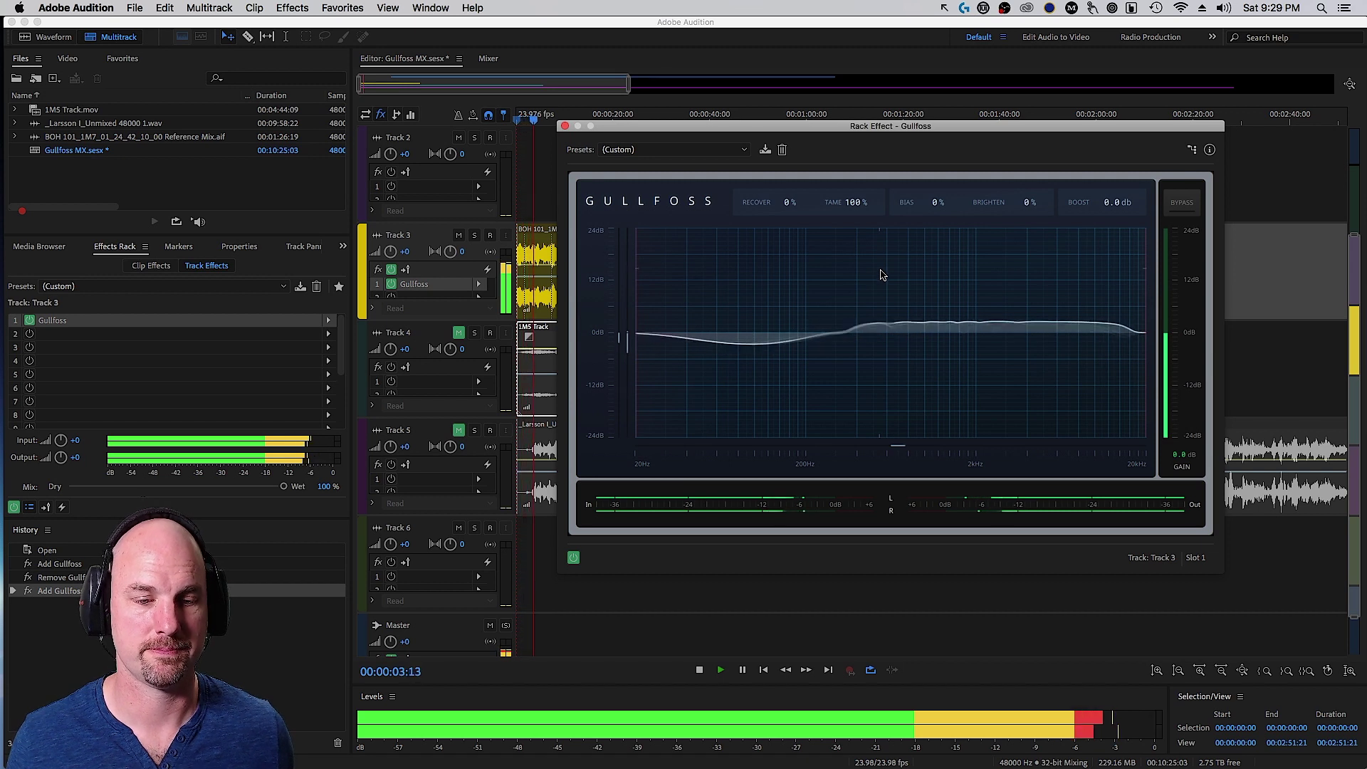
key(space)
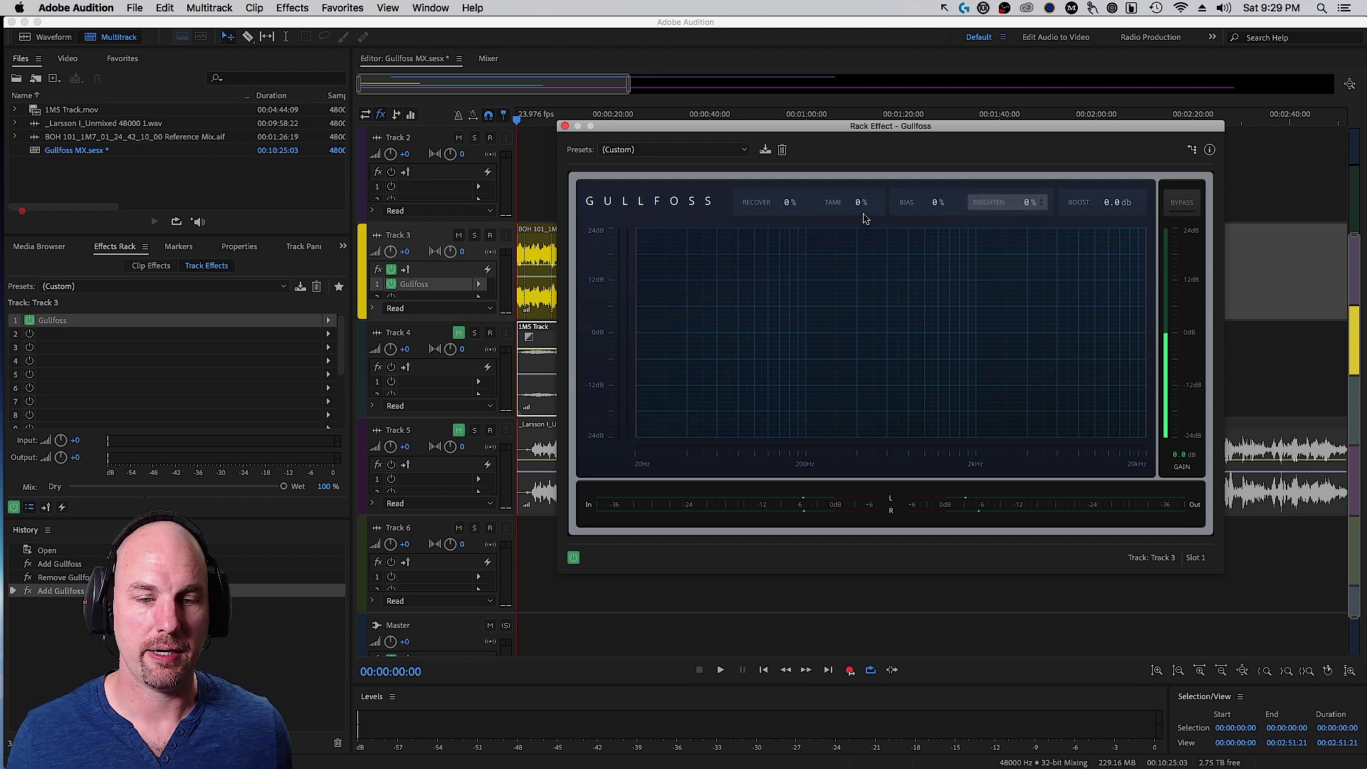
- With Tame at 100%, raise Brighten to 100% during playback and lower it below zero before stopping
scroll(864, 203, up, 10)
key(space)
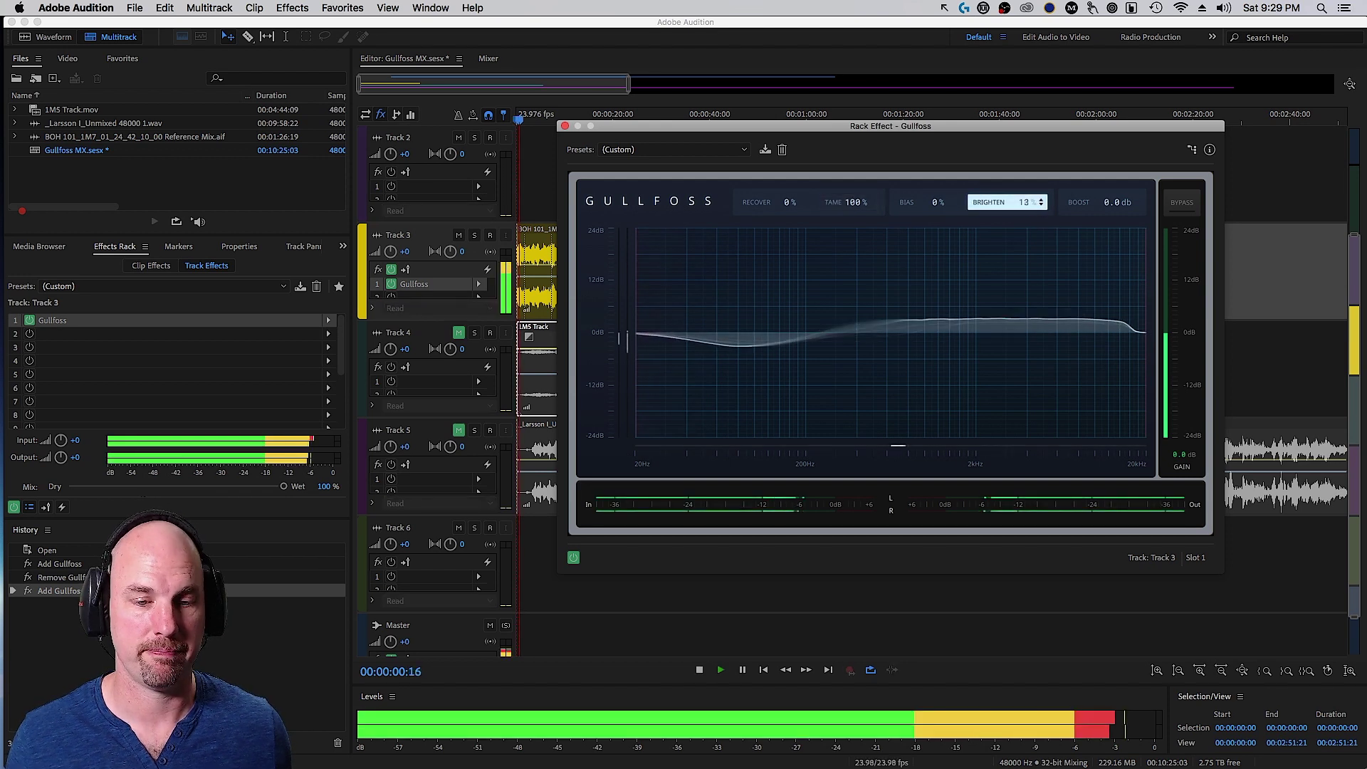
drag(1033, 204, 1033, 183)
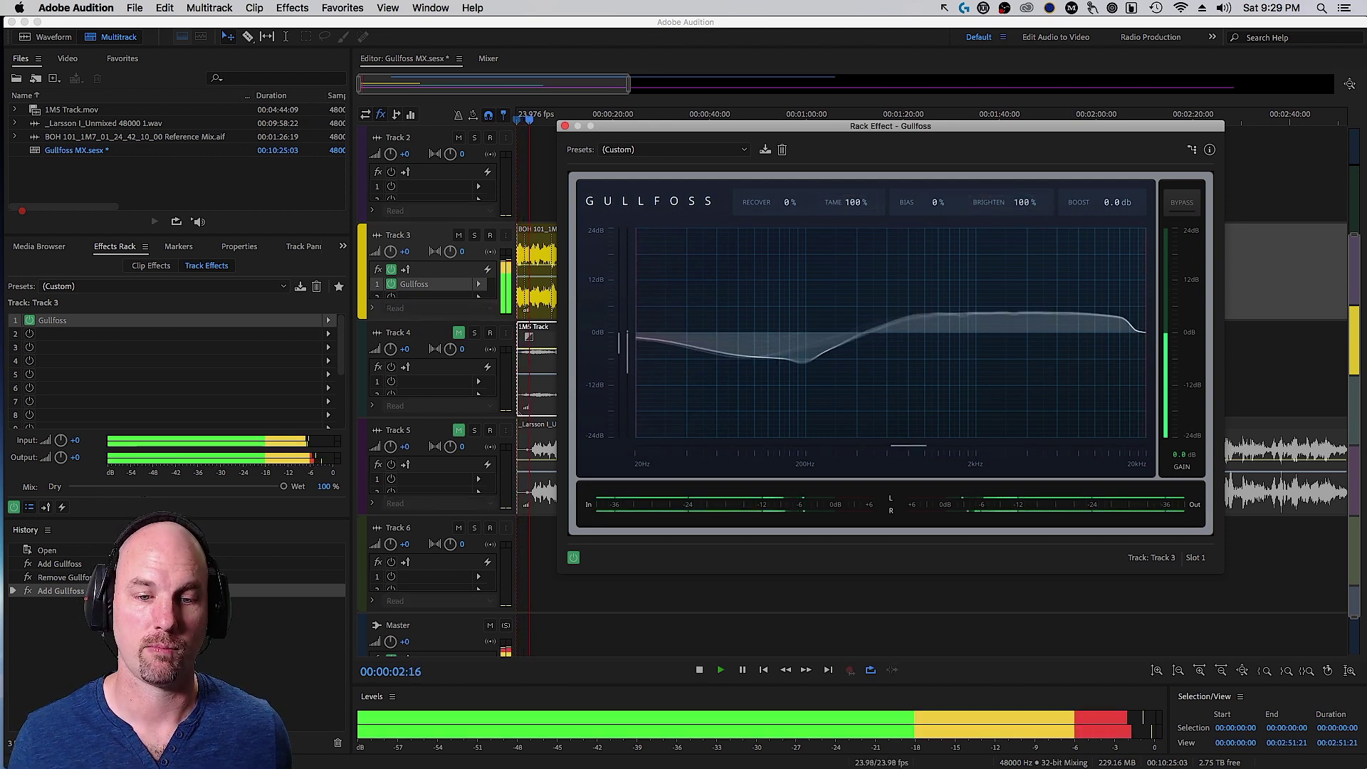
drag(1033, 183, 1032, 223)
mouse_move(1032, 274)
mouse_down()
mouse_move(1033, 236)
mouse_move(1033, 256)
mouse_up()
key(space)
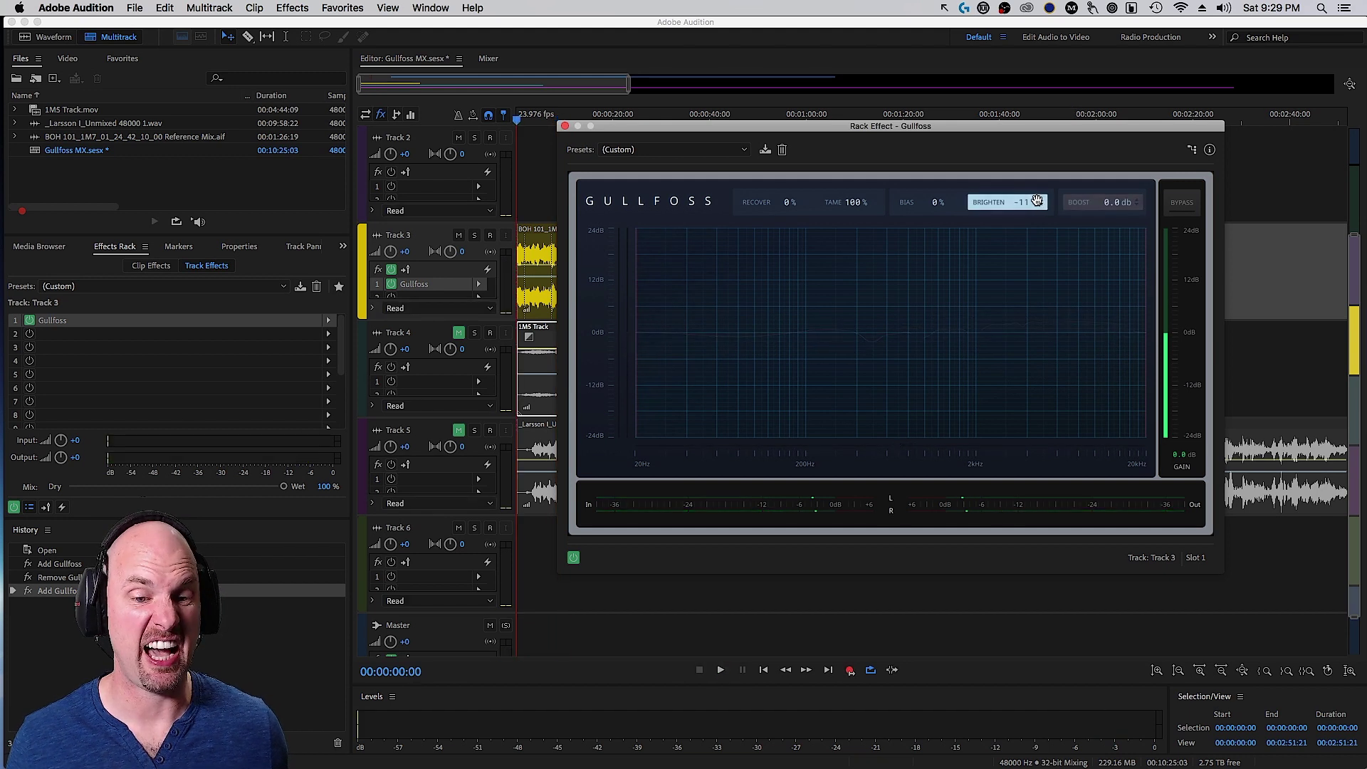
- Reset Gullfoss's Brighten and Tame to 0%
drag(1037, 202, 1037, 199)
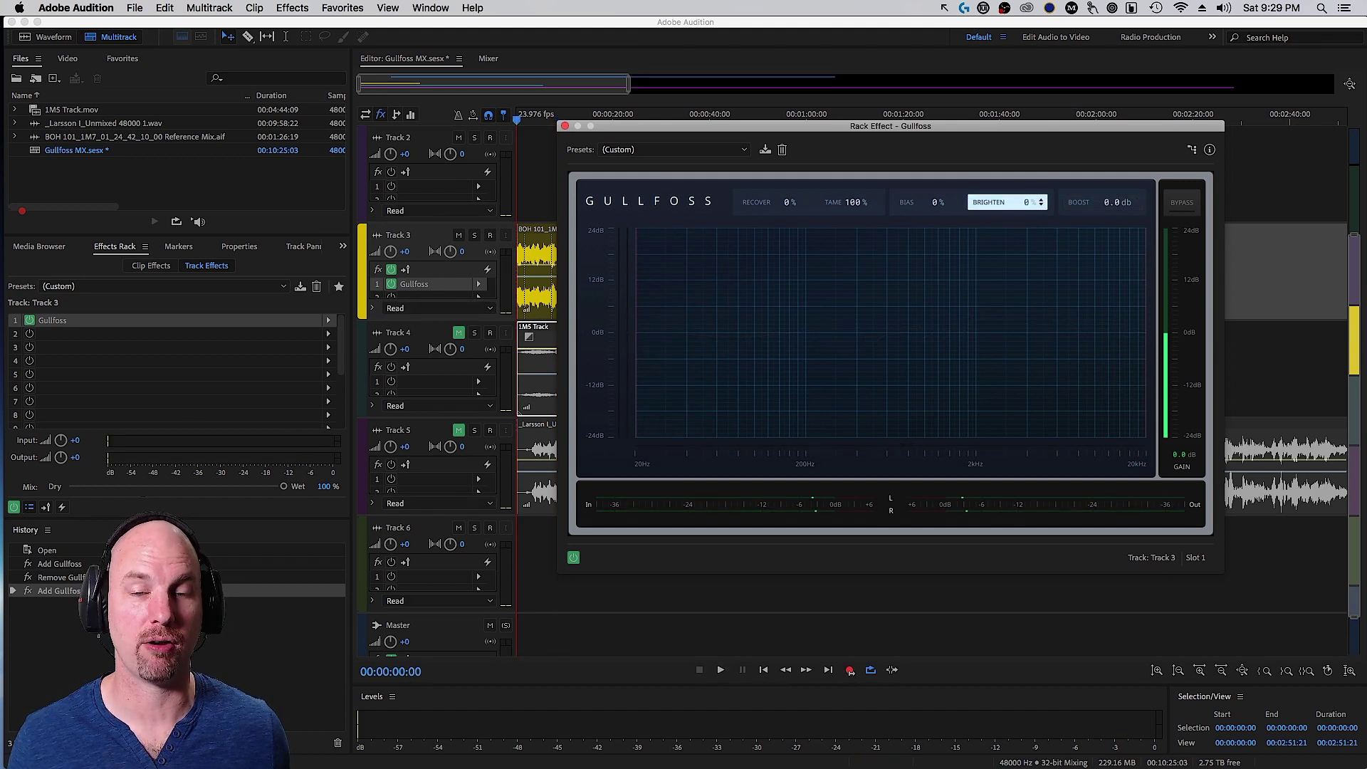
drag(1040, 191, 1040, 193)
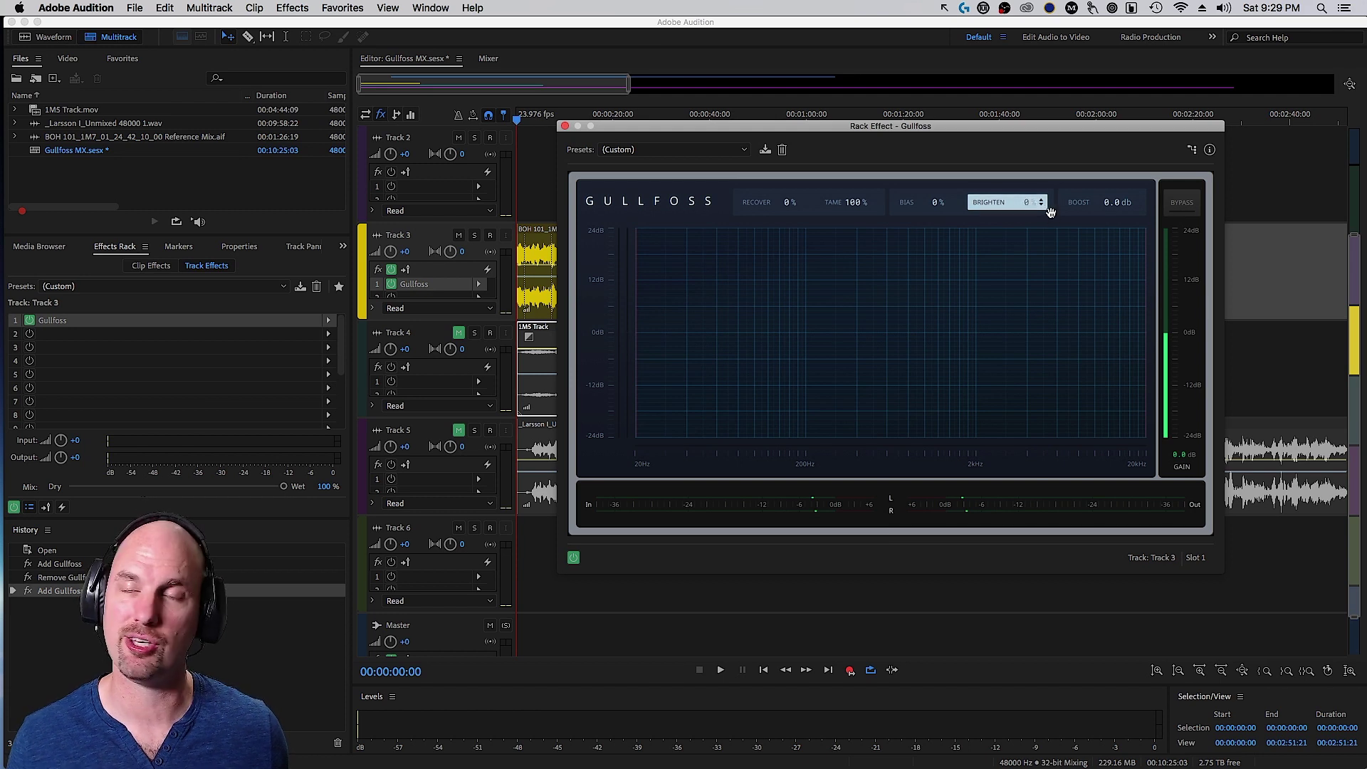
double_click(881, 214)
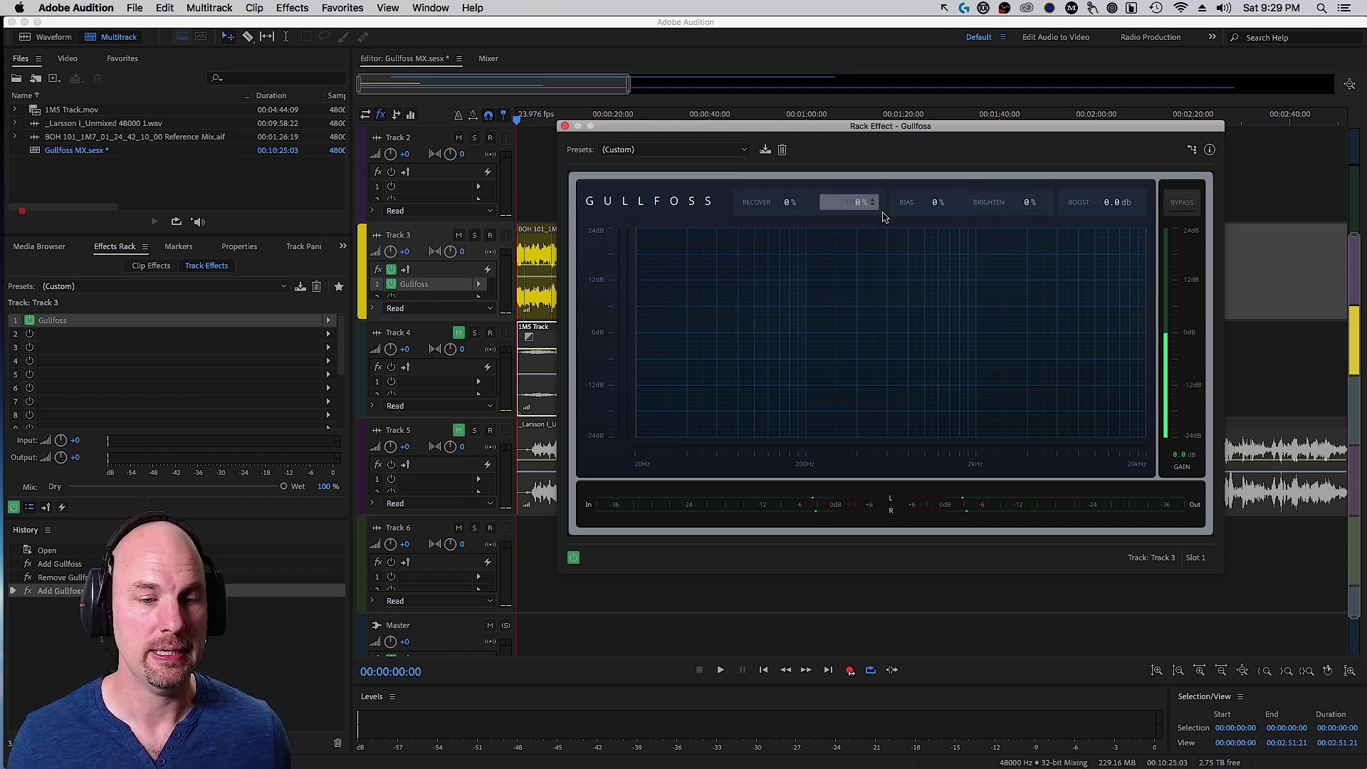
- Raise Boost to 13.6 dB, play the track while lowering it to -0.9 dB, and stop playback
drag(1120, 205, 1132, 179)
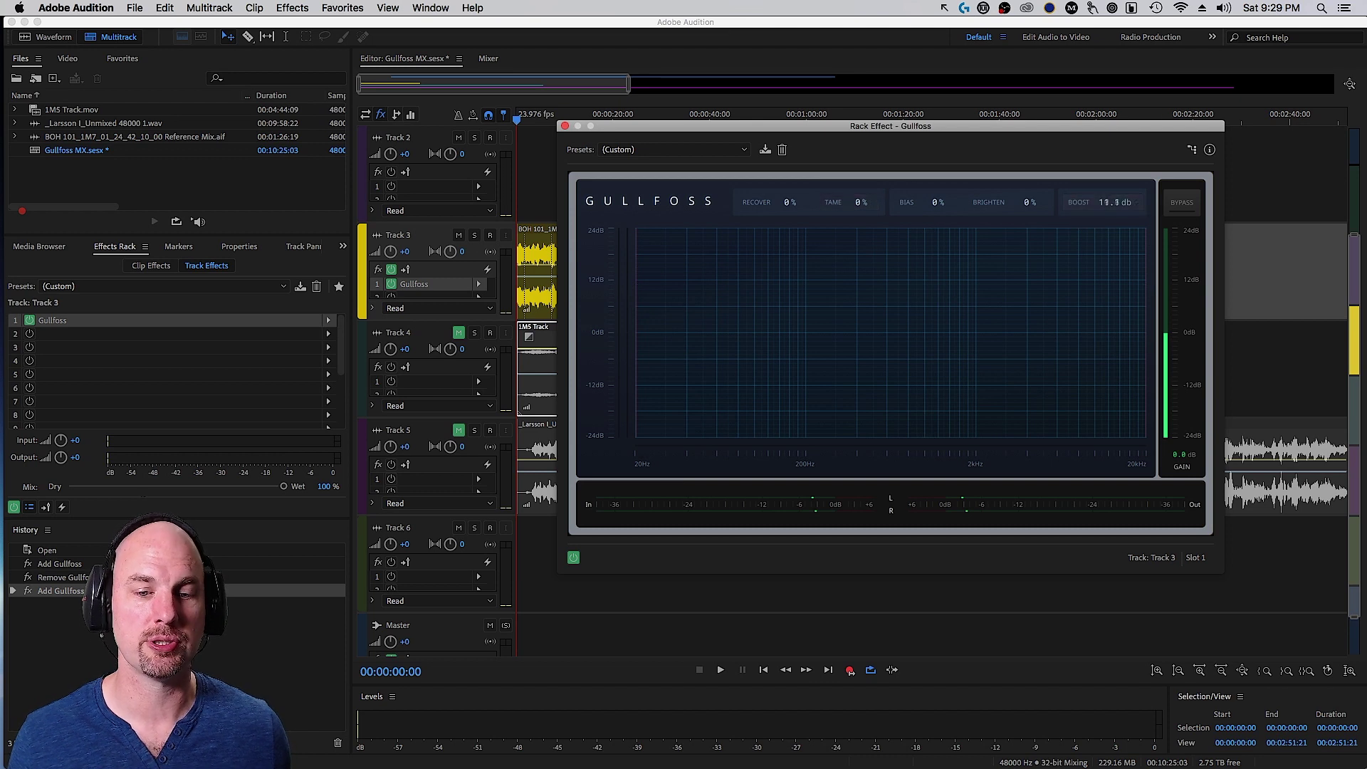
key(space)
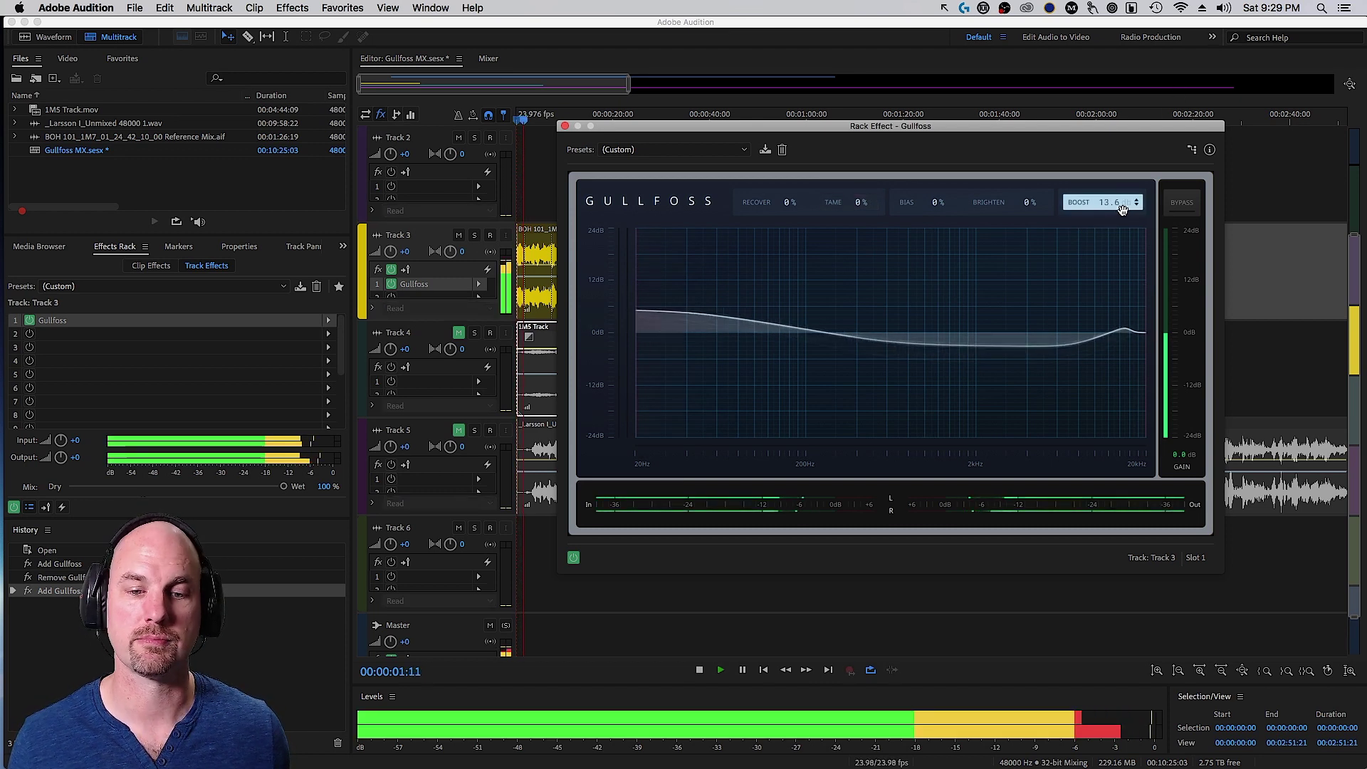
mouse_move(1121, 210)
mouse_down()
mouse_move(1121, 284)
mouse_move(1120, 202)
mouse_up()
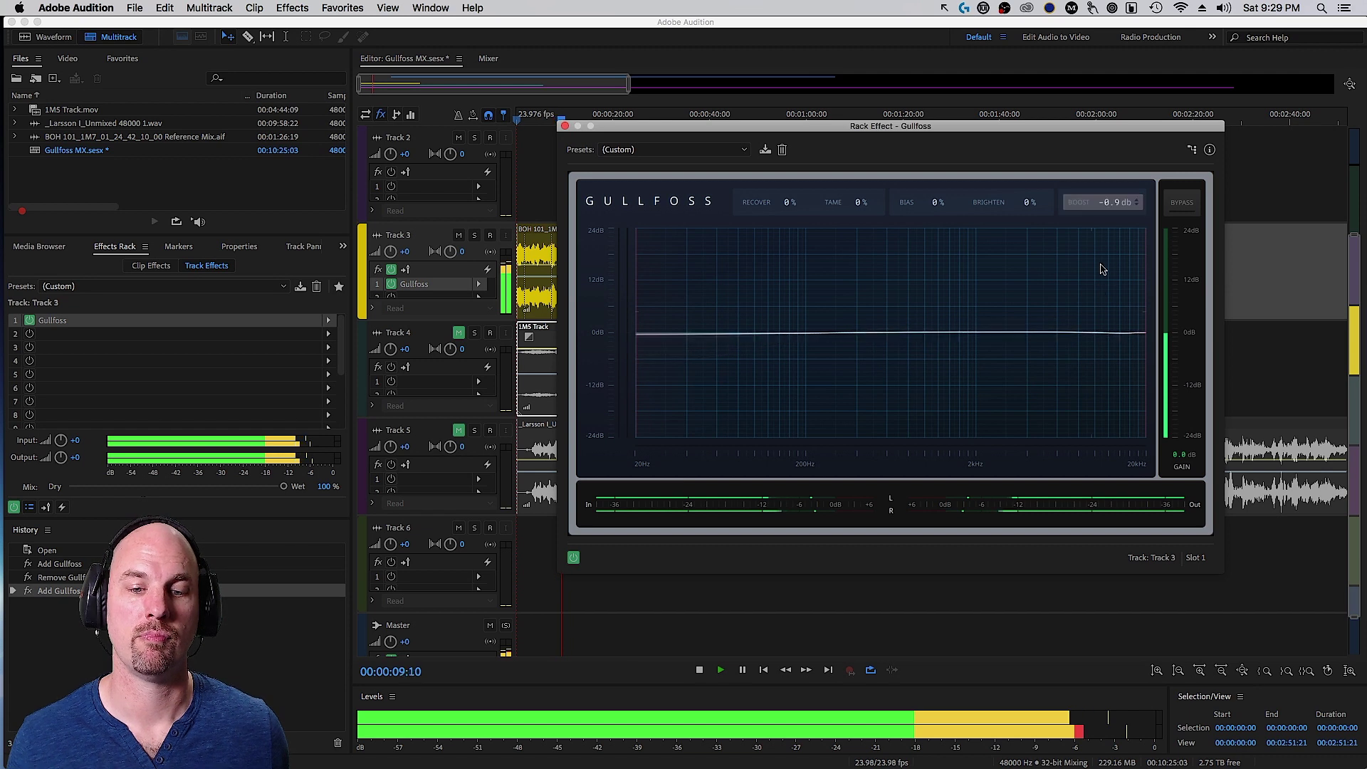
key(space)
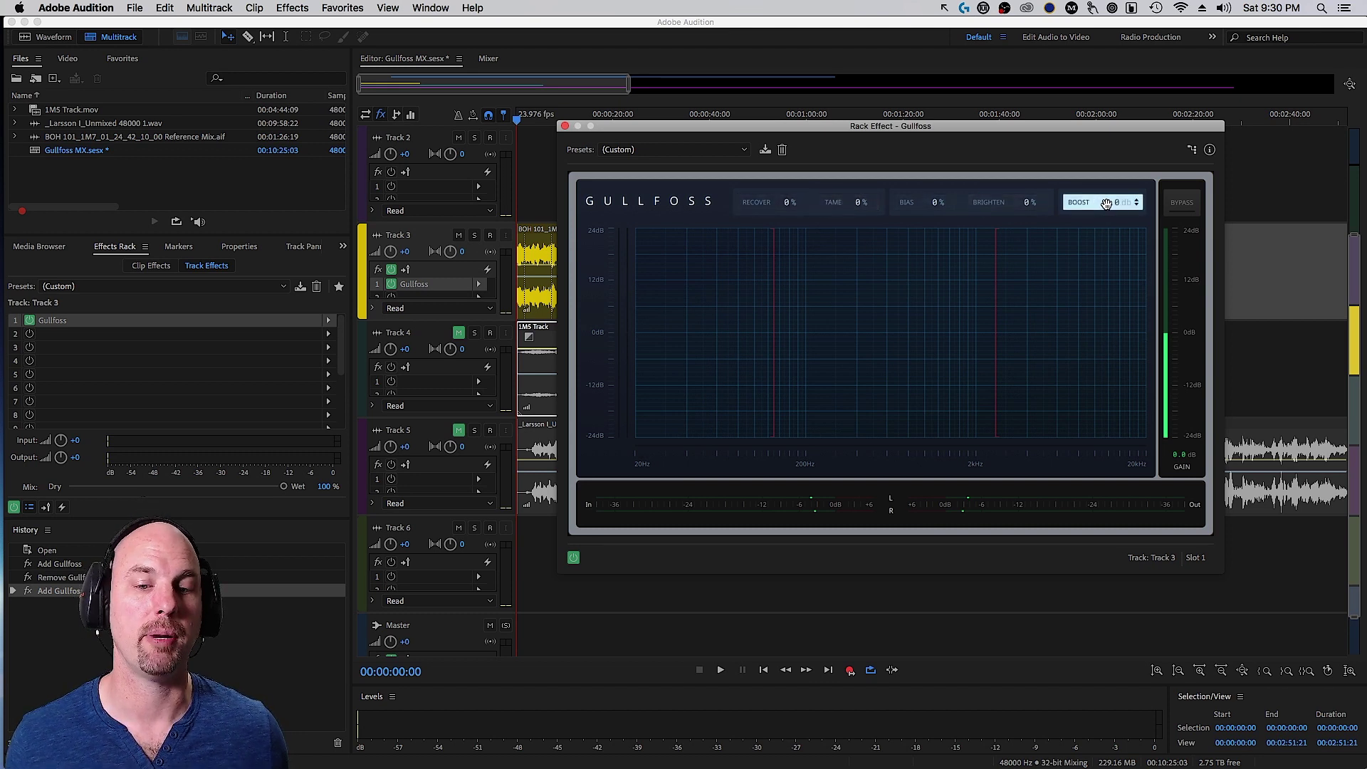
- Set Recover to 100% during playback, stop, and widen Gullfoss's processed frequency range back to the full spectrum
key(space)
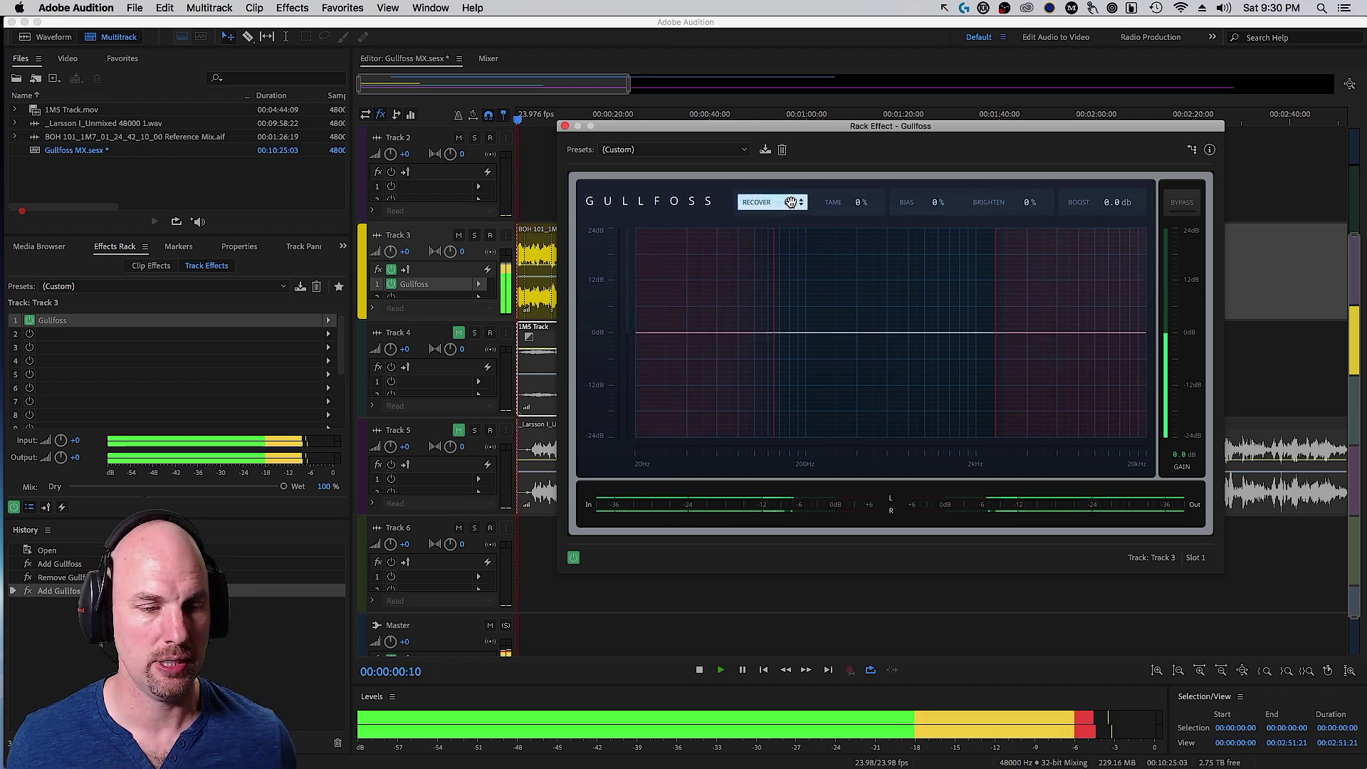
double_click(791, 202)
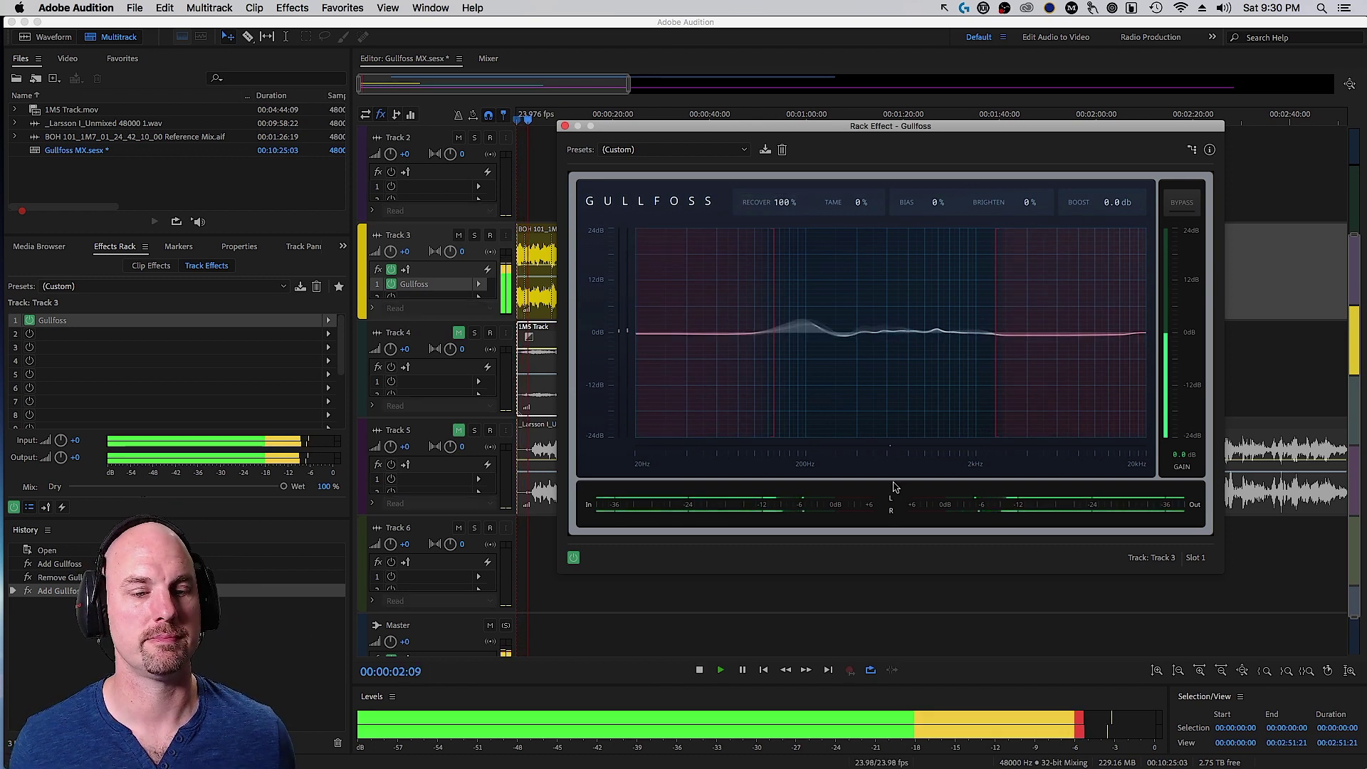
key(space)
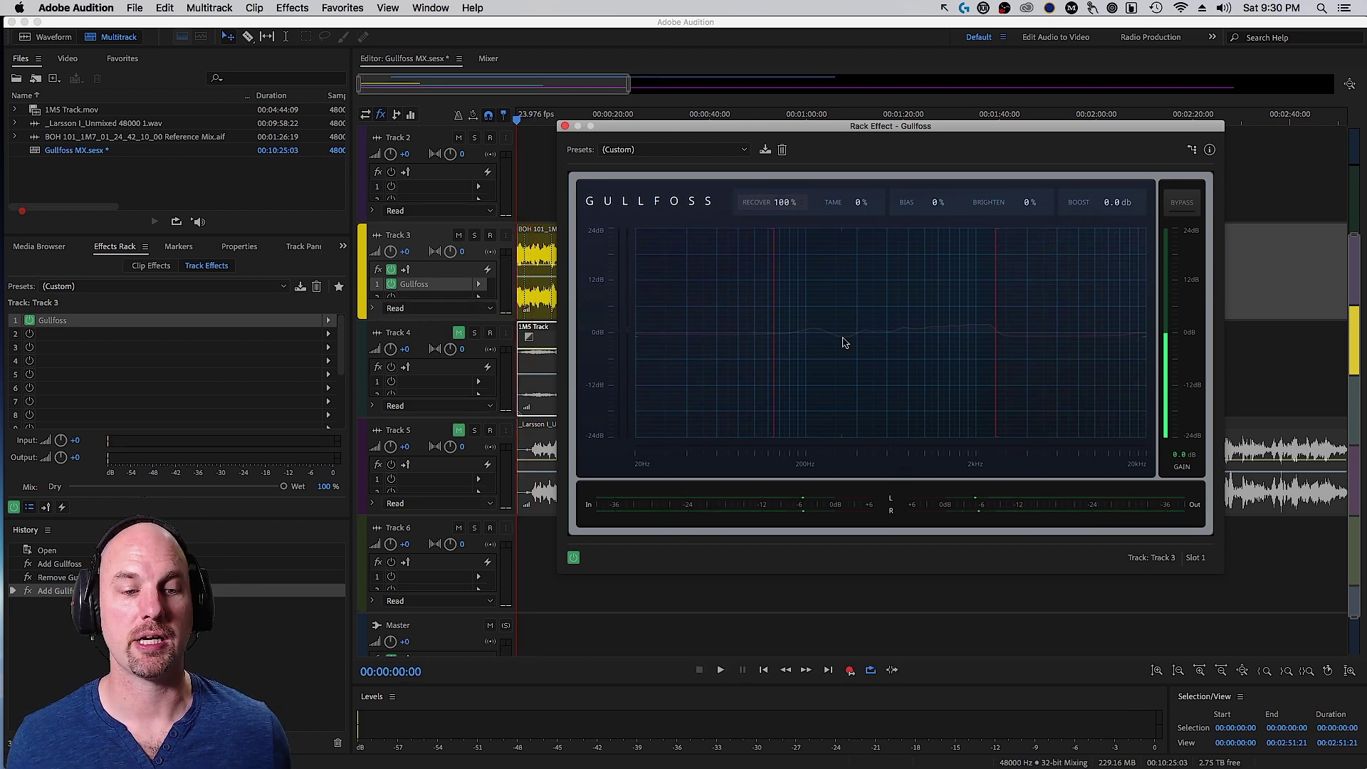
drag(780, 319, 636, 318)
drag(993, 323, 1145, 323)
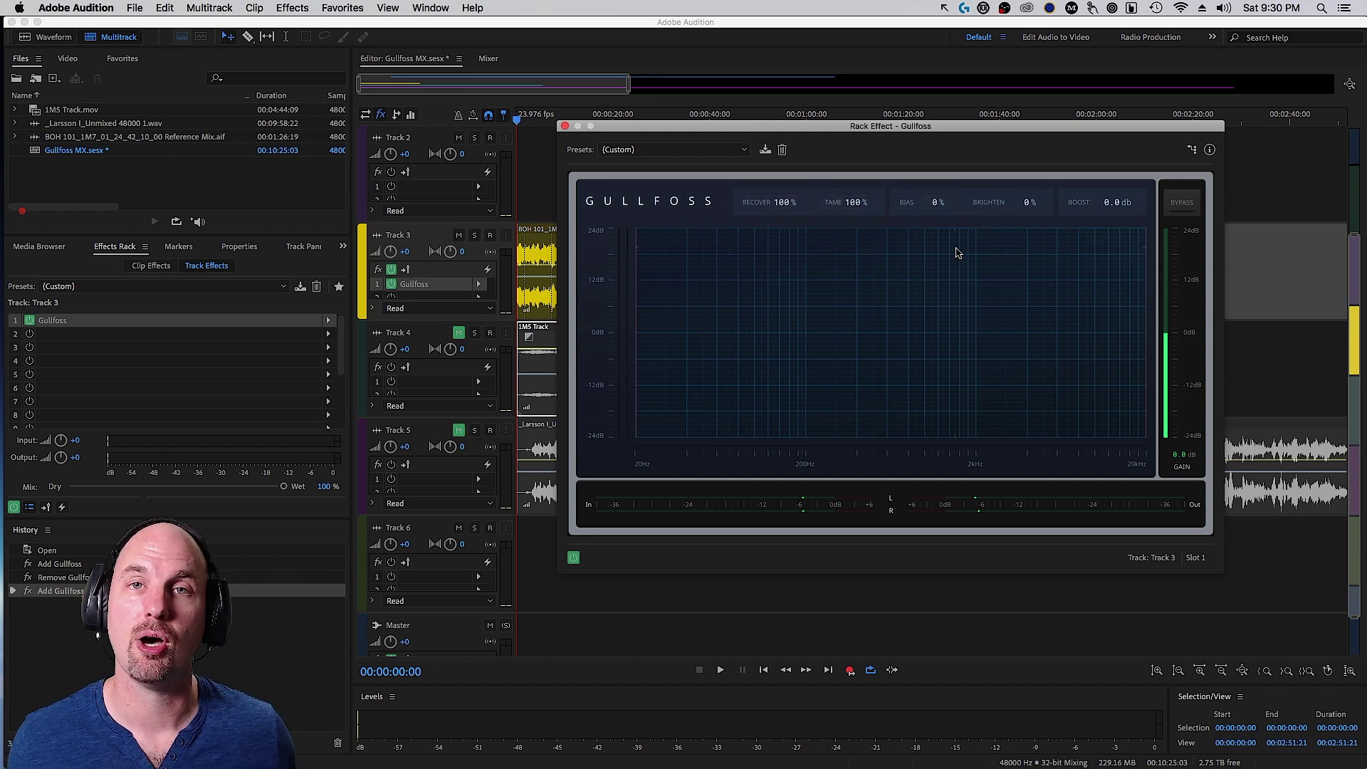
- Sweep Bias upward during playback, settle it at 19%, and stop playback
key(space)
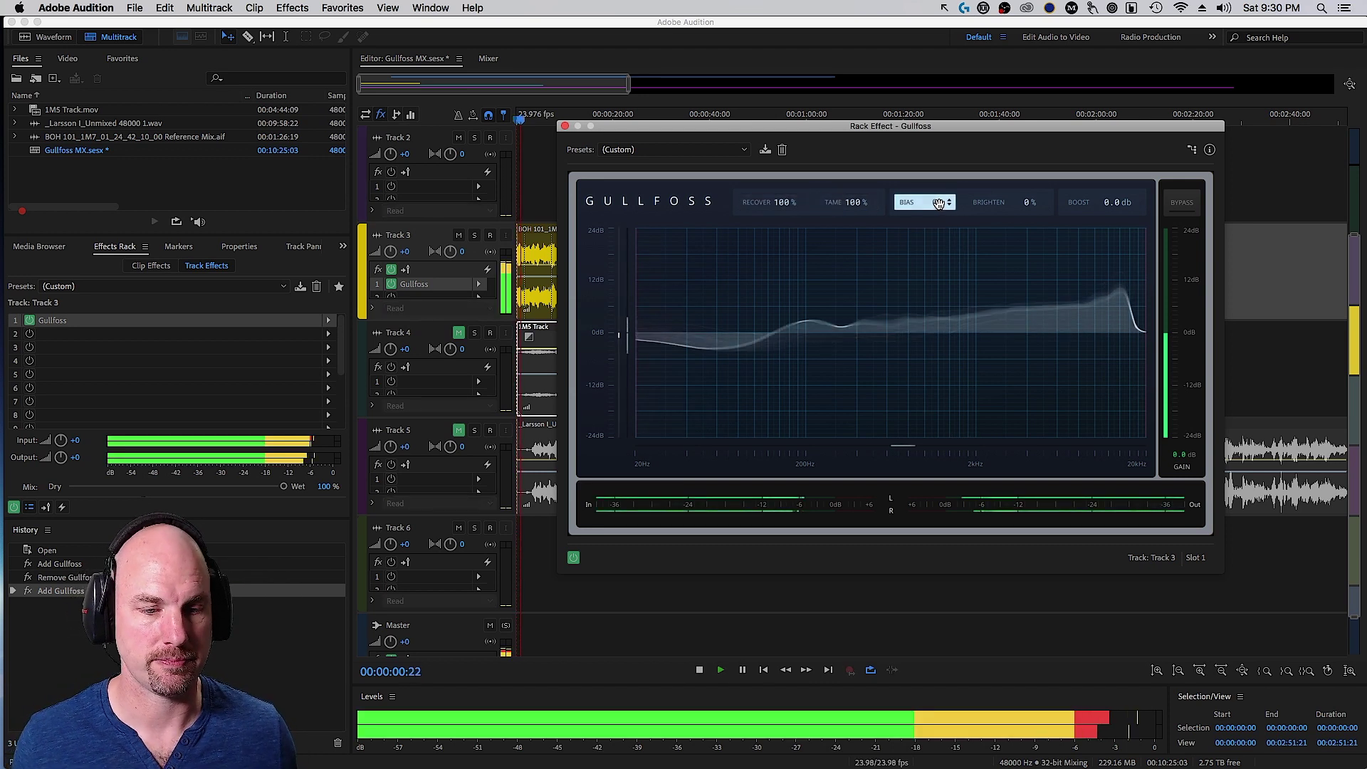
drag(938, 203, 938, 135)
mouse_move(926, 202)
mouse_down()
mouse_move(925, 313)
mouse_move(926, 175)
mouse_move(926, 207)
mouse_up()
key(space)
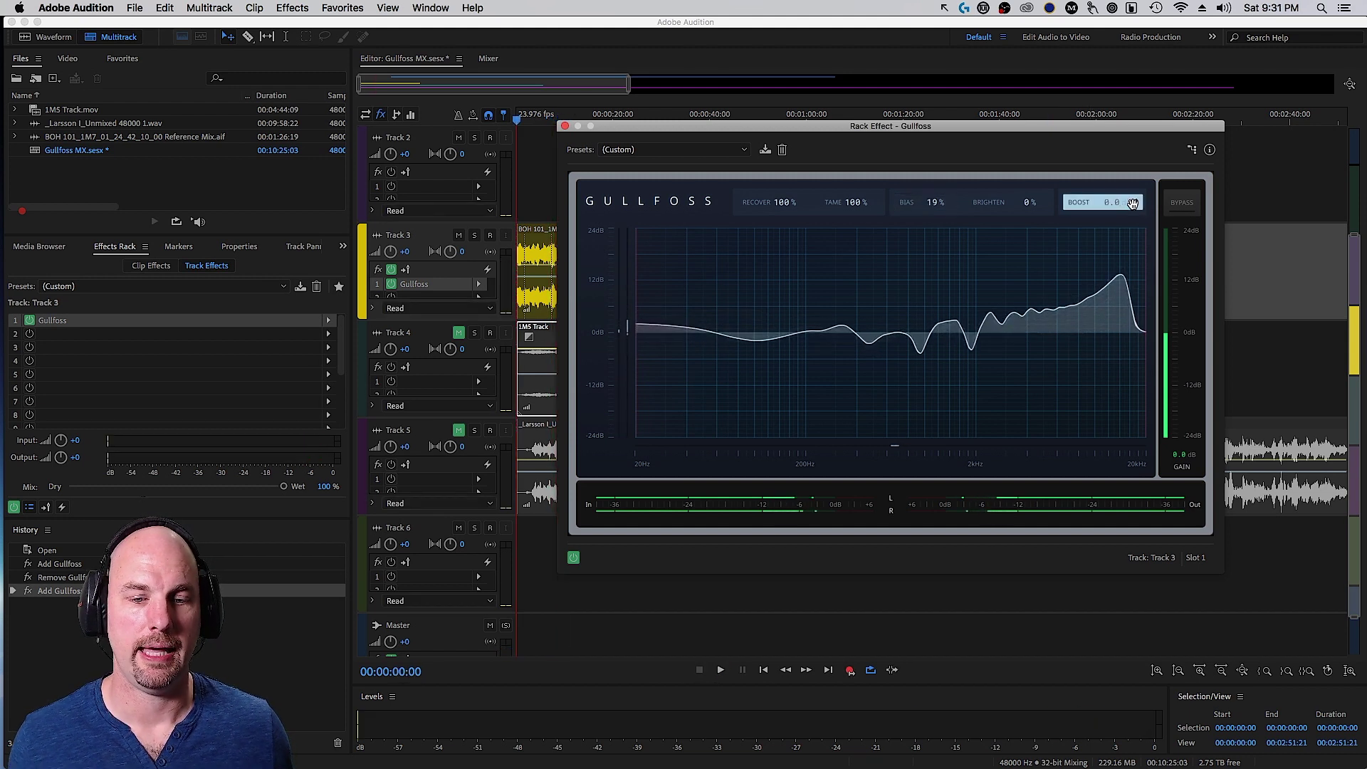
- Set Gullfoss's Boost to 4.0 dB and Brighten to 27%
drag(1119, 202, 1120, 182)
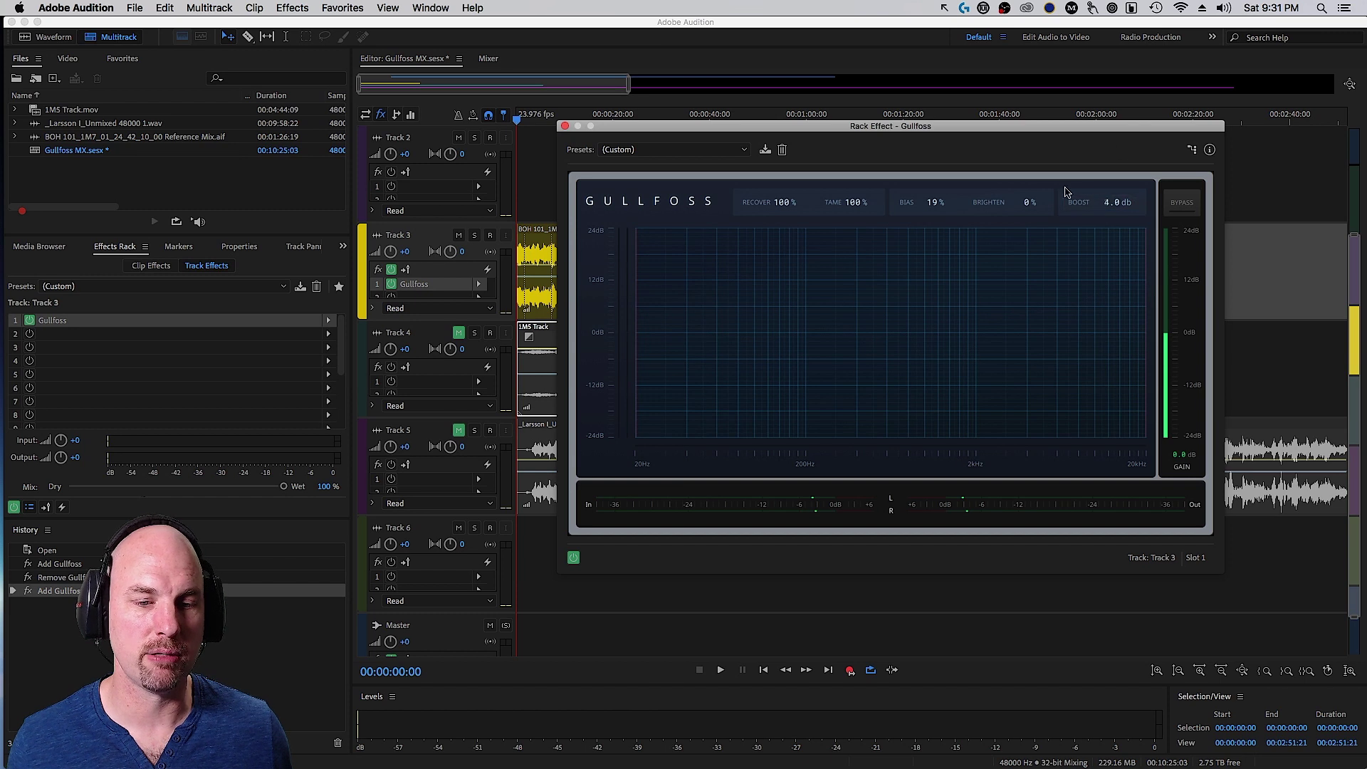
drag(1006, 202, 971, 196)
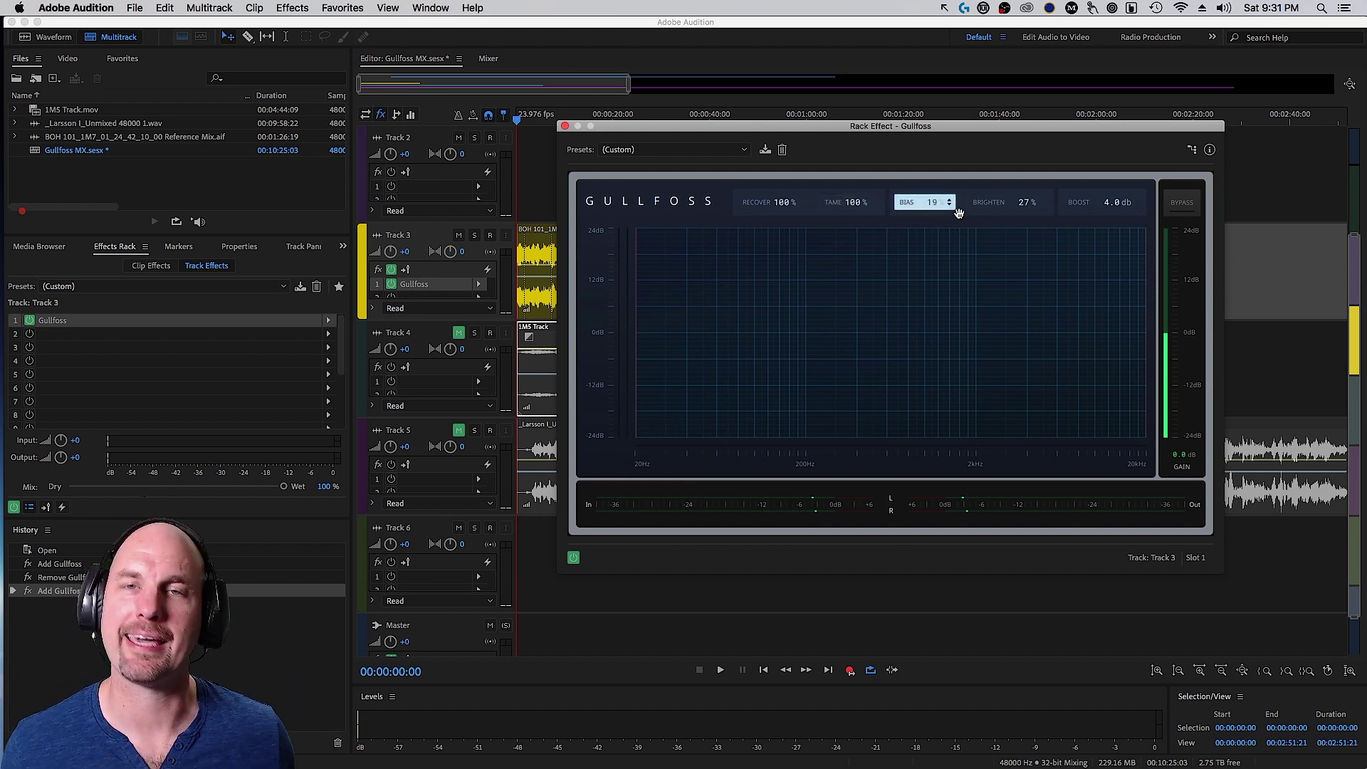
- Raise Bias to 100% during playback, bring it down to 42%, and stop playback
key(space)
drag(936, 202, 936, 135)
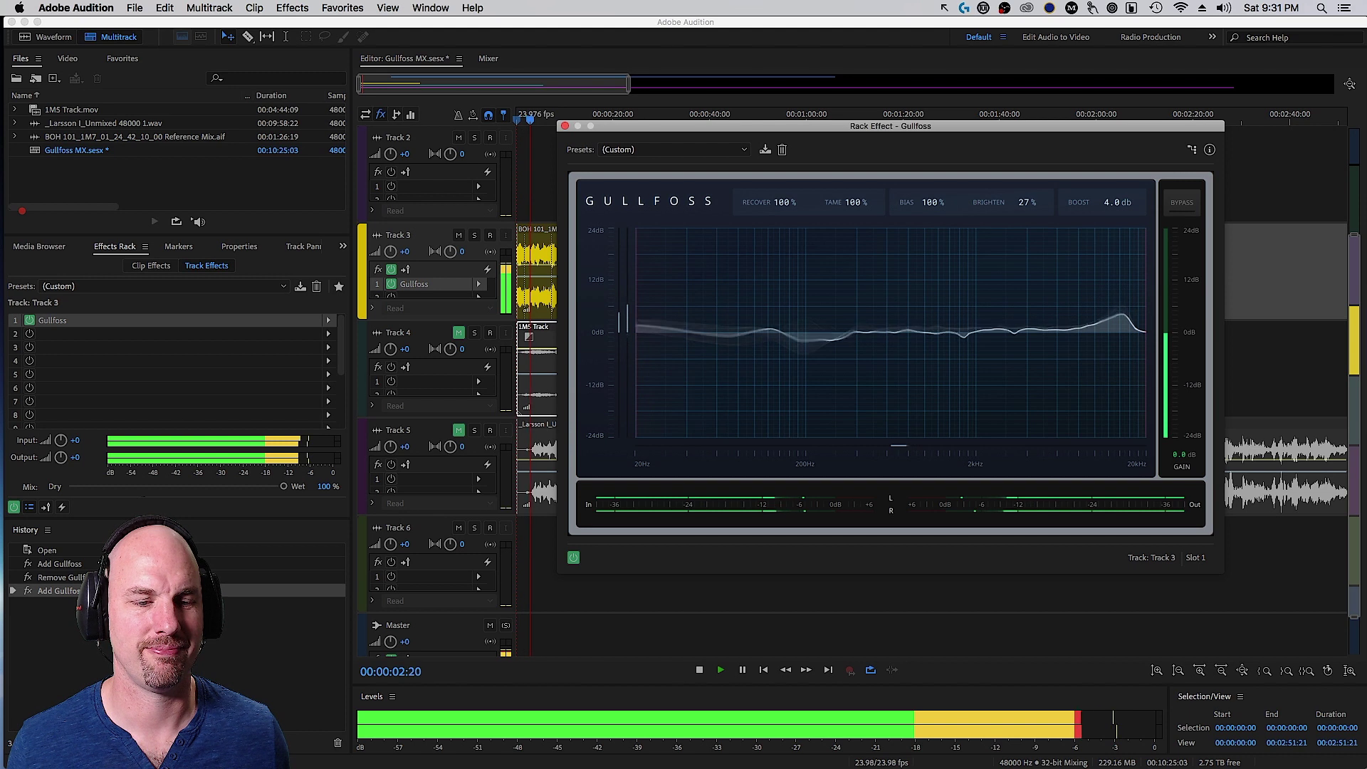
mouse_move(936, 202)
mouse_down()
mouse_move(936, 341)
mouse_move(936, 200)
mouse_up()
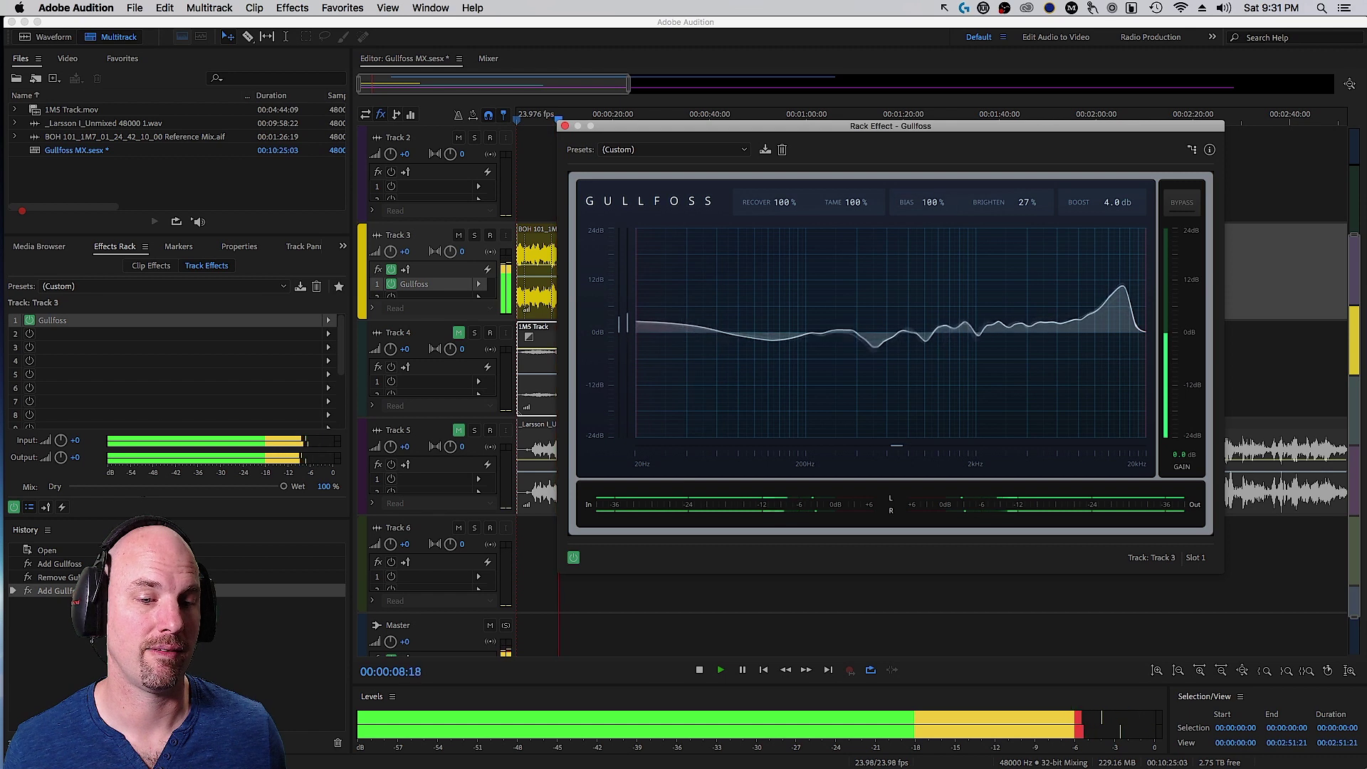
mouse_move(926, 202)
mouse_down()
mouse_move(926, 224)
mouse_move(926, 194)
mouse_up()
key(space)
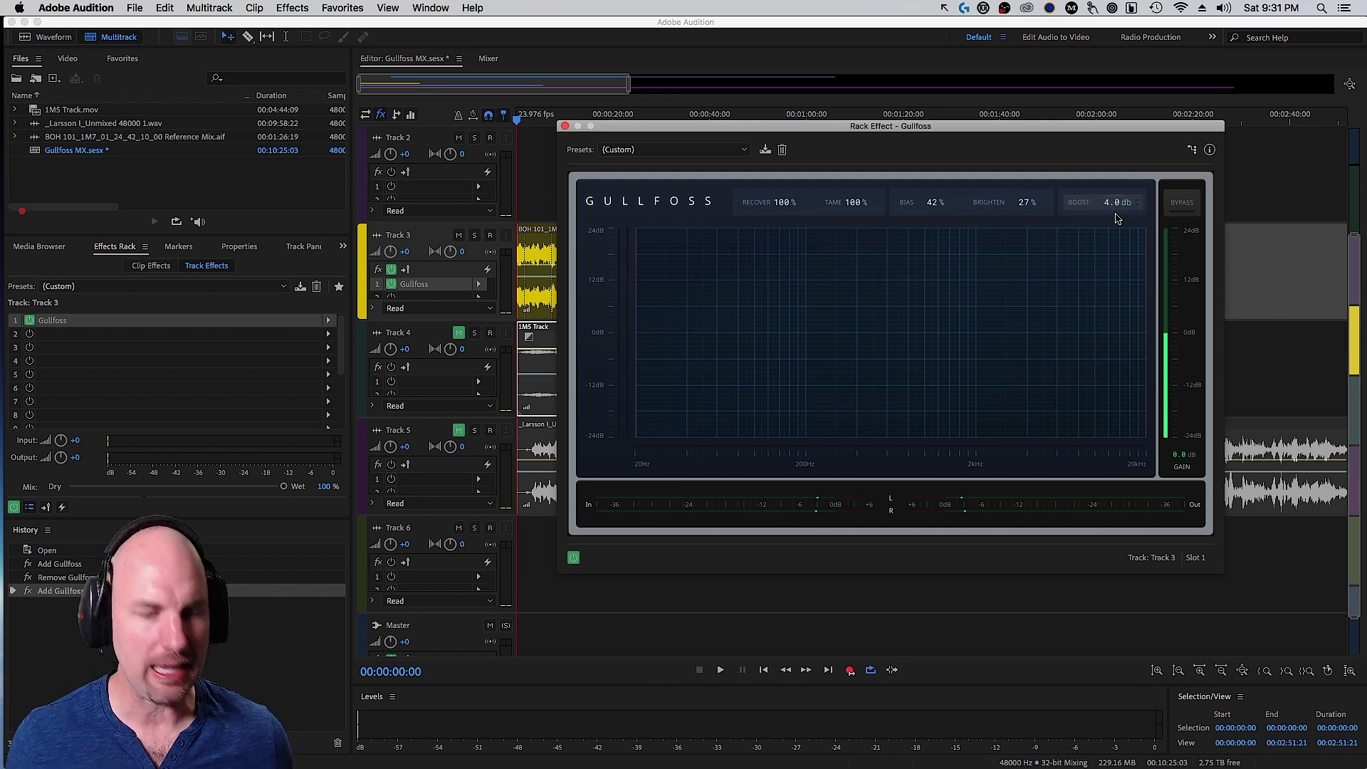
- Audition Boost during playback, raising it to 16.7 dB and lowering it through 10.3 dB to -8.9 dB
key(space)
drag(1118, 204, 1138, 117)
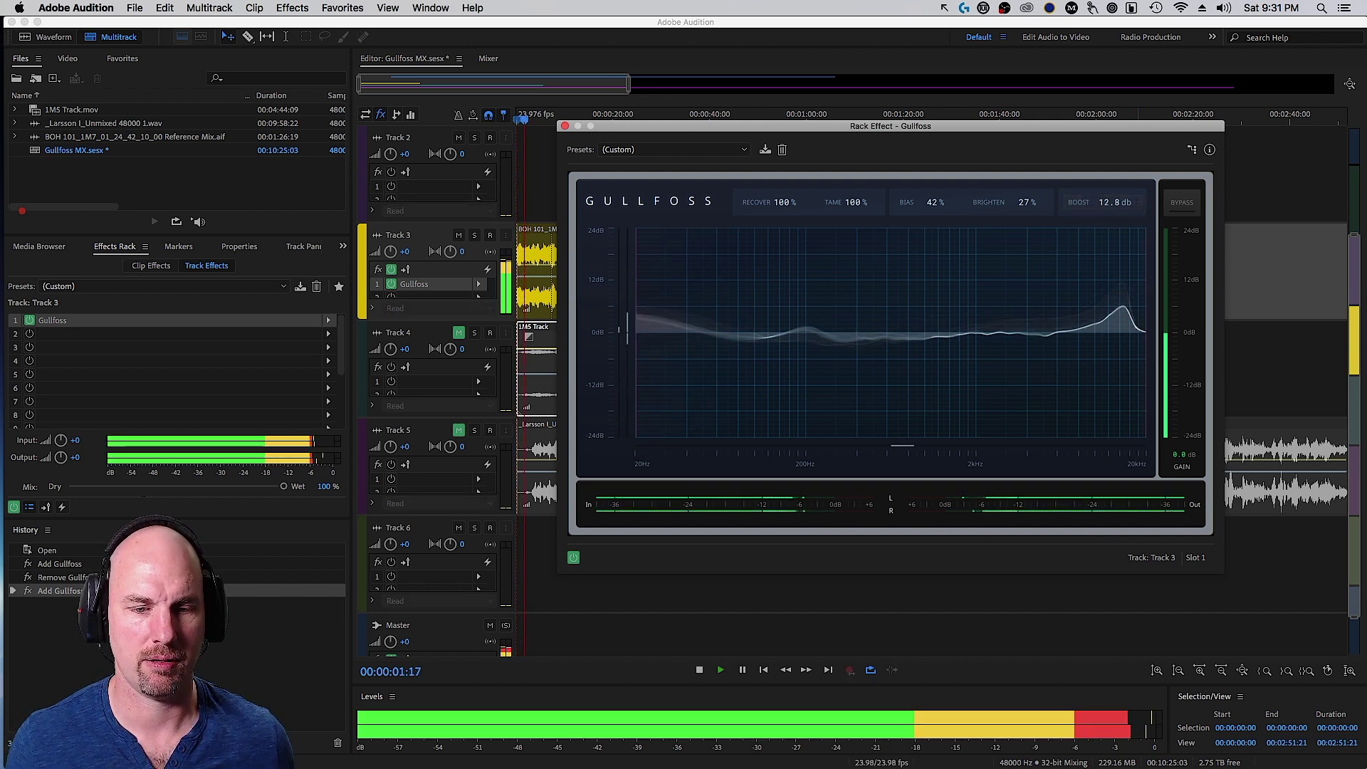
drag(1116, 162, 1117, 142)
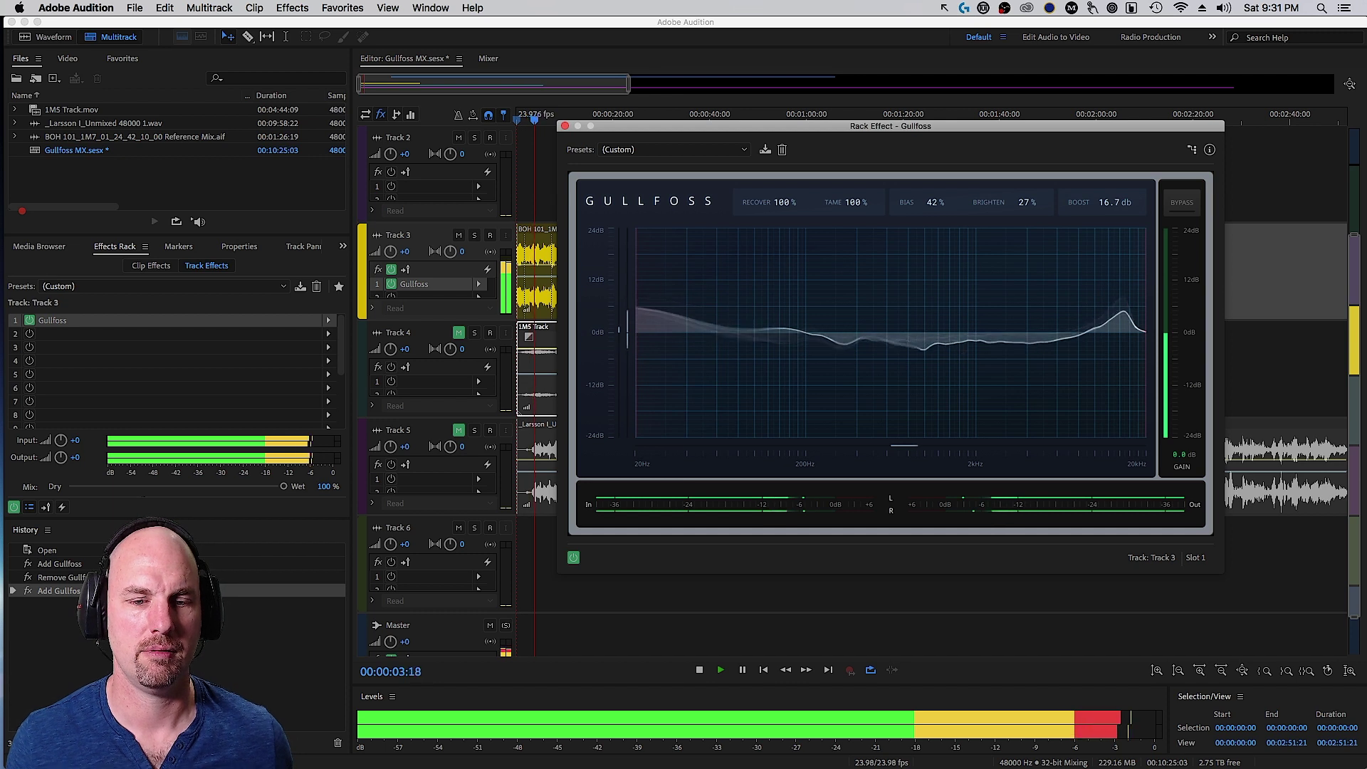
mouse_move(1115, 202)
mouse_down()
mouse_move(1116, 249)
mouse_move(1117, 180)
mouse_up()
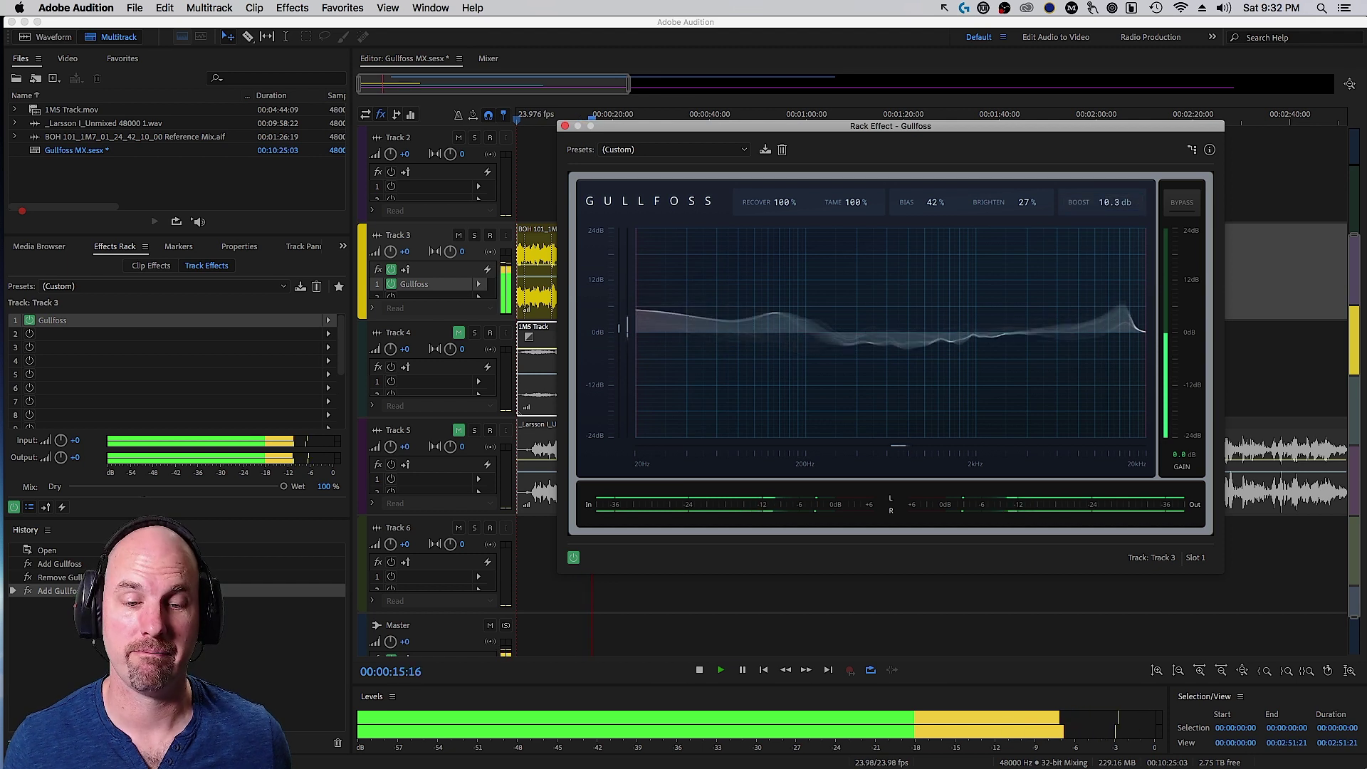
drag(1117, 202, 1117, 294)
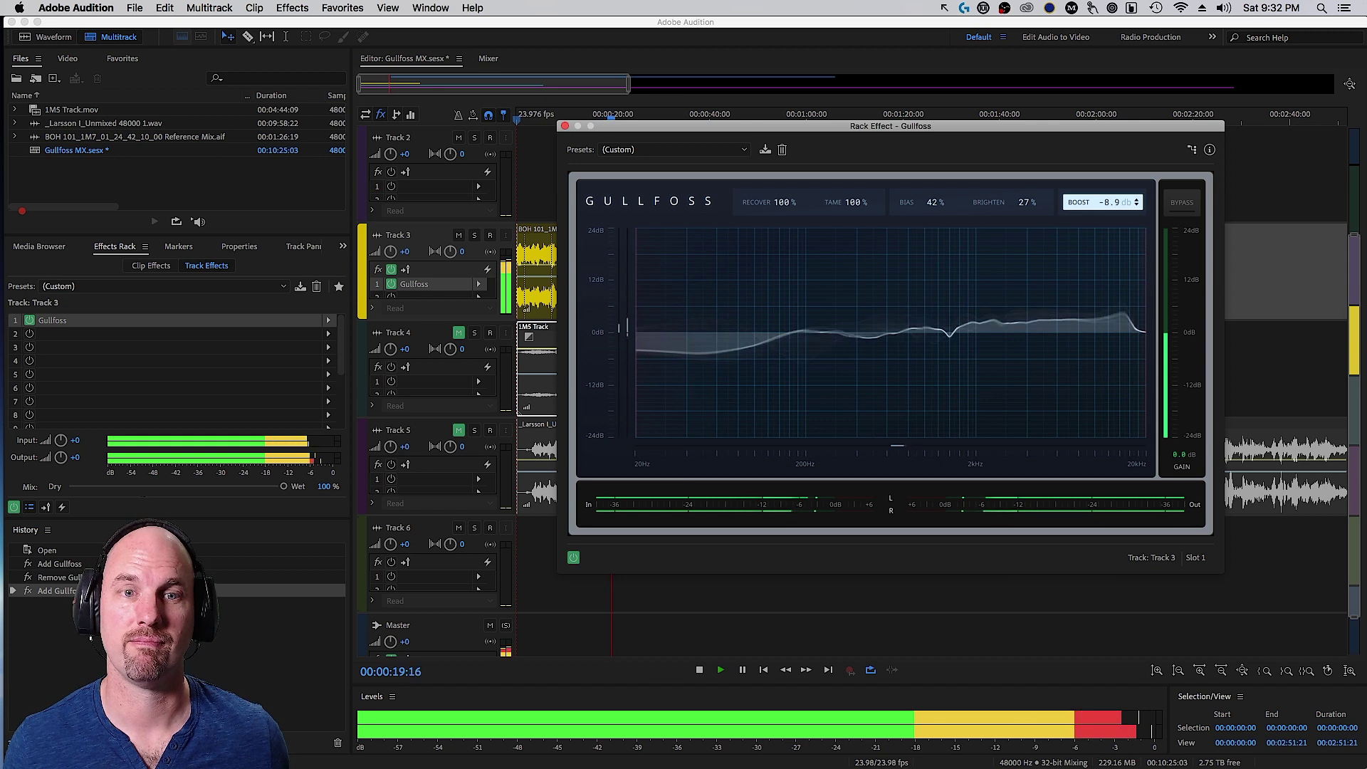
key(Return)
key(space)
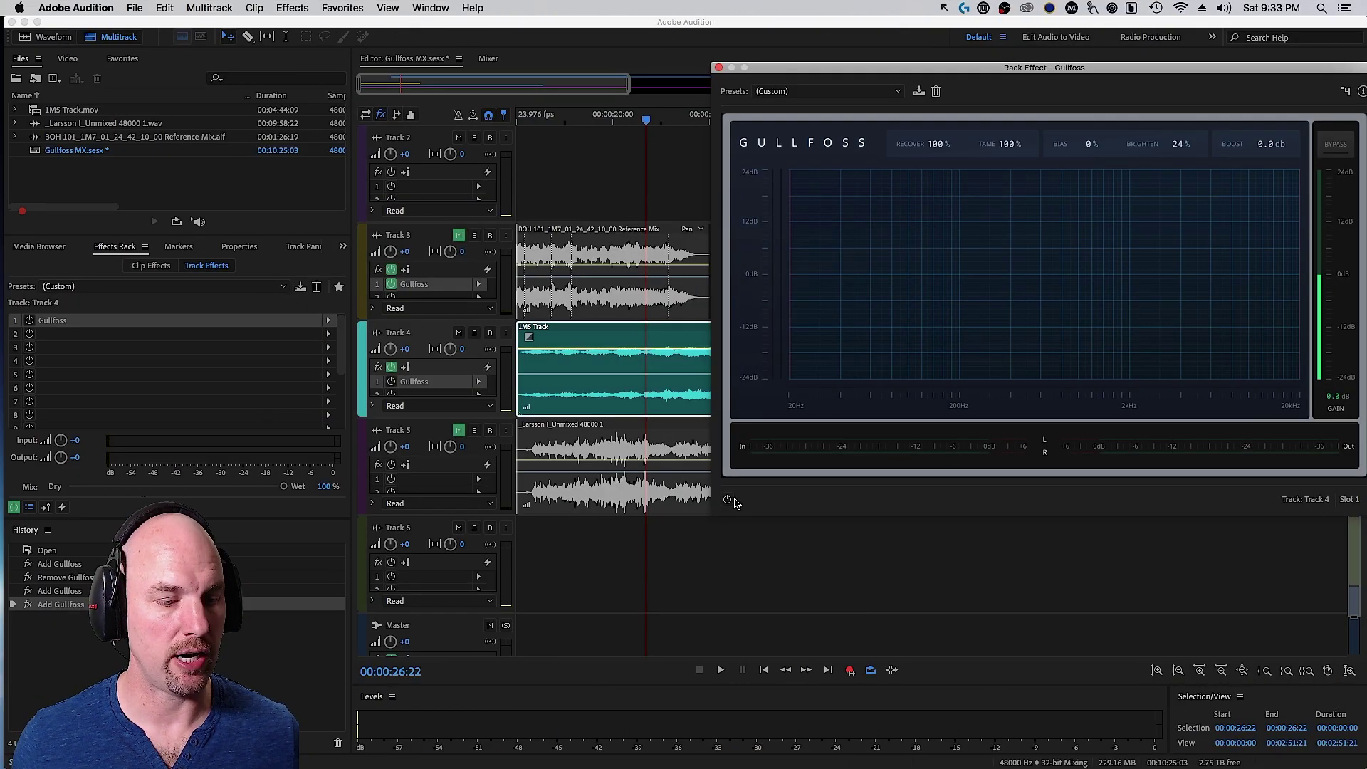
- Bypass Gullfoss on Track 4 and play the track to hear the unprocessed audio before stopping
click(1340, 148)
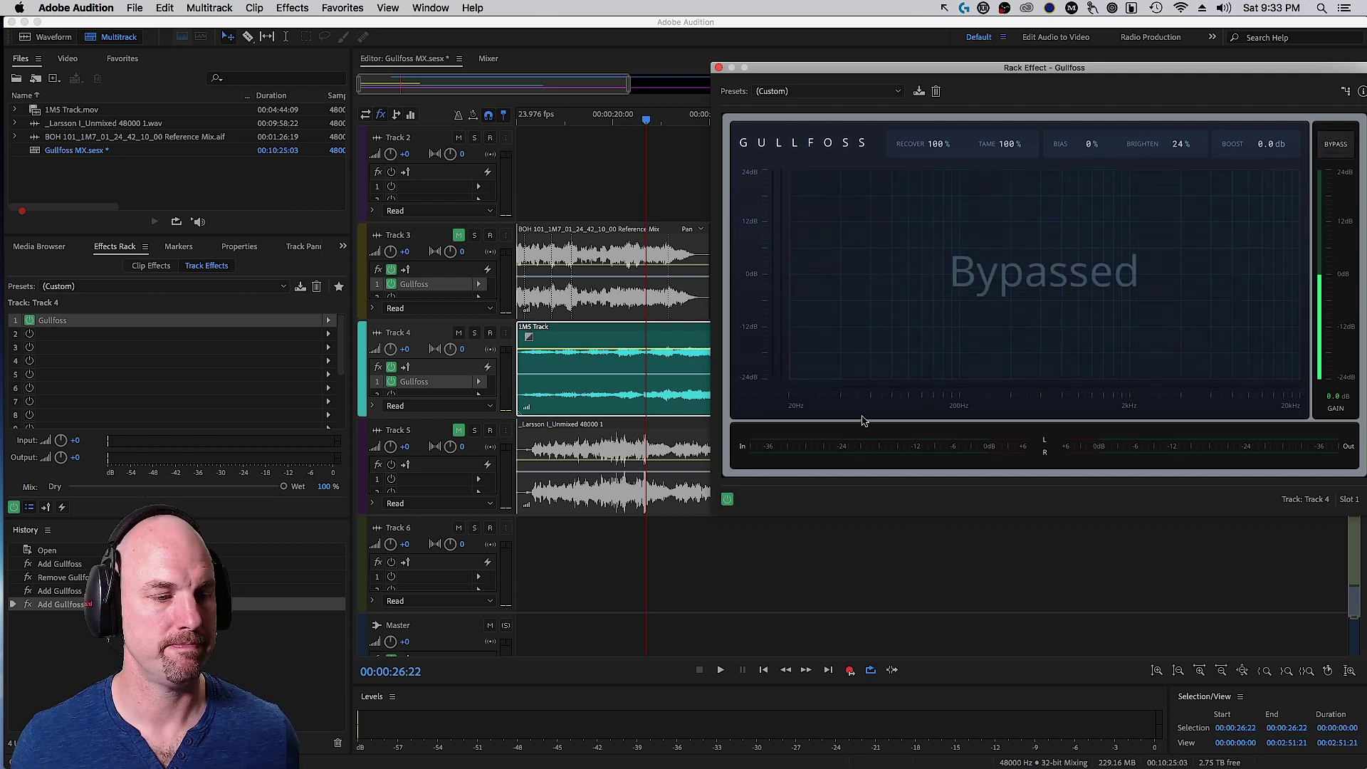
key(space)
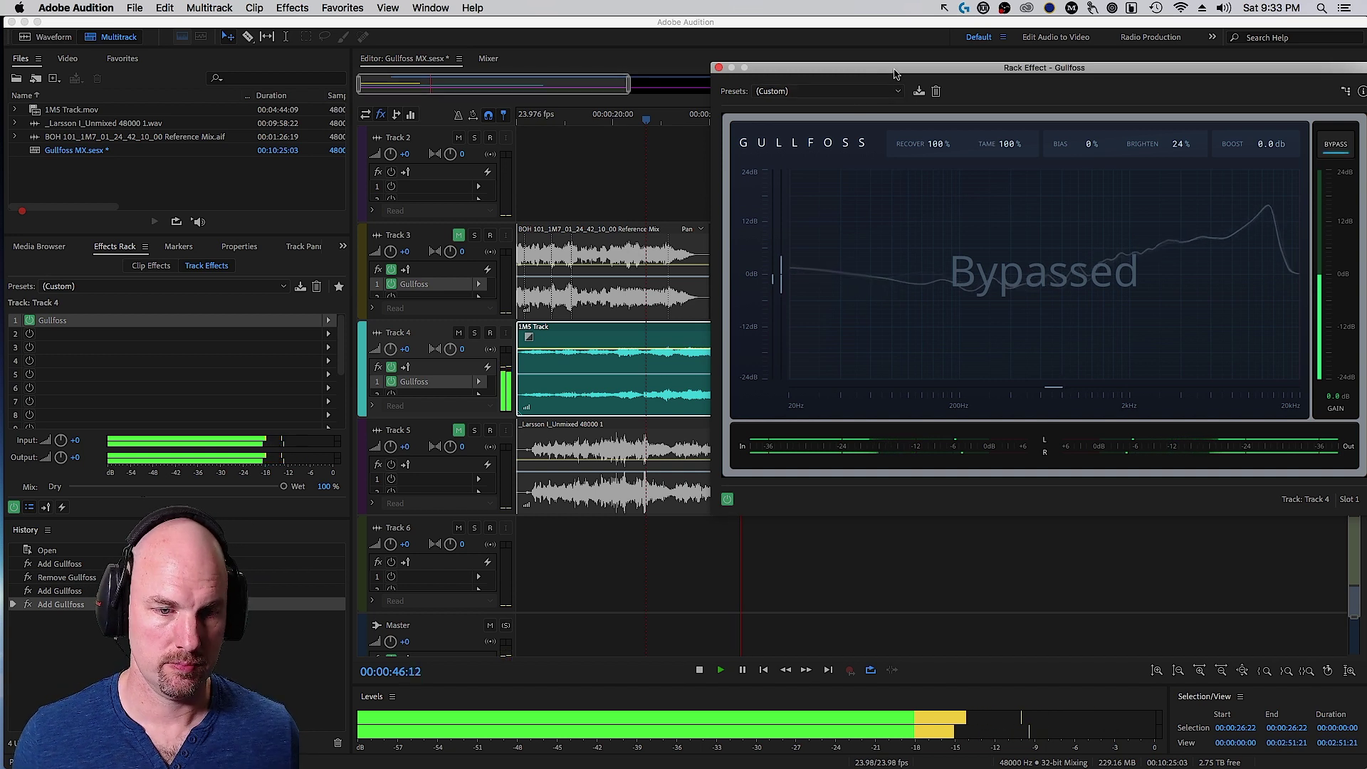
key(space)
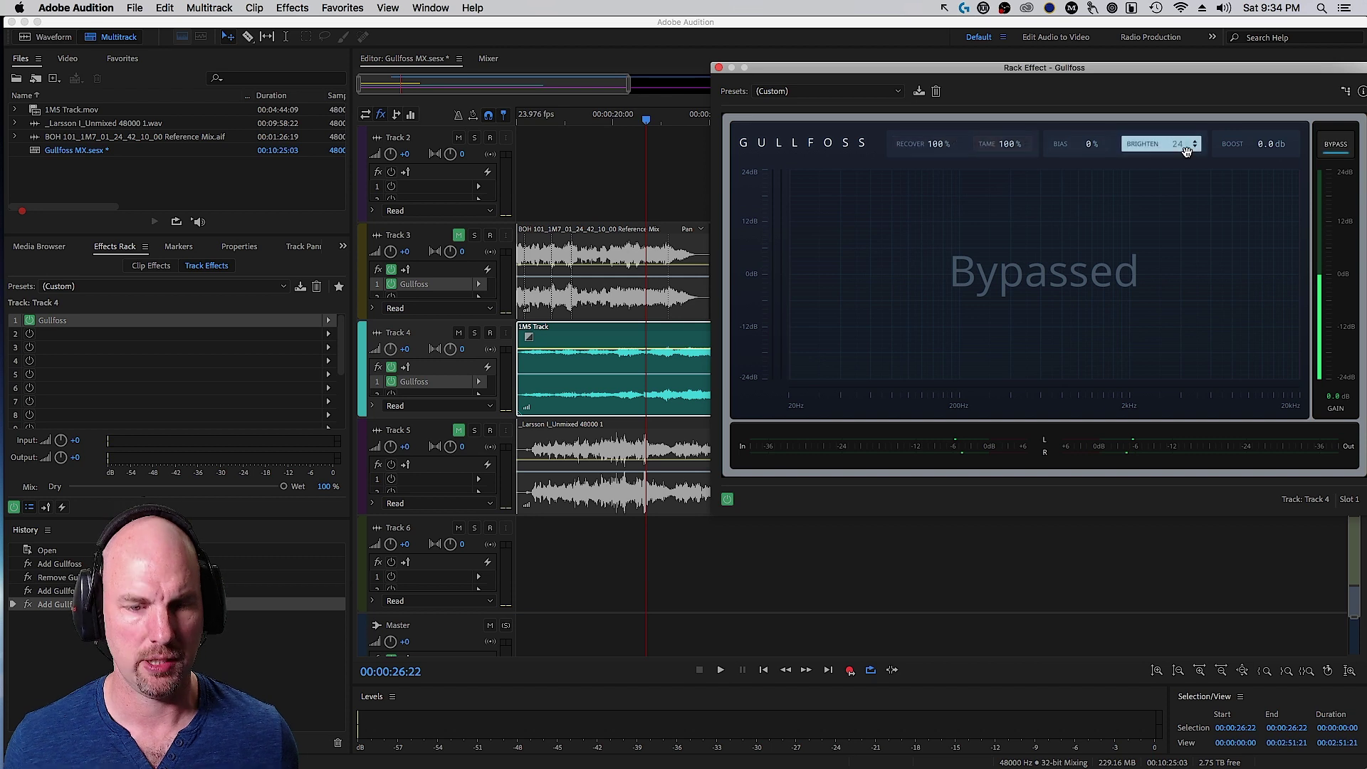
- Turn off Gullfoss's bypass on Track 4 and play the same passage with processing before stopping
click(1337, 148)
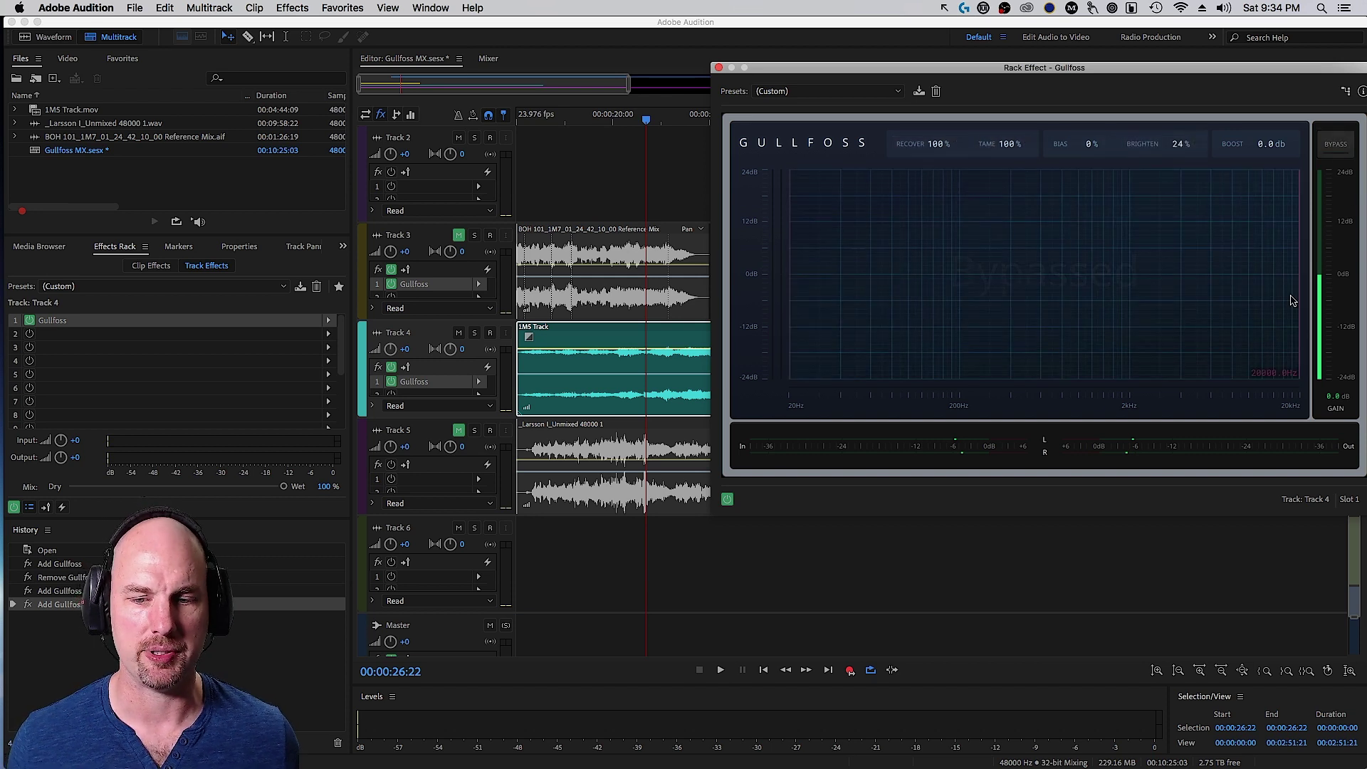
key(space)
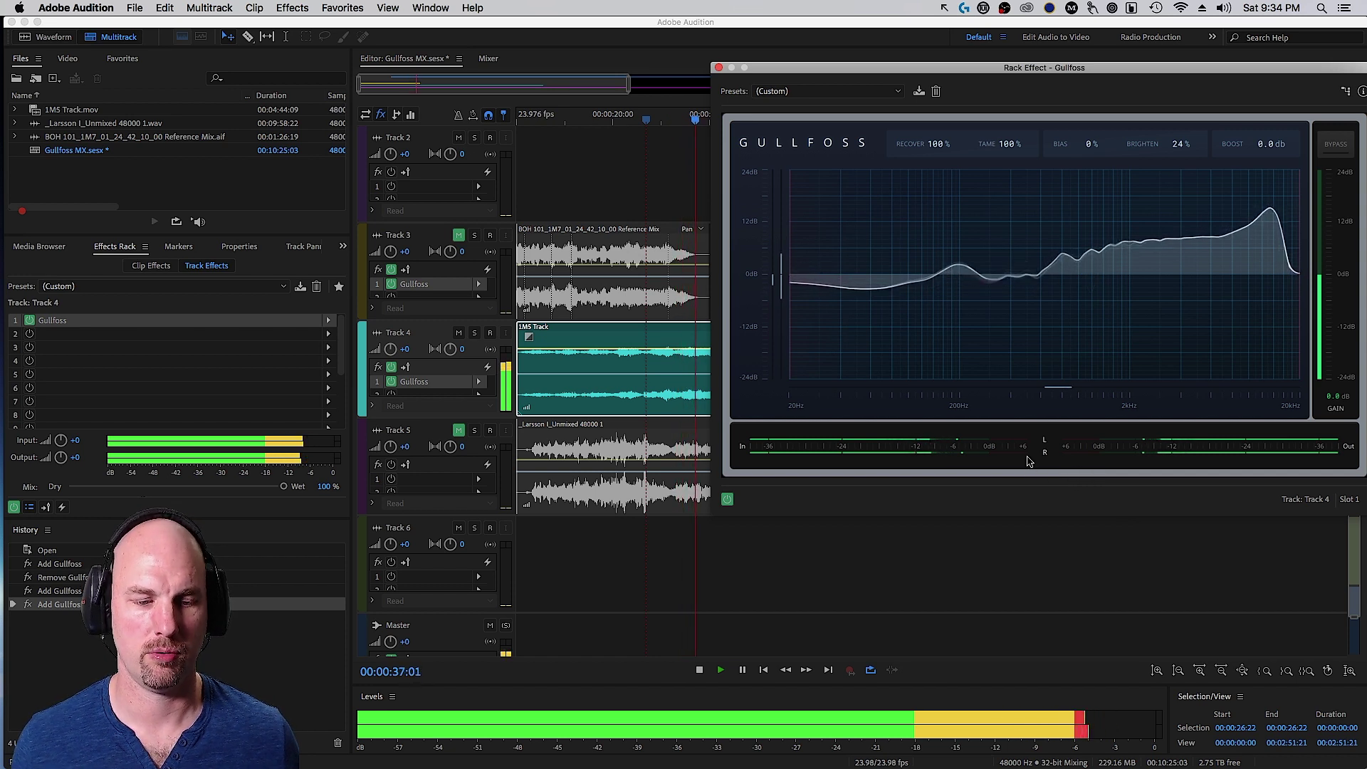
key(space)
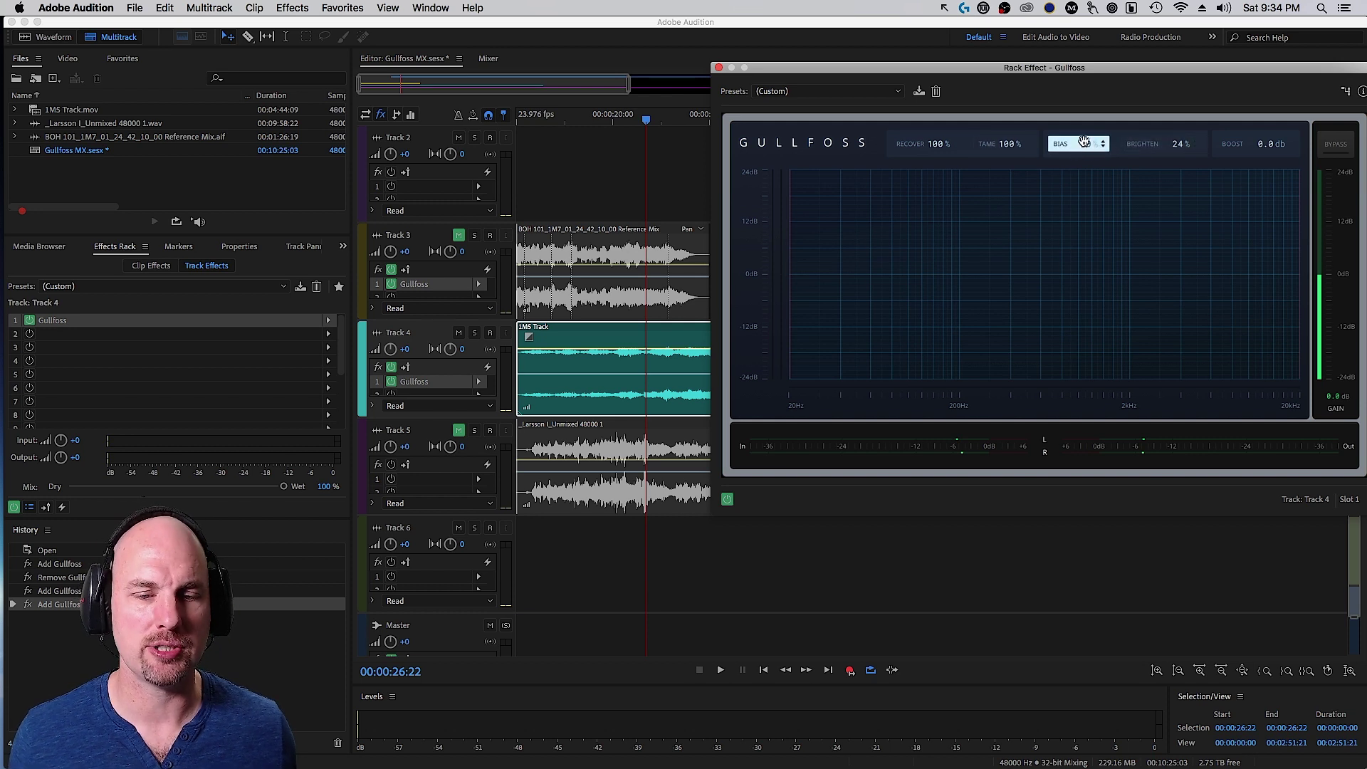
- During Track 4 playback, lower Bias to -100% and Brighten to -42%, sweep Bias up to 24%, and settle it at -62%
key(space)
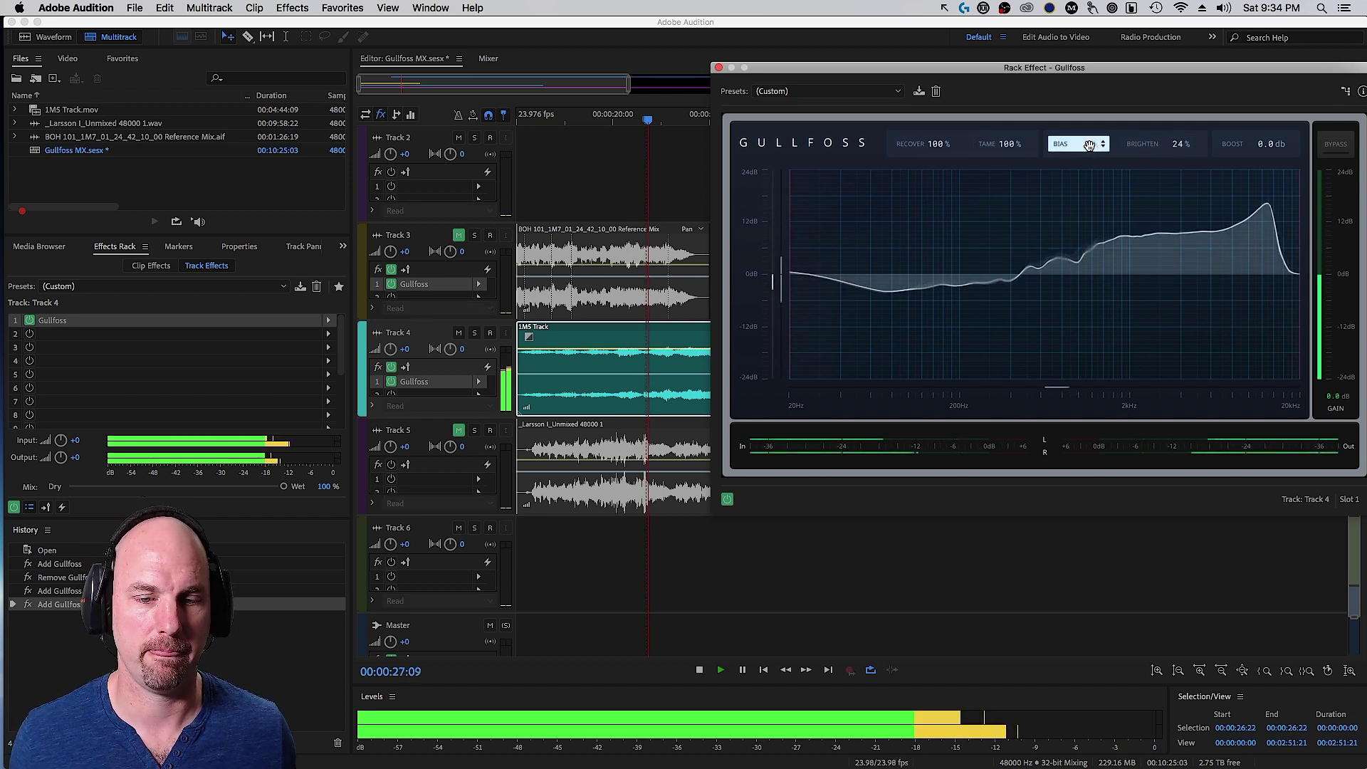
drag(1090, 149, 1091, 206)
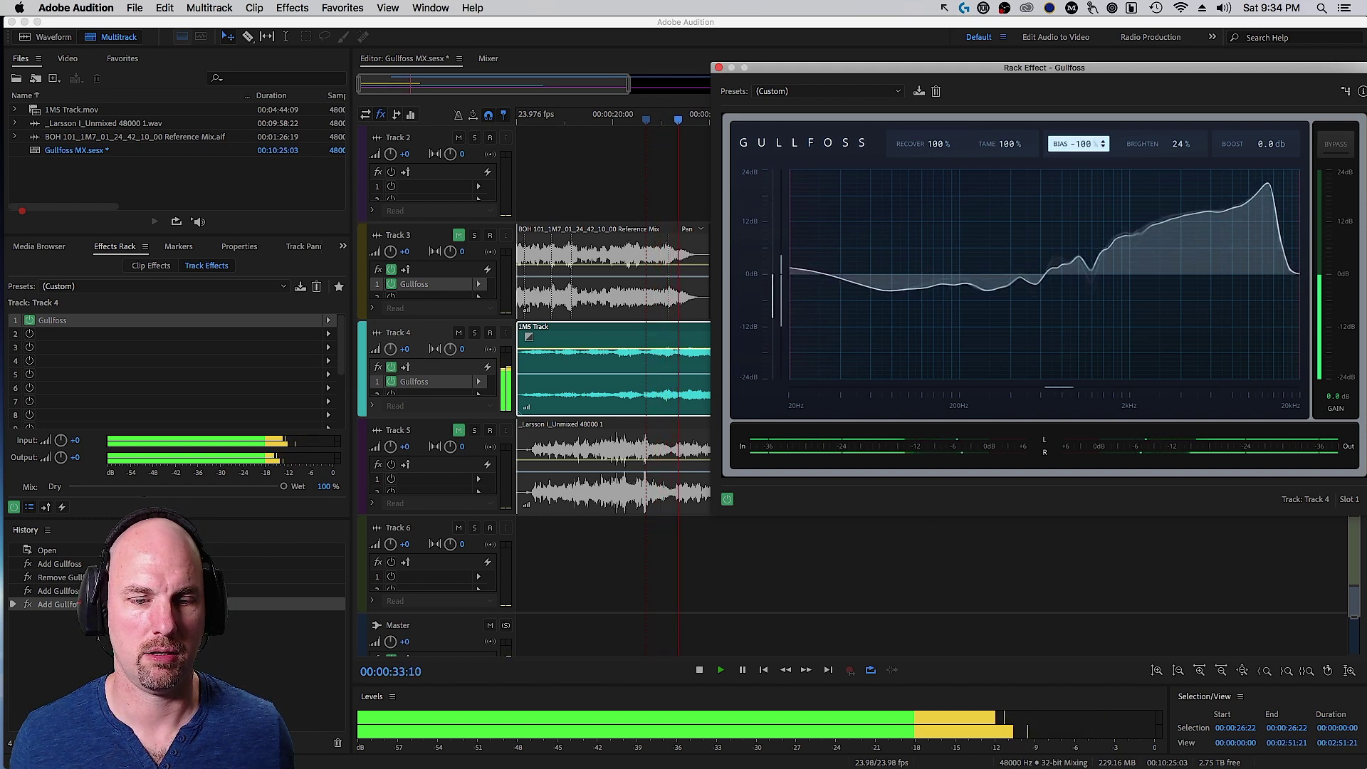
drag(1148, 150, 1148, 177)
drag(1086, 145, 1079, 57)
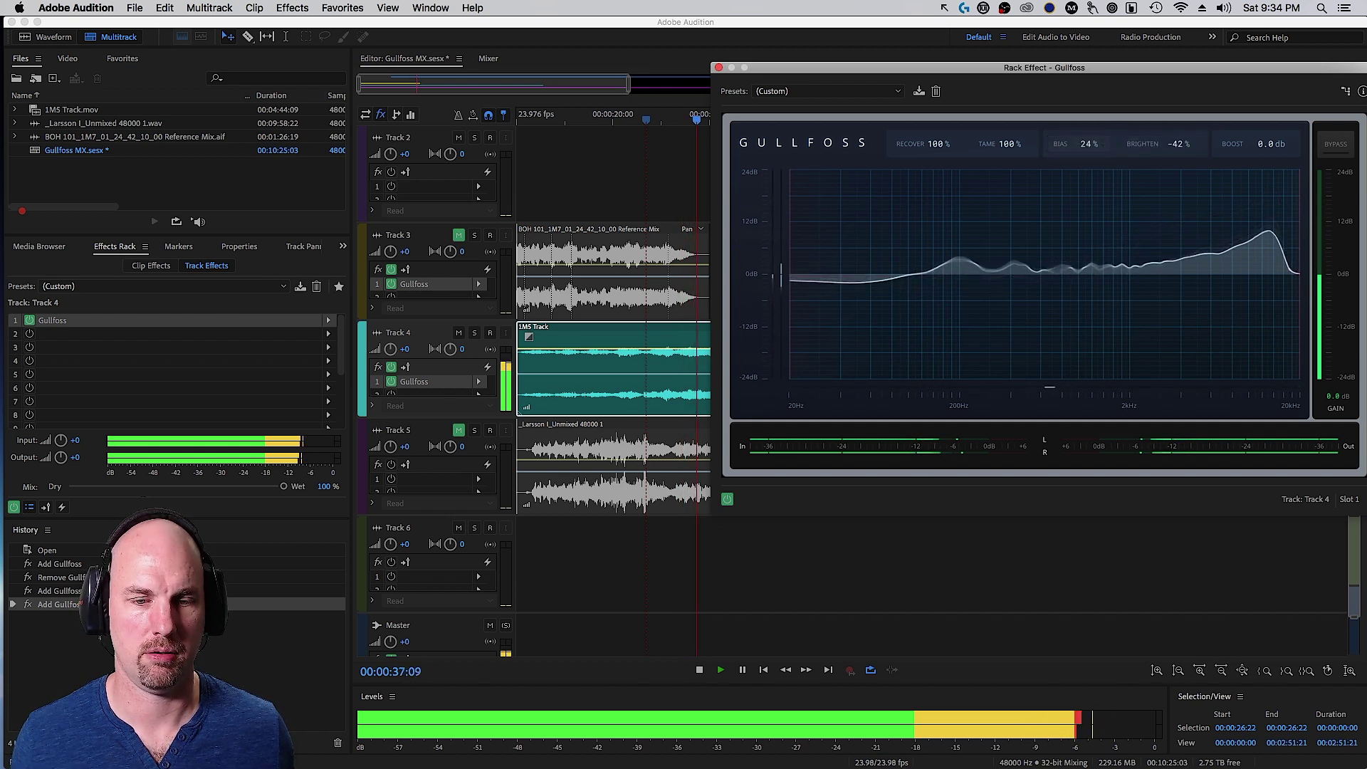
drag(1084, 143, 1071, 218)
drag(1086, 143, 1086, 121)
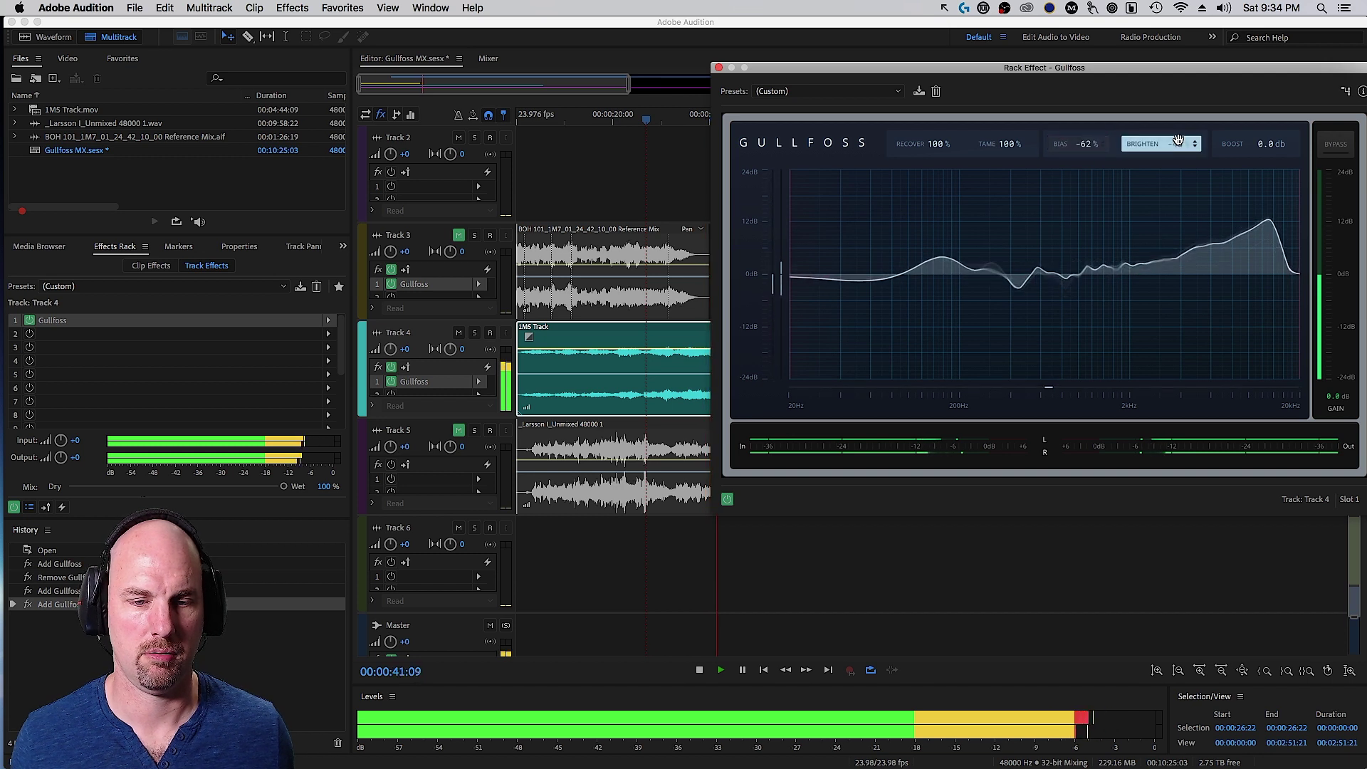
- Set Brighten to -14% and Boost to 2.7 dB on Track 4, and stop playback
mouse_move(1180, 140)
mouse_down()
mouse_move(1181, 182)
mouse_move(1181, 141)
mouse_up()
drag(1267, 144, 1199, 142)
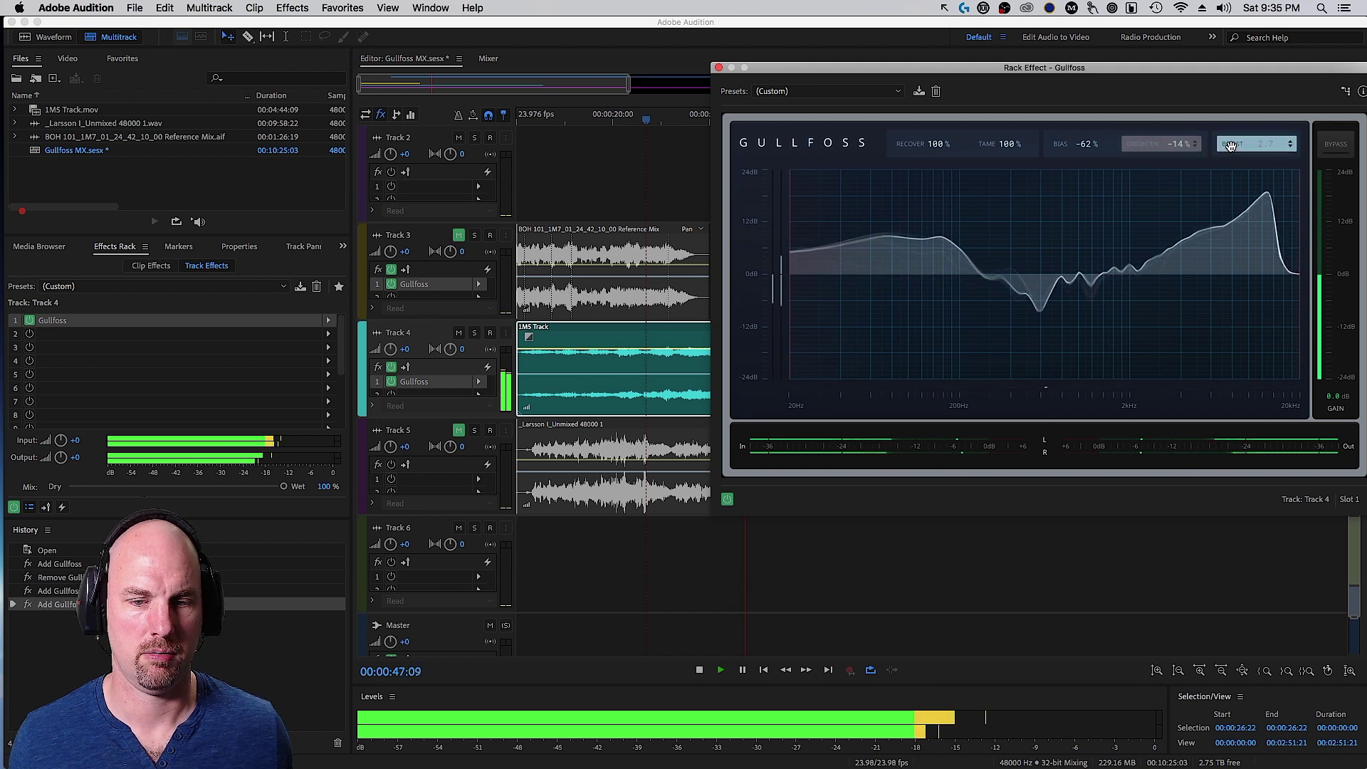
key(space)
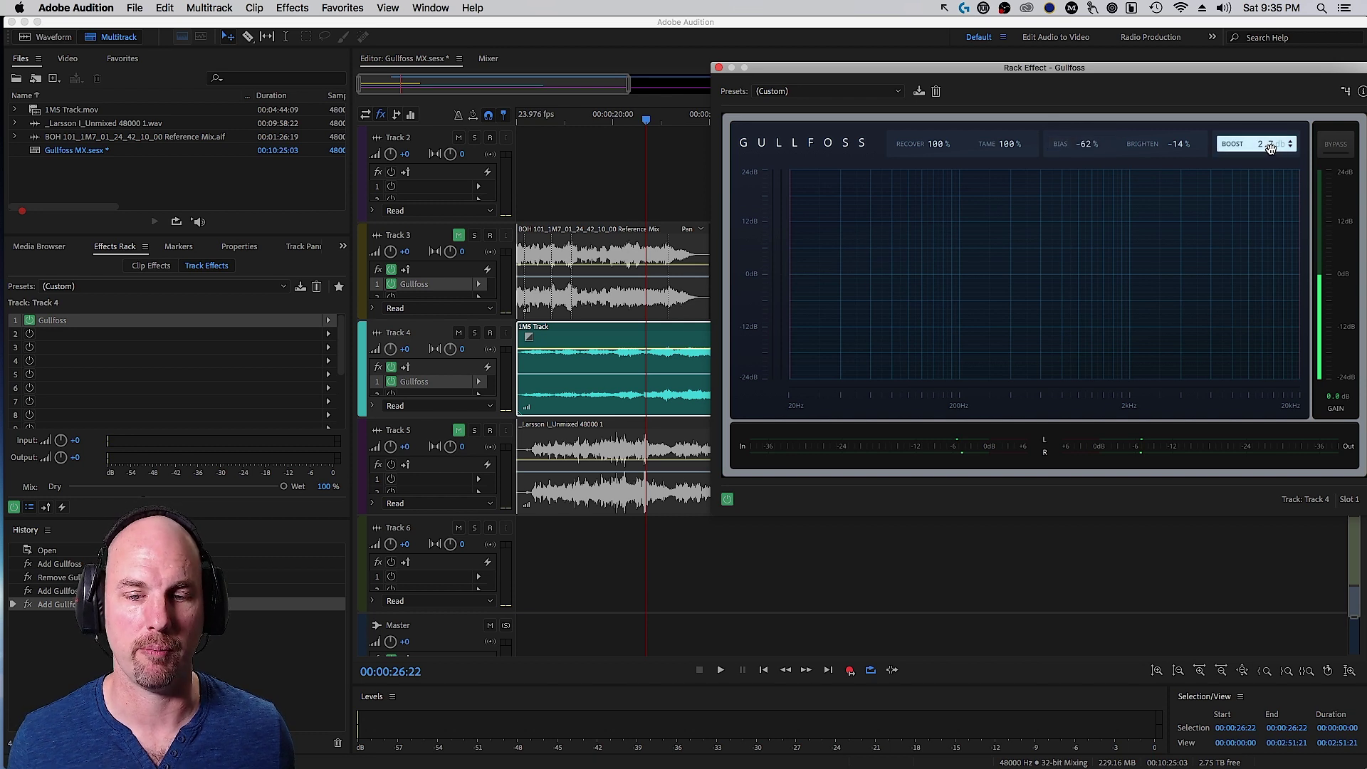
- During playback, raise Boost to 9.2 dB, set Bias to -51%, and bring Boost down to 5.2 dB
key(space)
mouse_move(1271, 148)
mouse_down()
mouse_move(1272, 221)
mouse_move(1271, 131)
mouse_up()
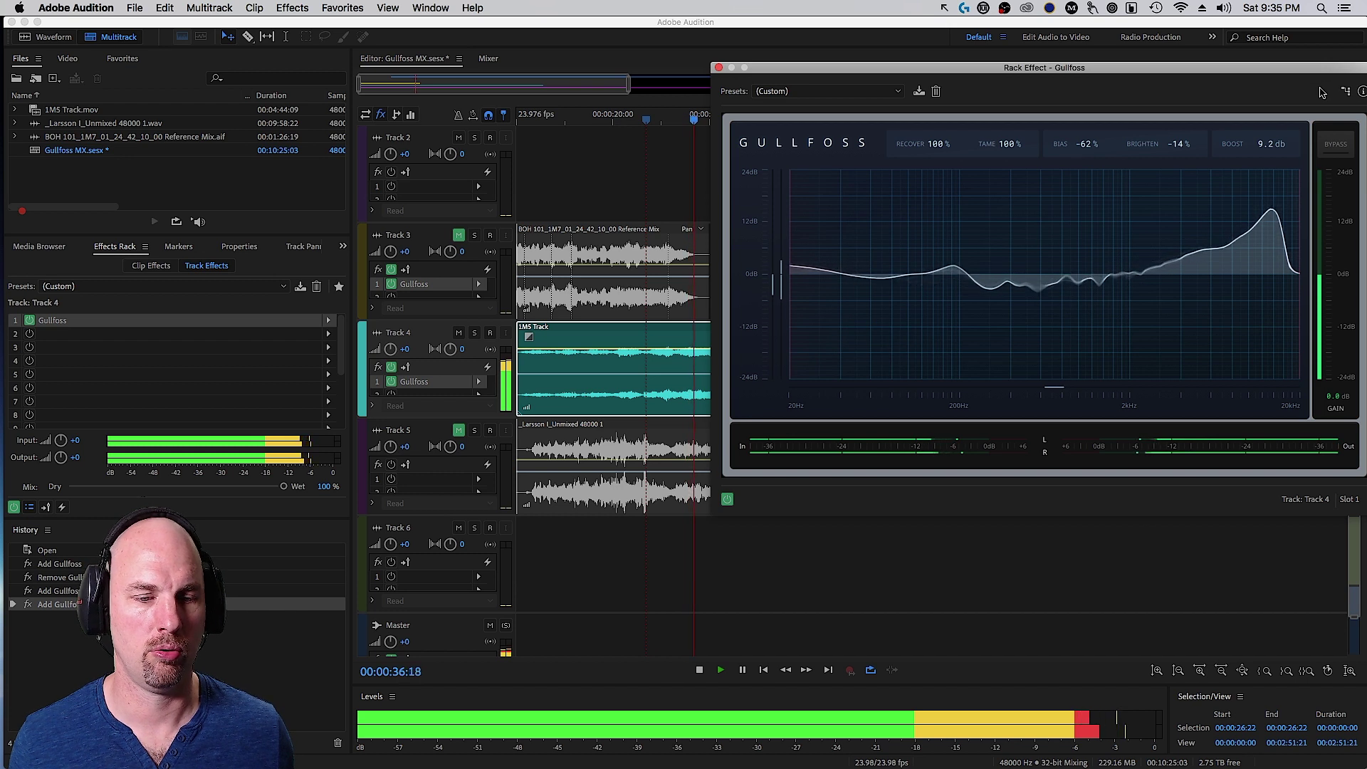
drag(1090, 146, 1091, 146)
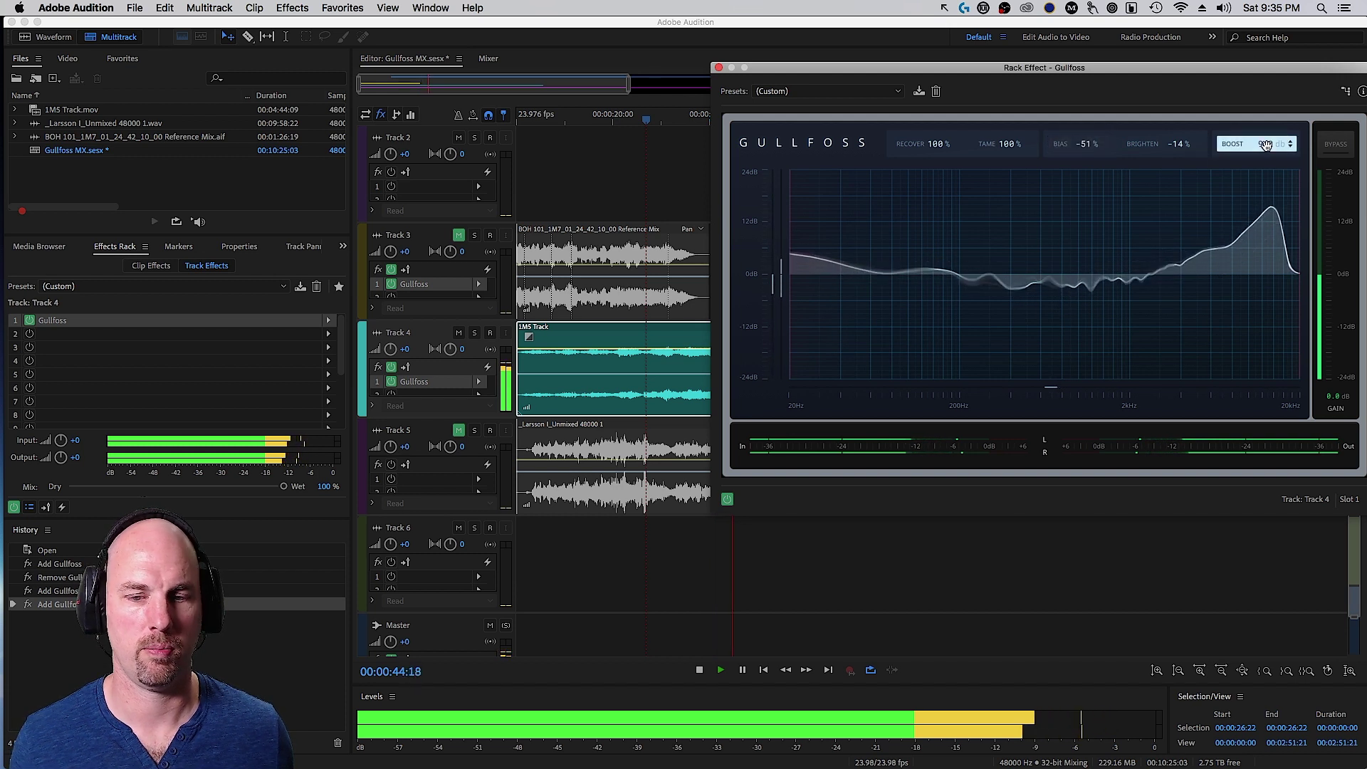
drag(1261, 144, 1260, 143)
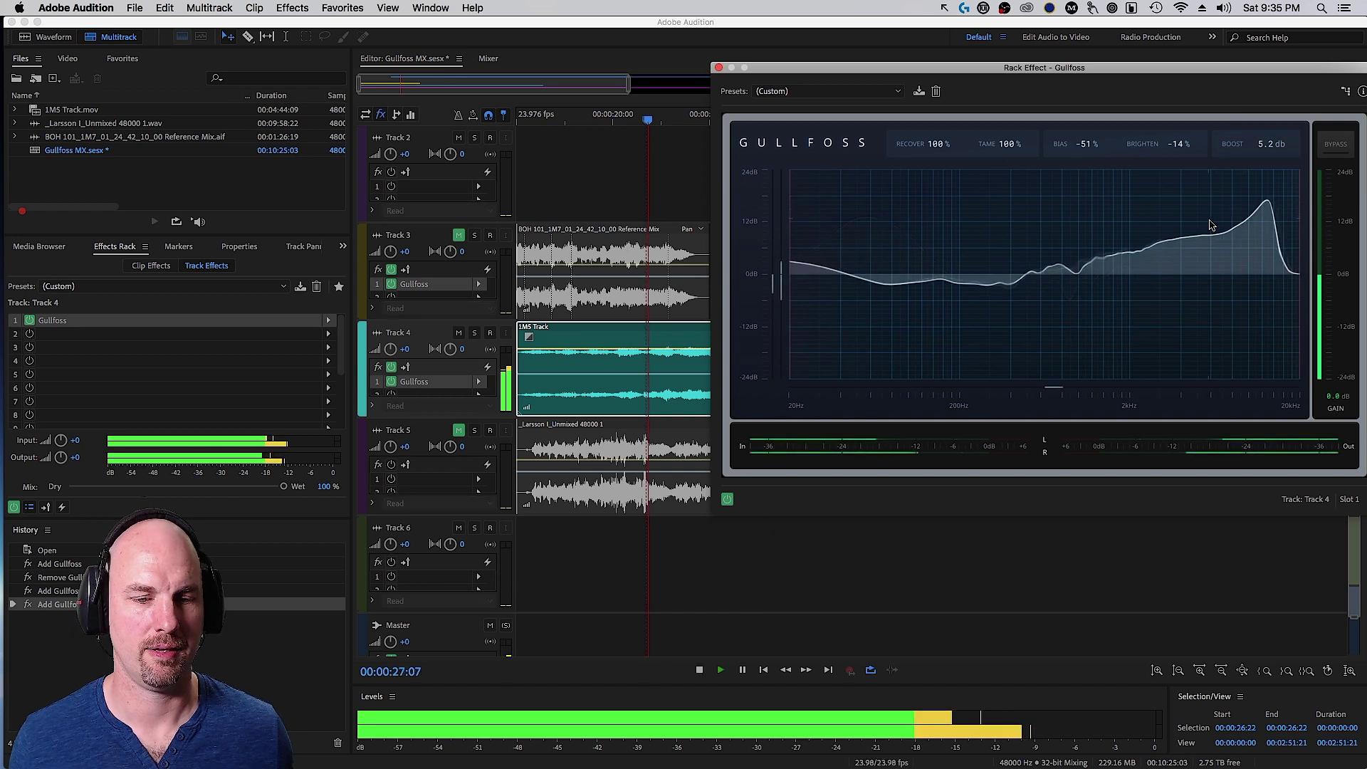
- Set Gullfoss Boost to 5.3 dB on Track 4, compare the bypassed and processed sound during playback, and stop
drag(1148, 72, 1072, 49)
drag(1189, 122, 1189, 120)
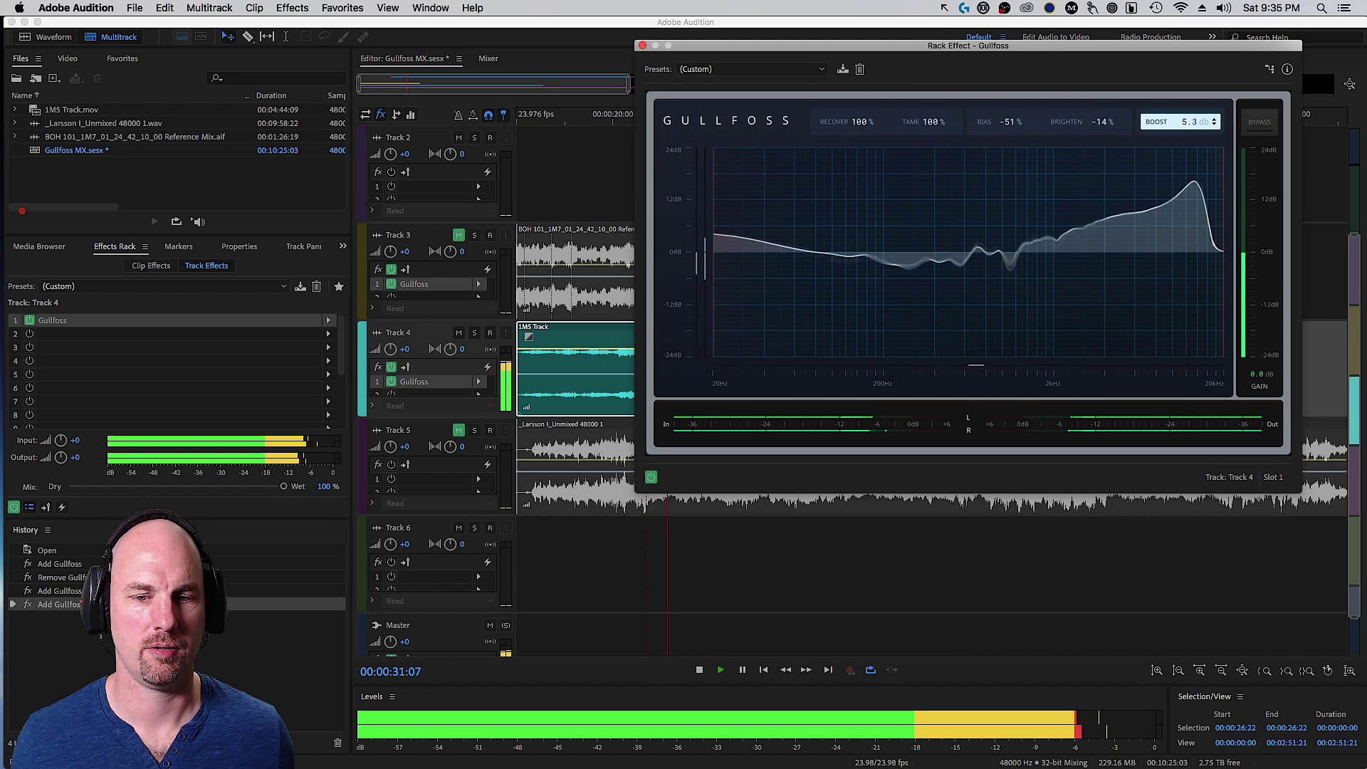
click(1260, 124)
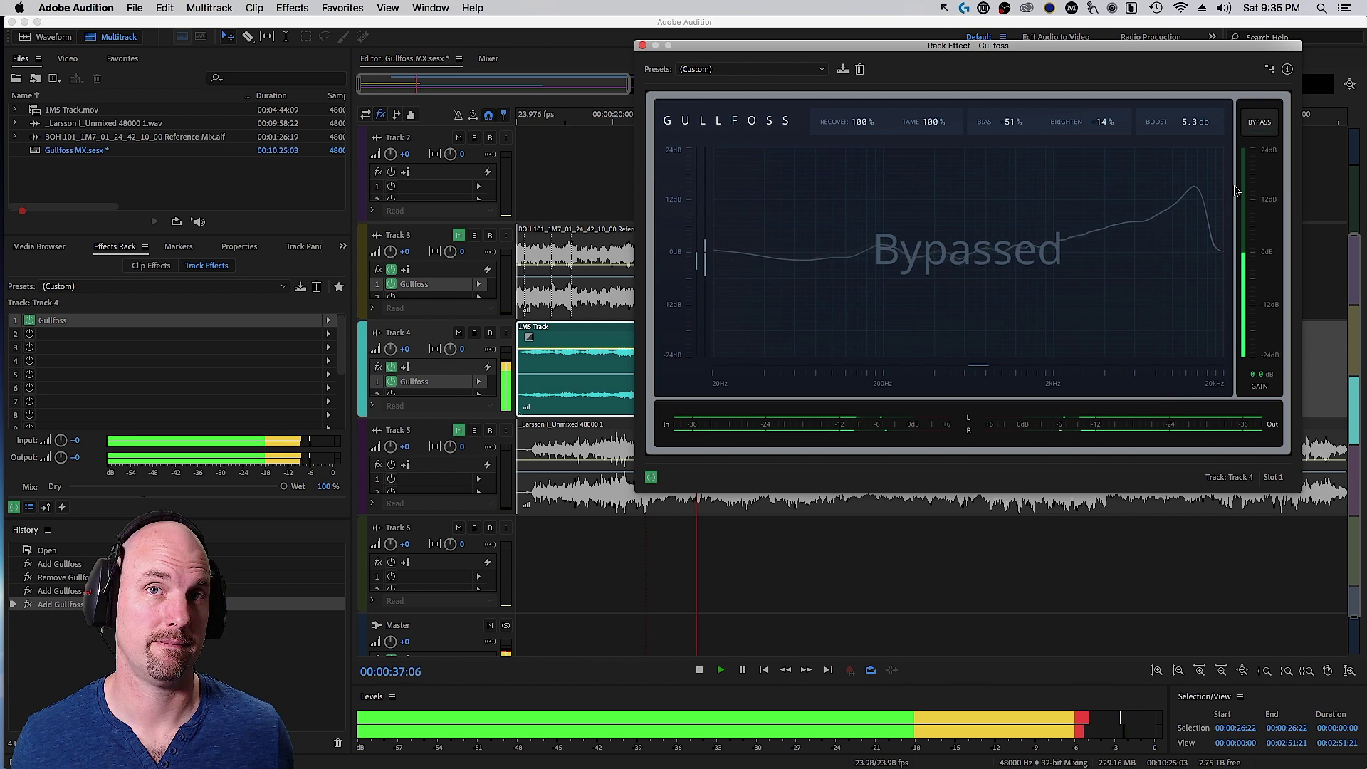
click(1265, 127)
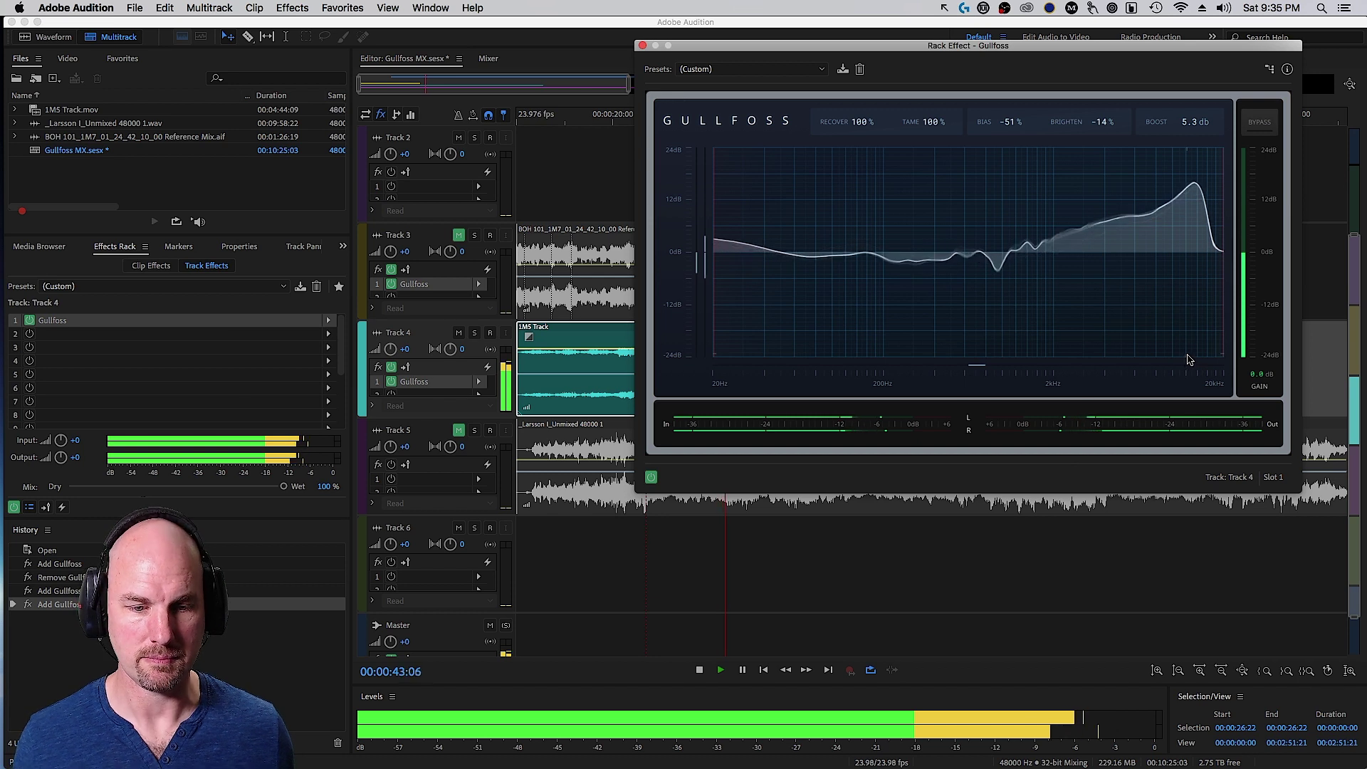
key(space)
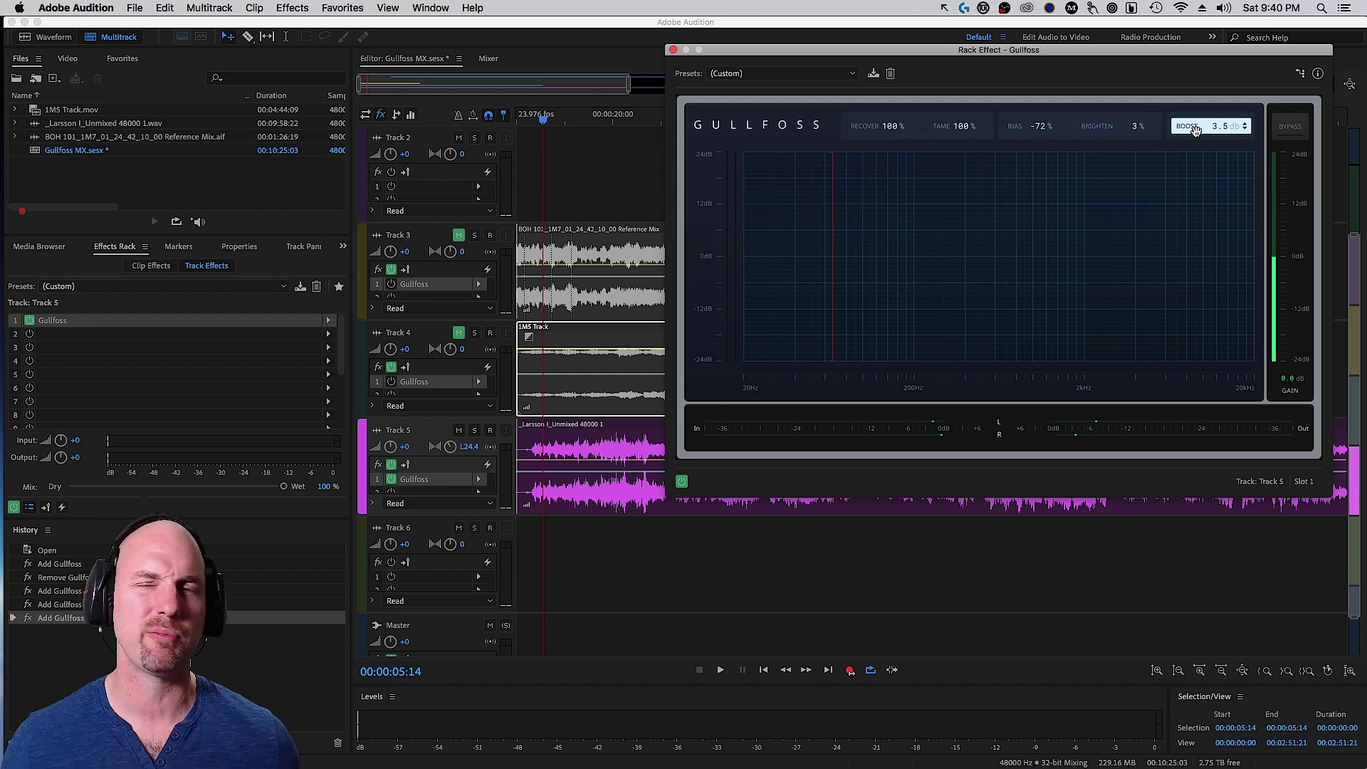
- Set Boost to 4.8 dB and Brighten to 51% in Track 5's Gullfoss, and set Bias to -68% during playback
drag(1222, 126, 1143, 117)
key(space)
drag(1037, 126, 1036, 155)
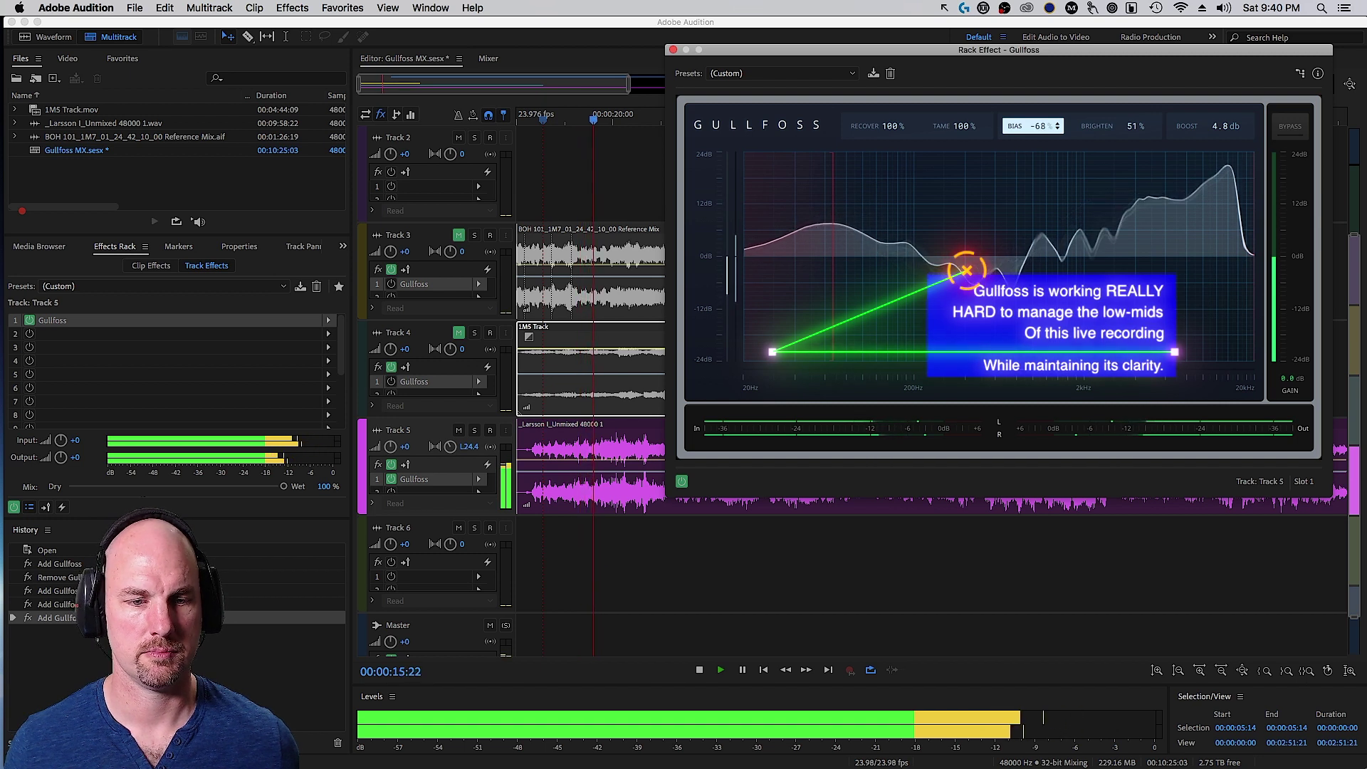
- Lower Track 5's Bias to -78% and Brighten to 33% while it plays, and stop playback
drag(1049, 128, 1049, 135)
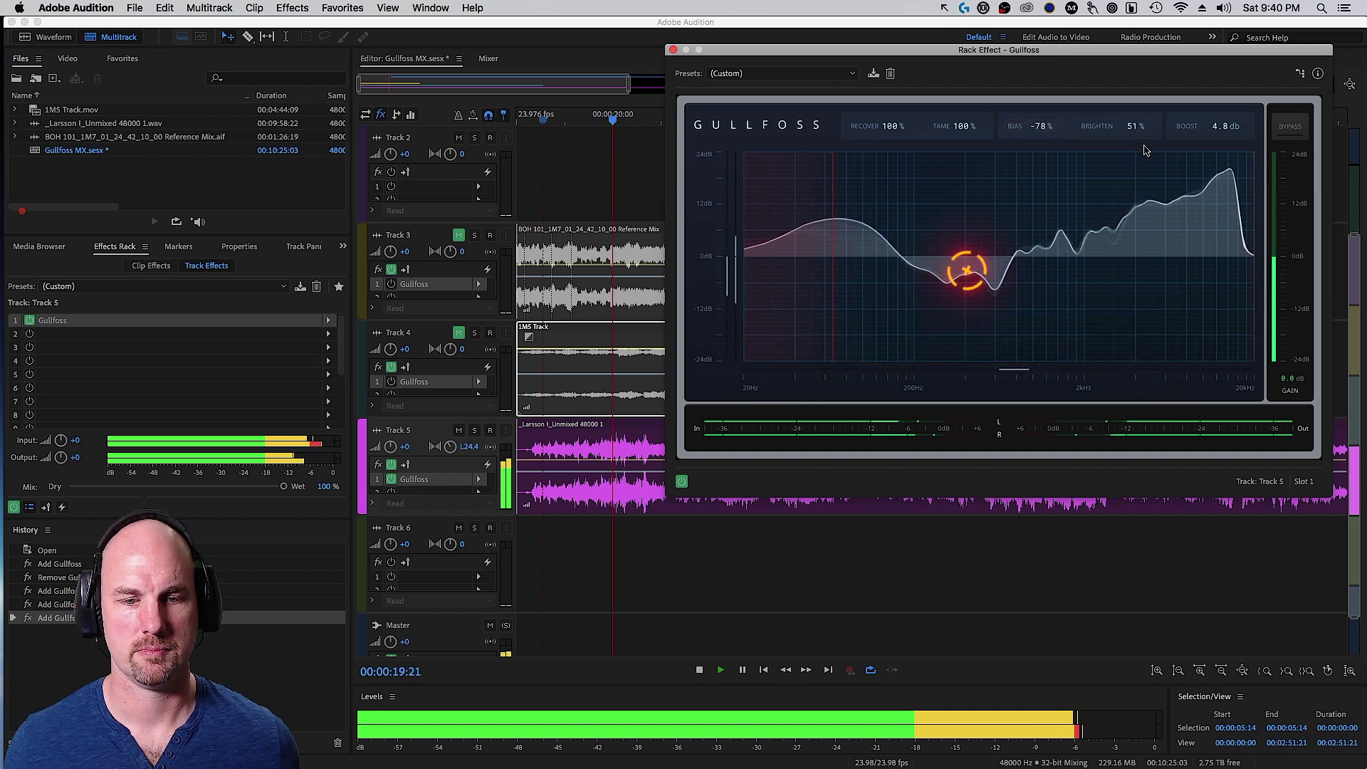
mouse_move(1137, 129)
mouse_down()
mouse_move(1137, 144)
mouse_move(1114, 139)
mouse_up()
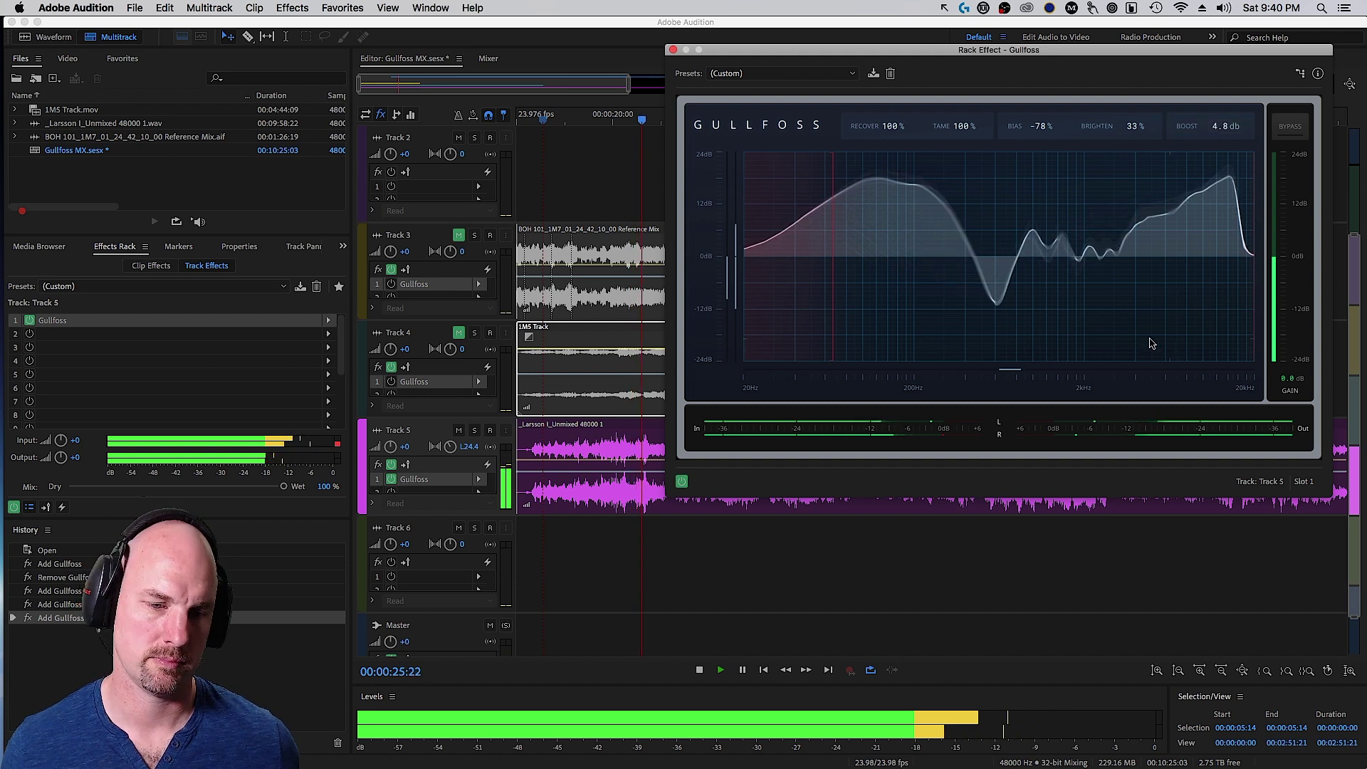
key(space)
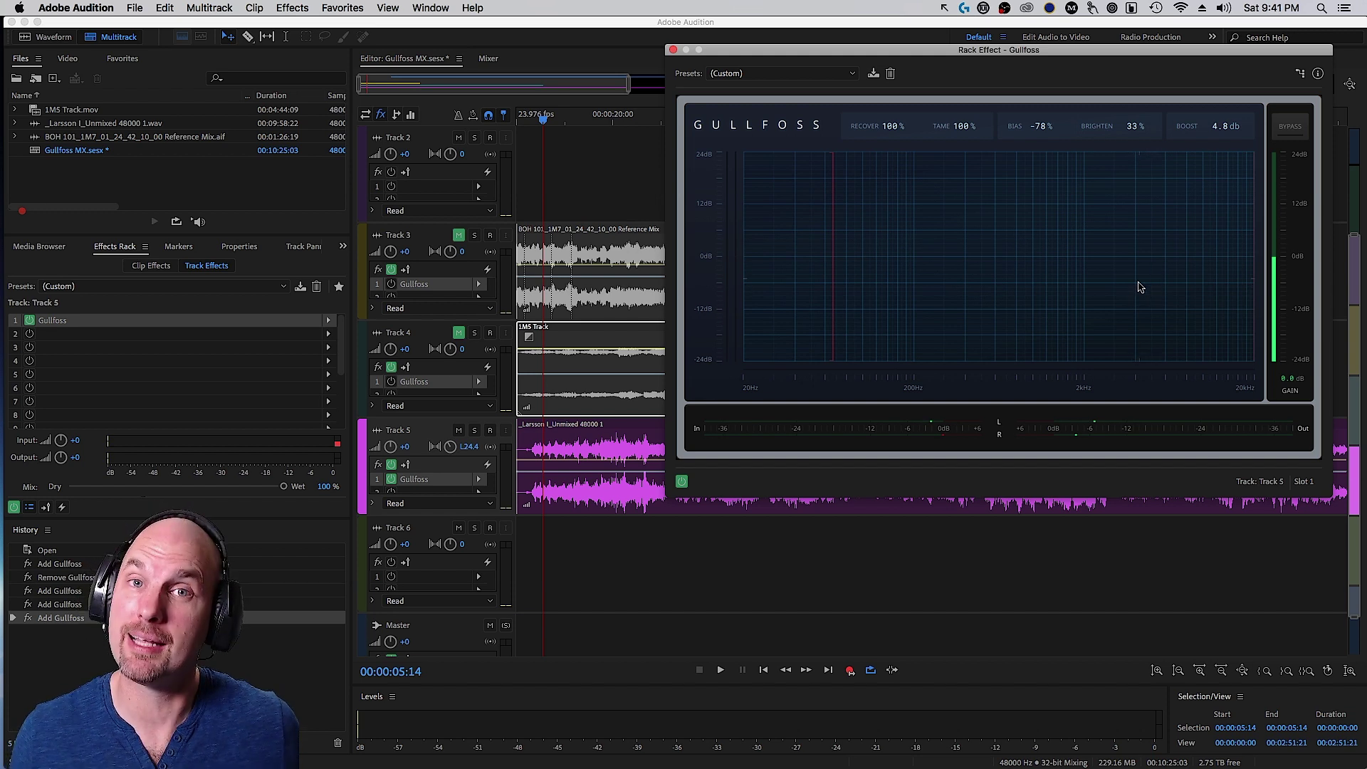
- Play Track 5 with Gullfoss bypassed, toggle the bypass repeatedly to compare with the processed sound, and stop
drag(1217, 52, 1158, 51)
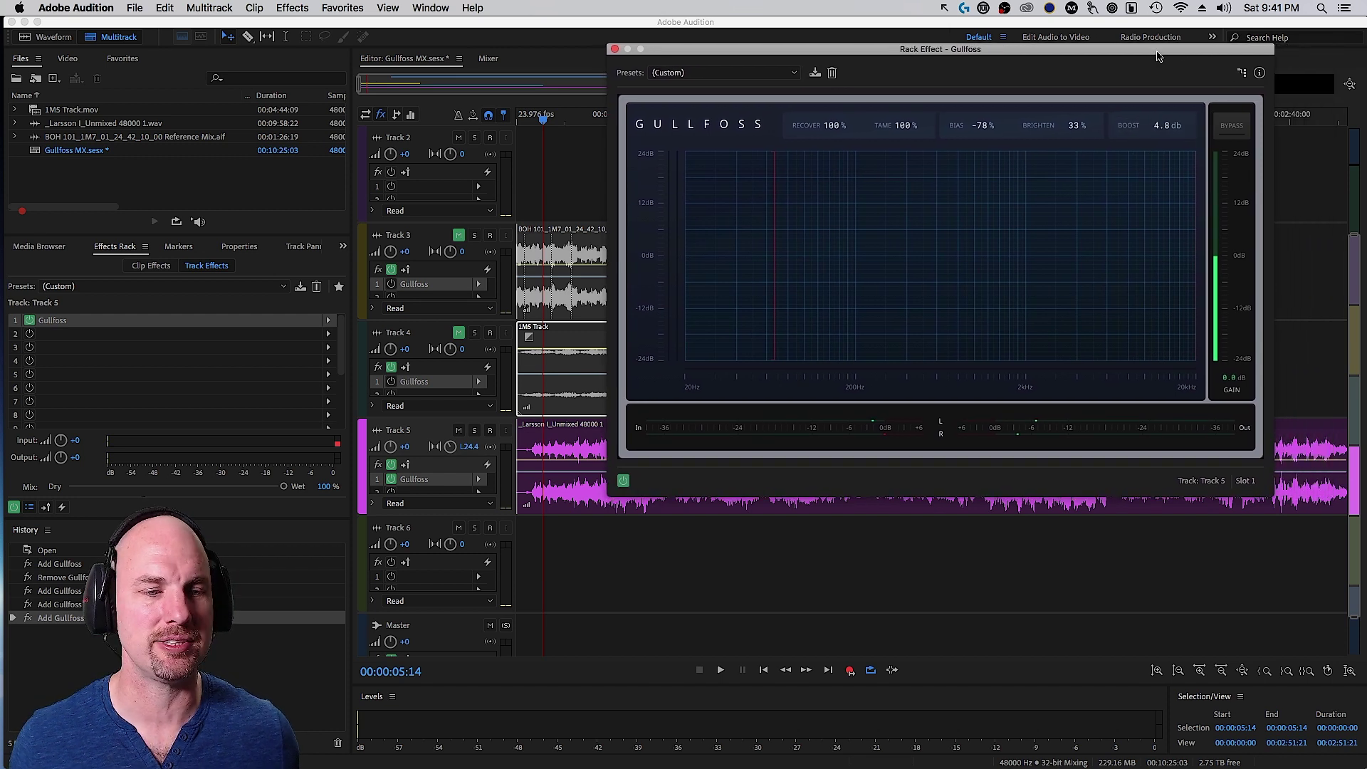
click(1232, 129)
key(space)
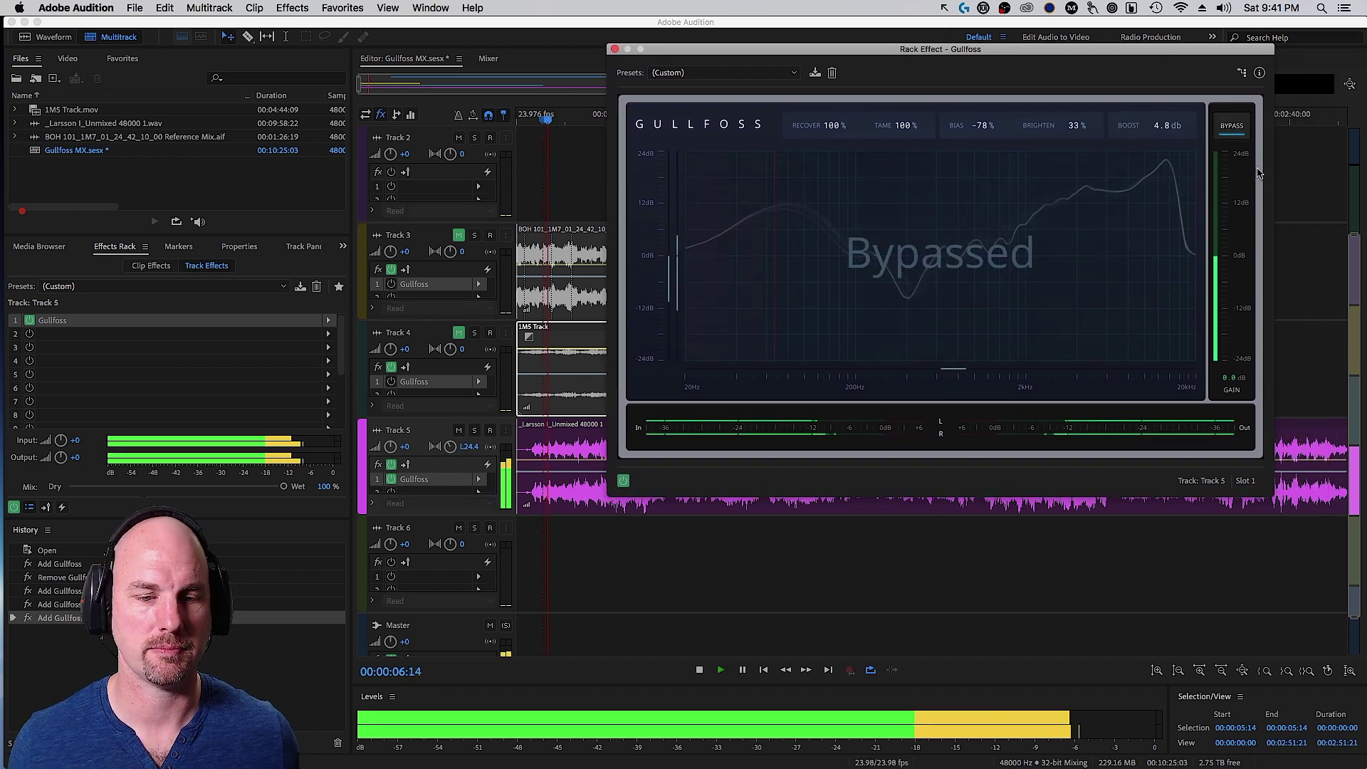
click(1236, 128)
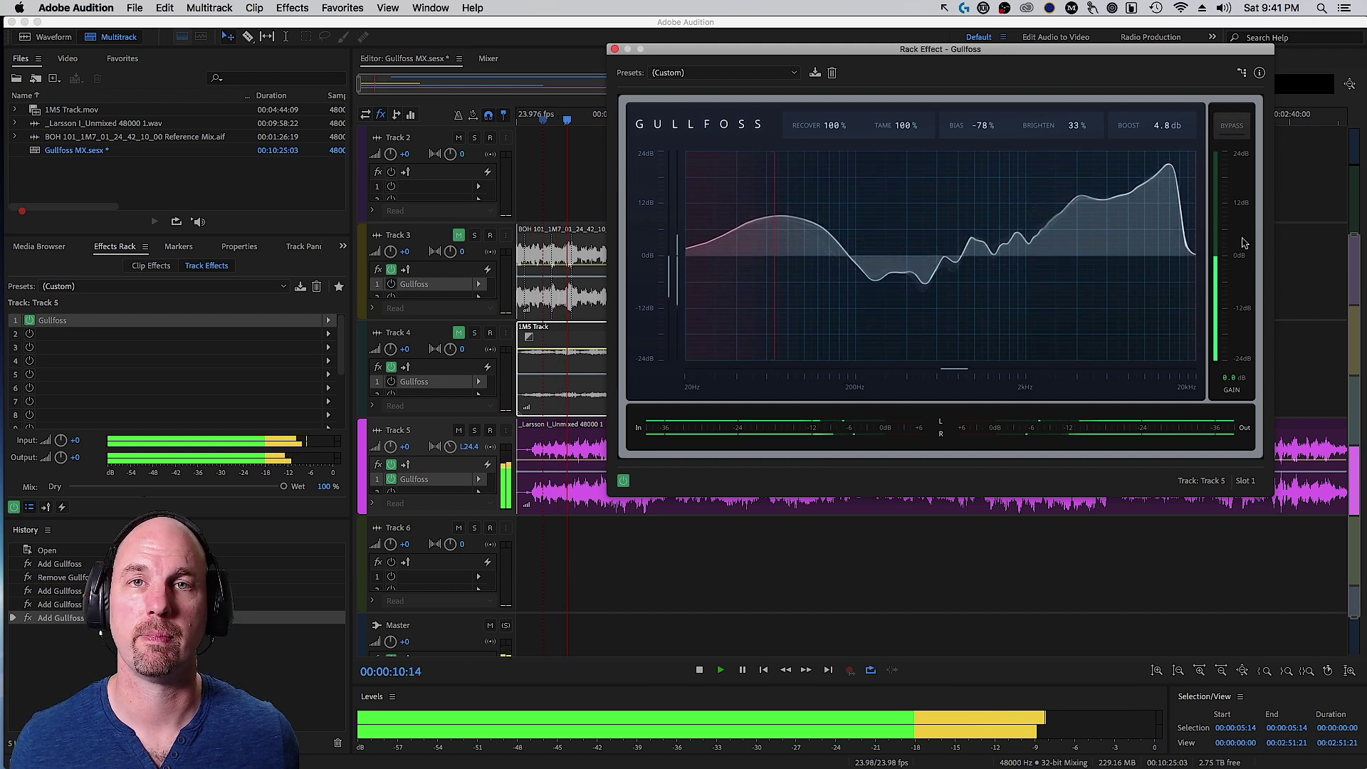
click(1232, 126)
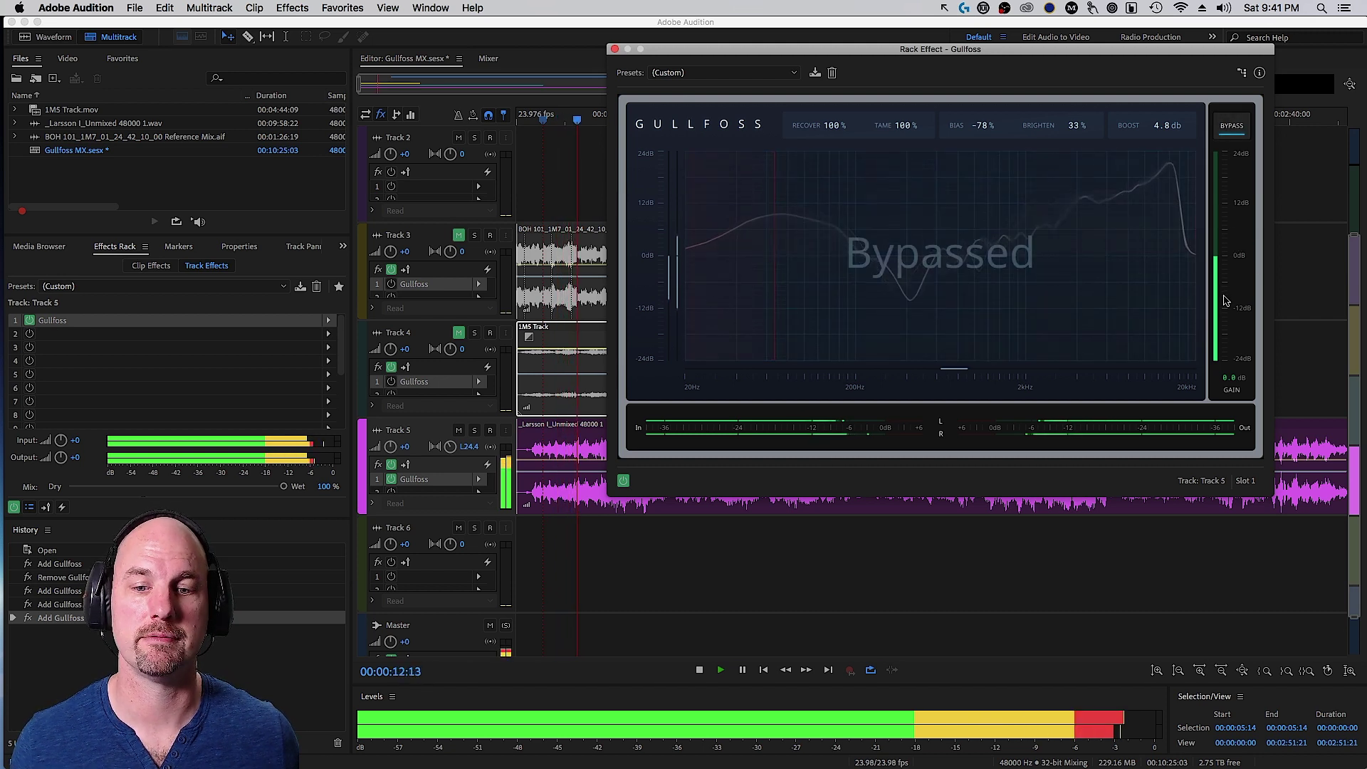
click(1233, 125)
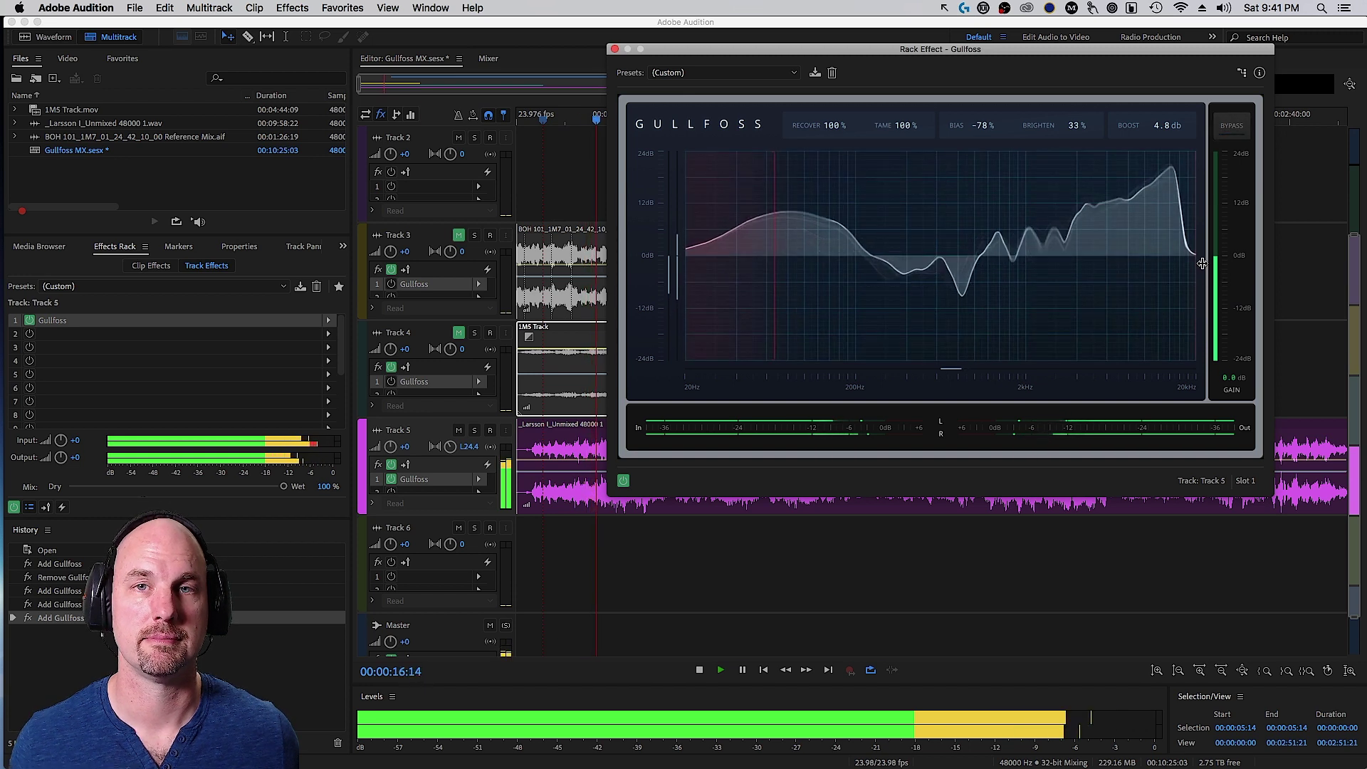
key(space)
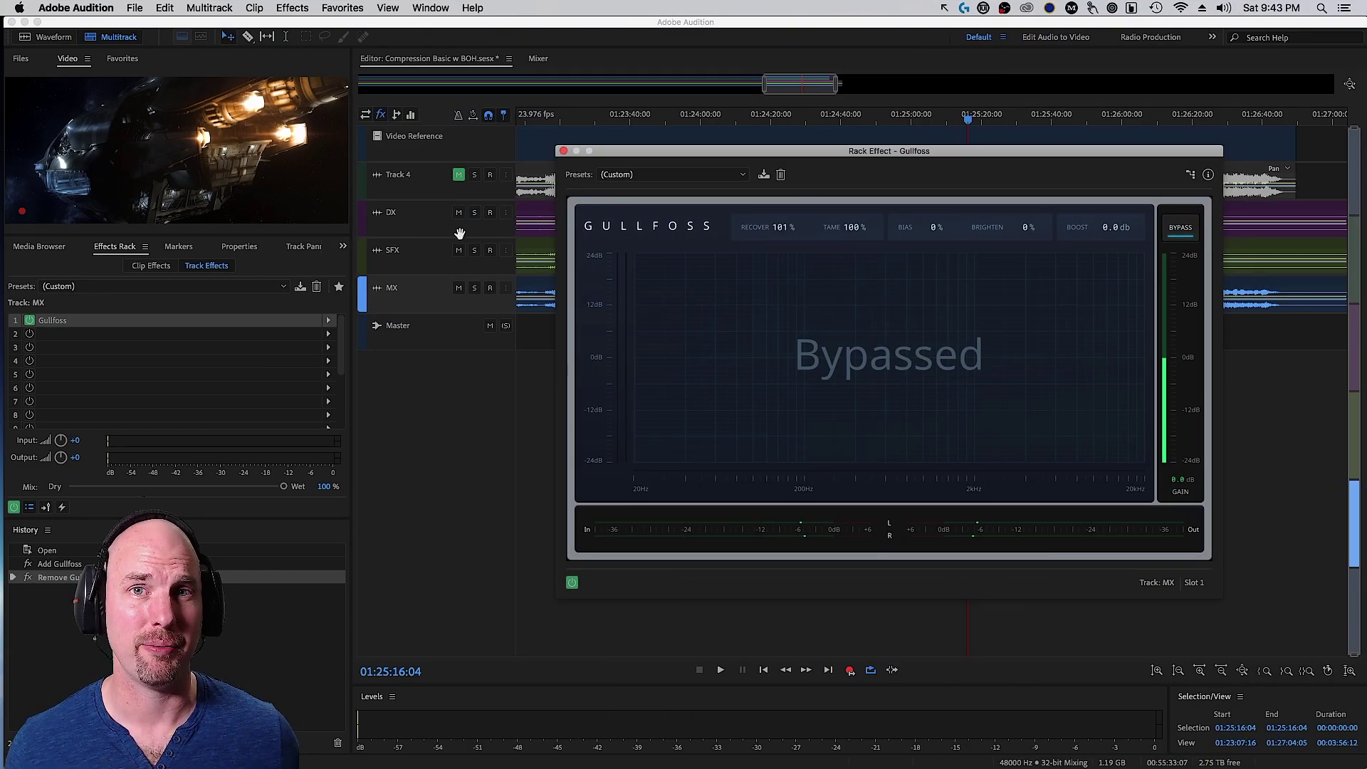
- Set Recover to 100% in the MX track's Gullfoss, play the scene with the effect bypassed, and stop
click(408, 298)
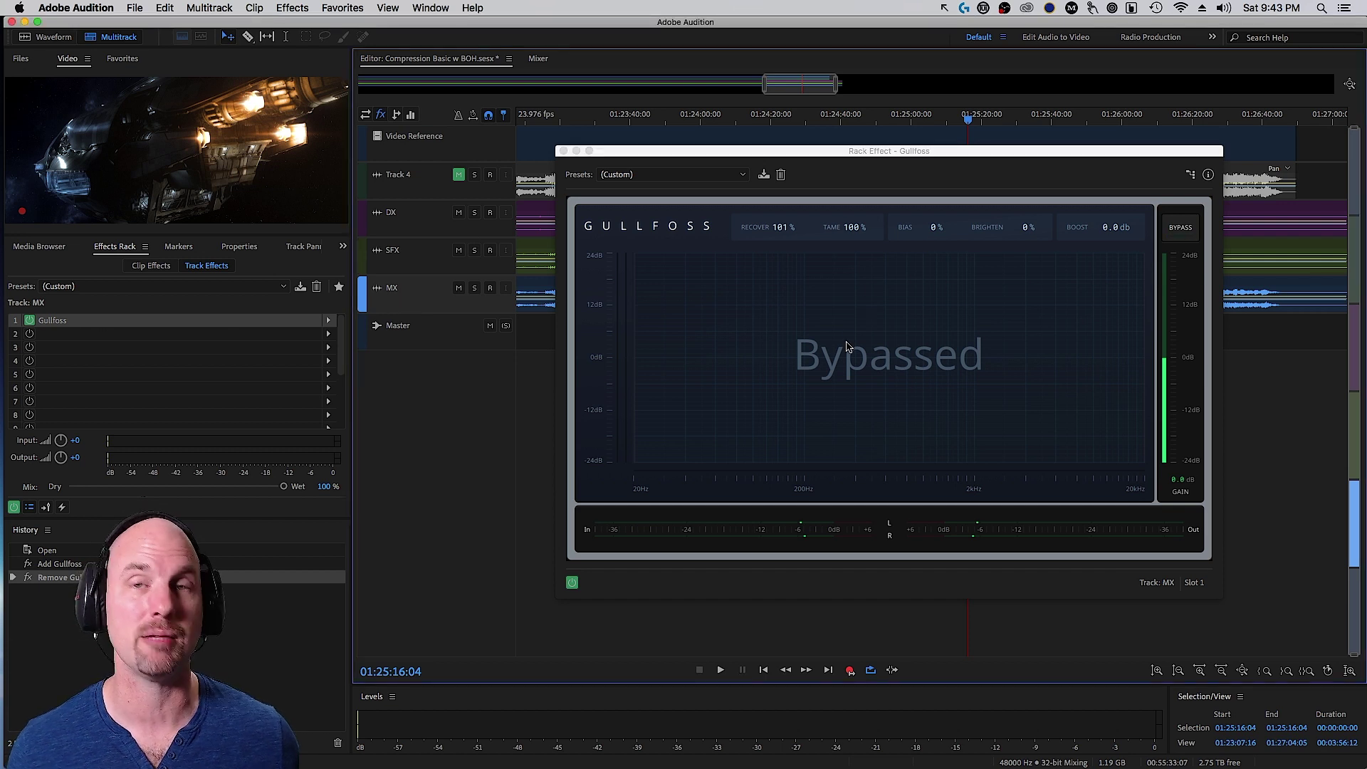
click(788, 235)
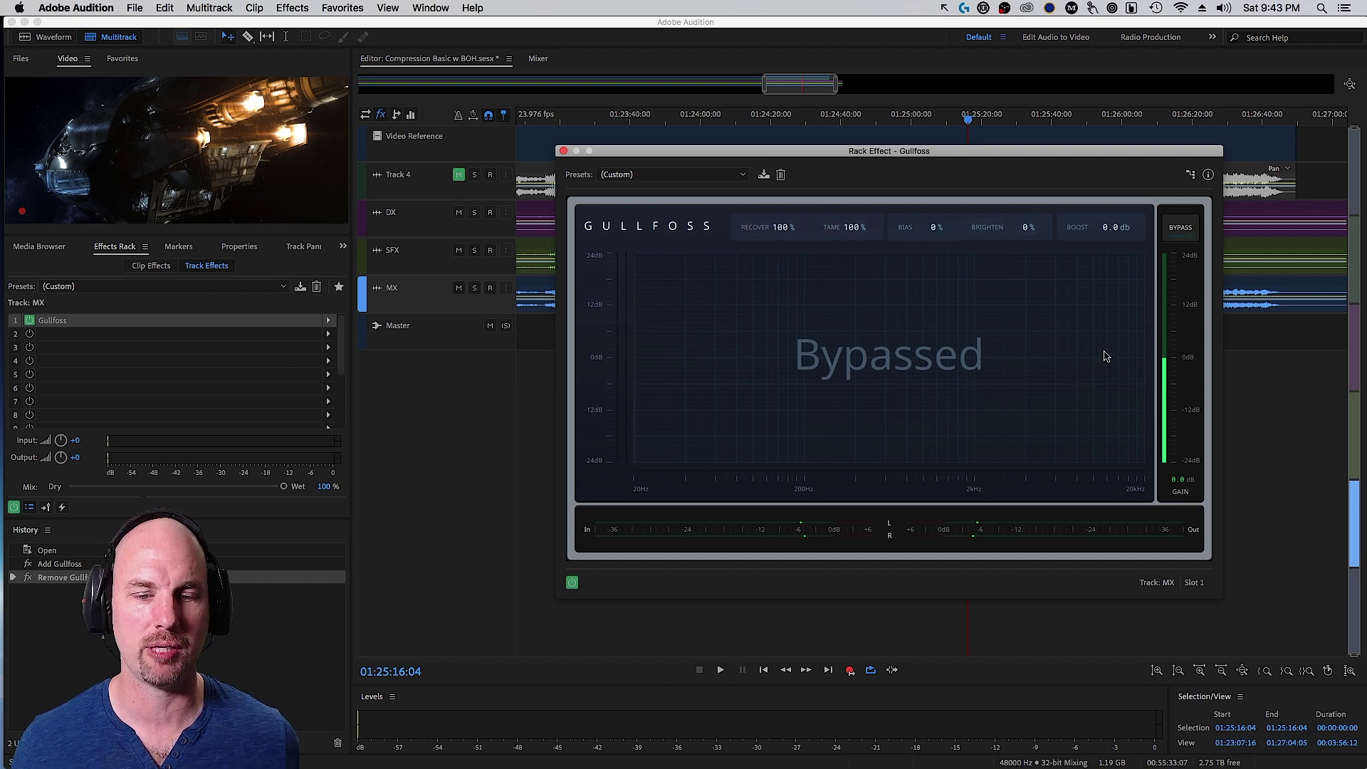
key(space)
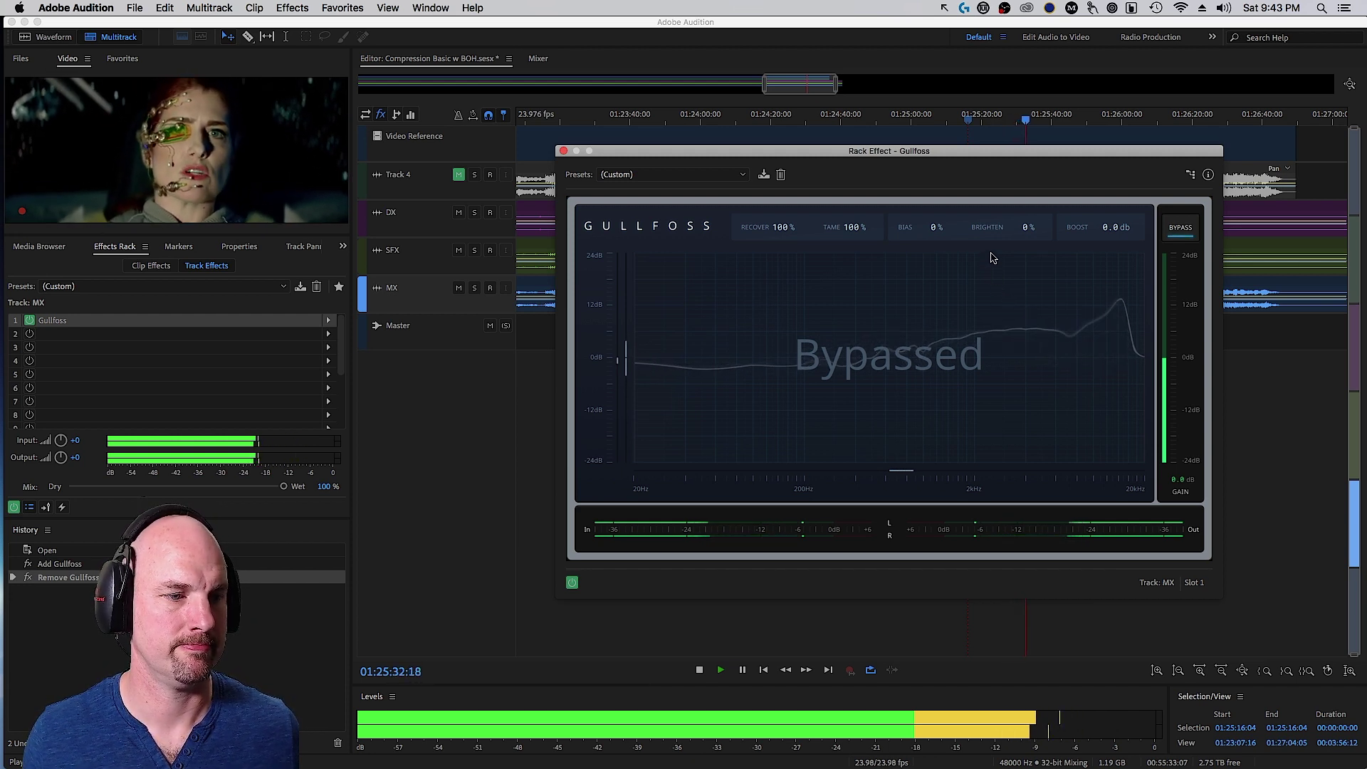
key(space)
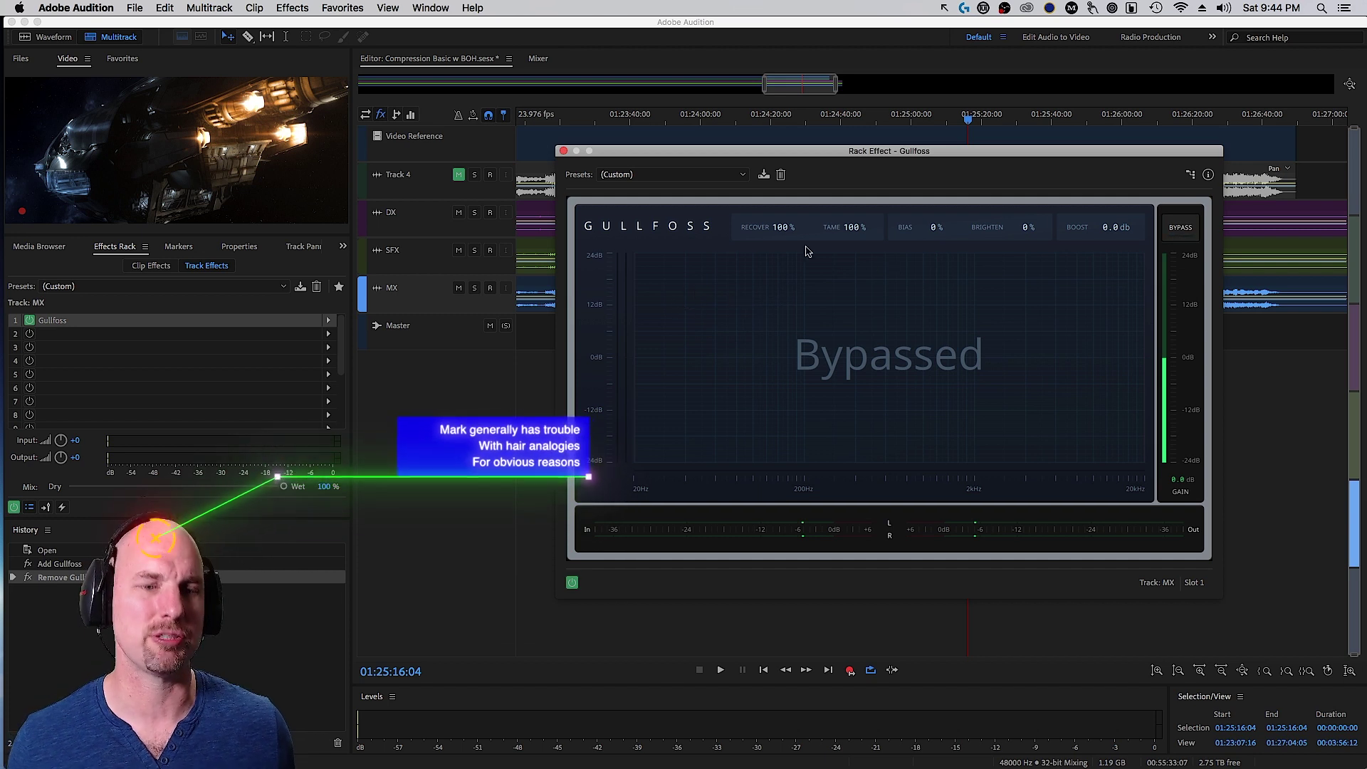
- Turn off Gullfoss's bypass on MX, play the scene with the plugin window moved clear of the tracks, and stop
click(1180, 227)
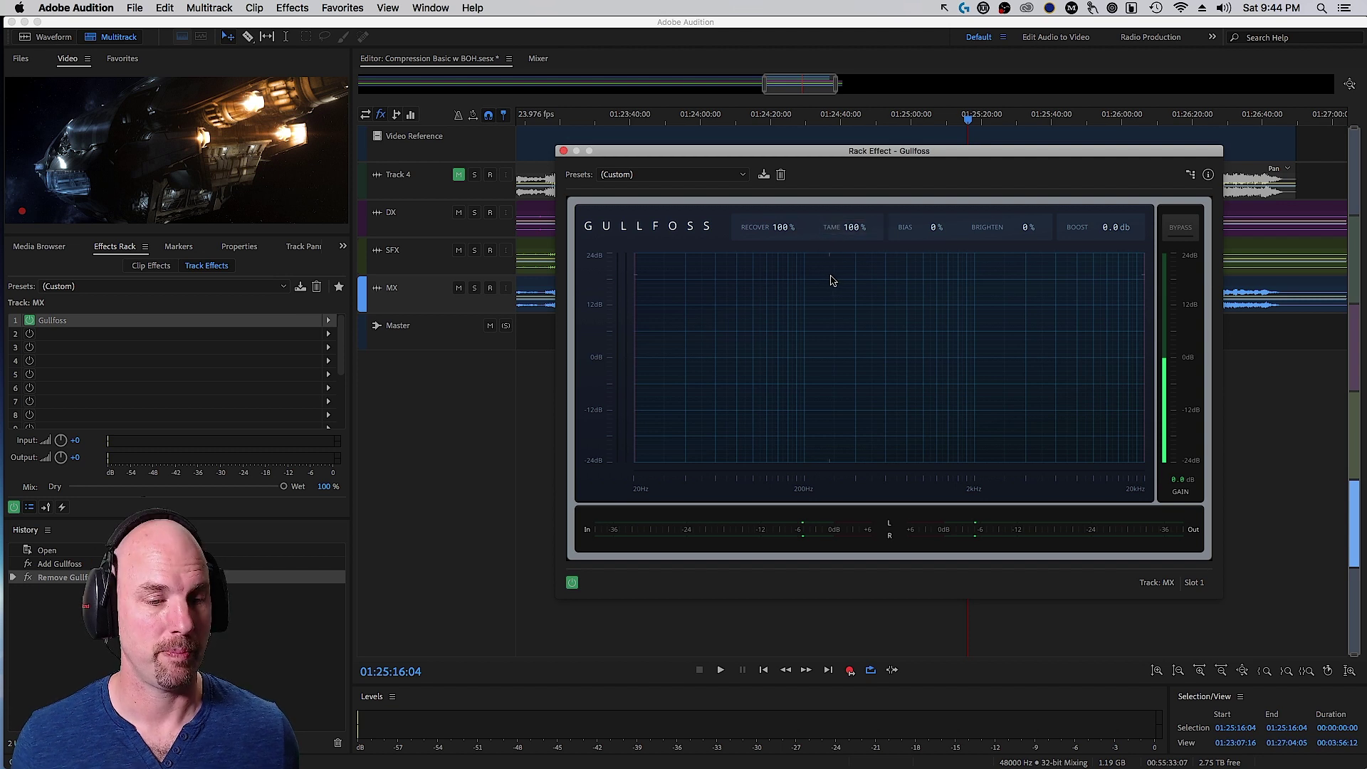
key(space)
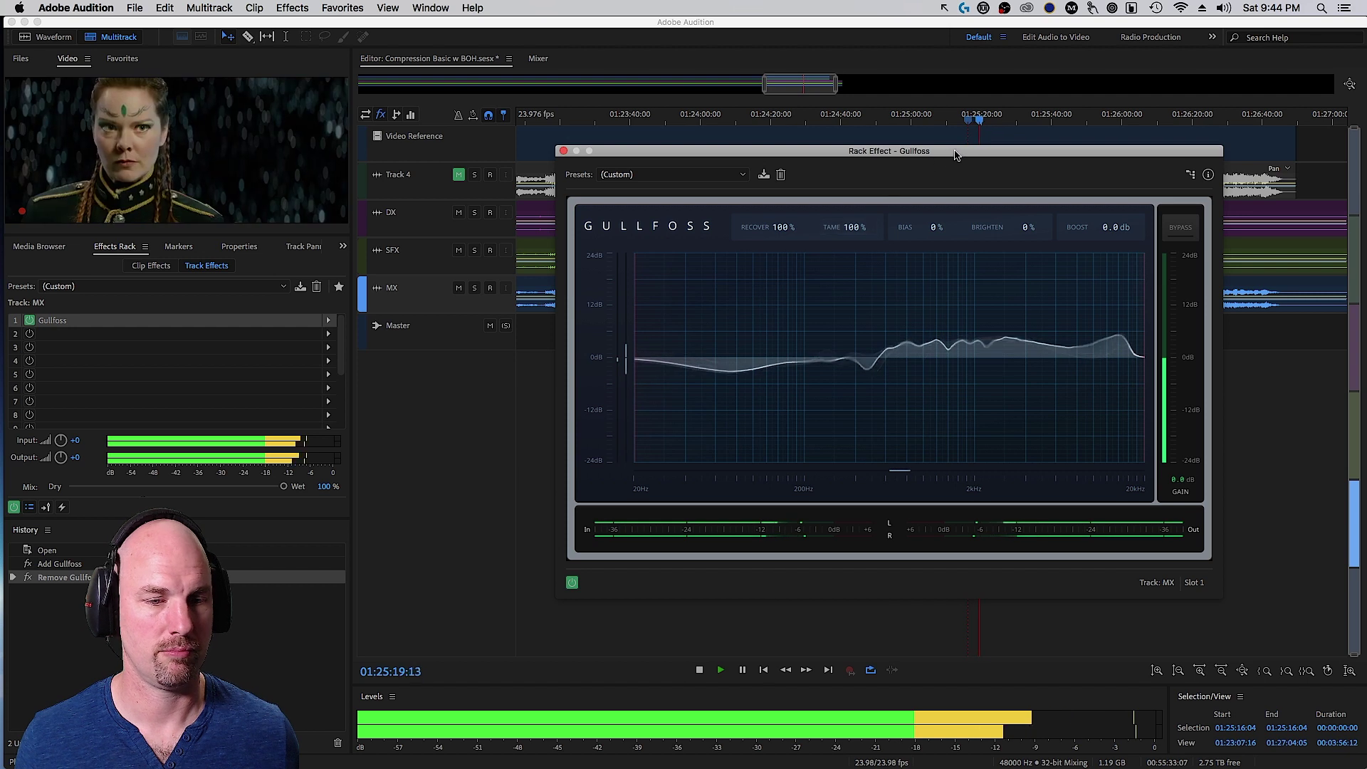
drag(960, 154, 1016, 325)
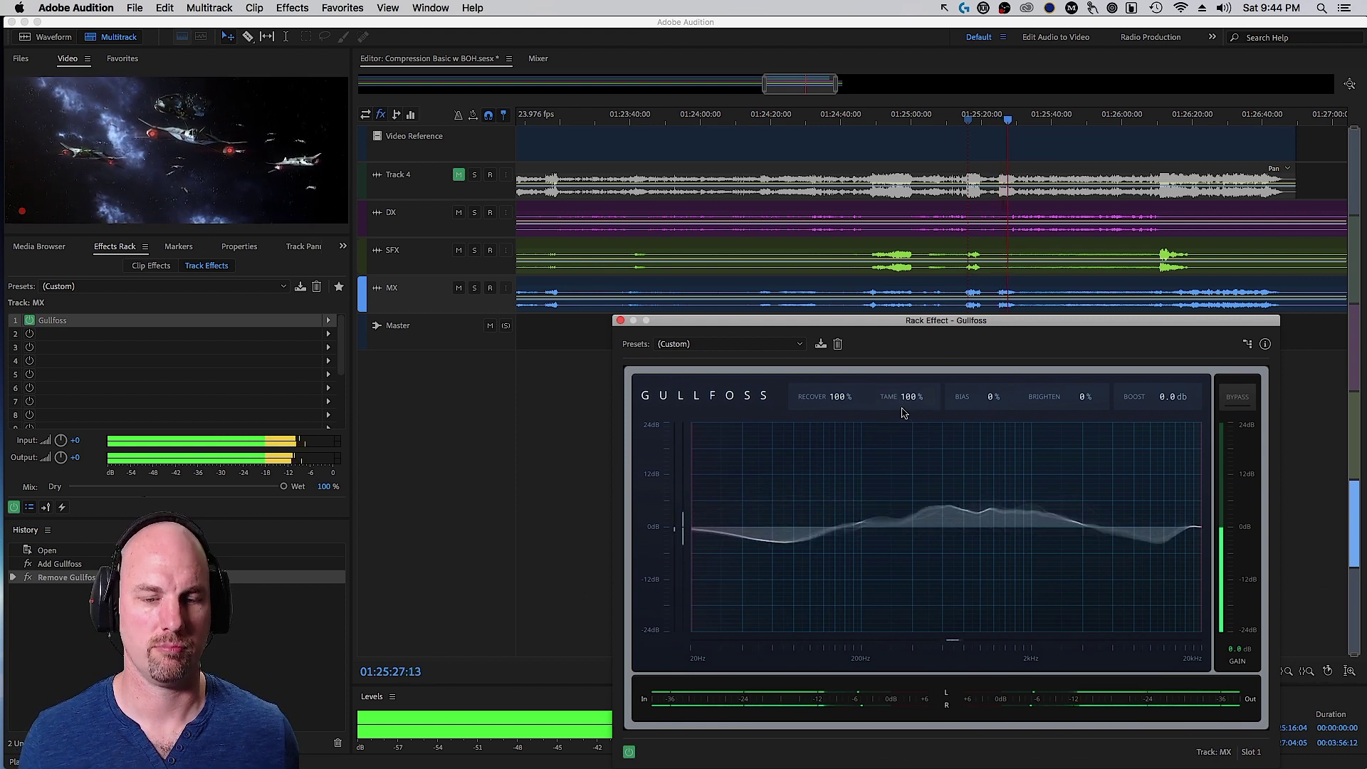
key(space)
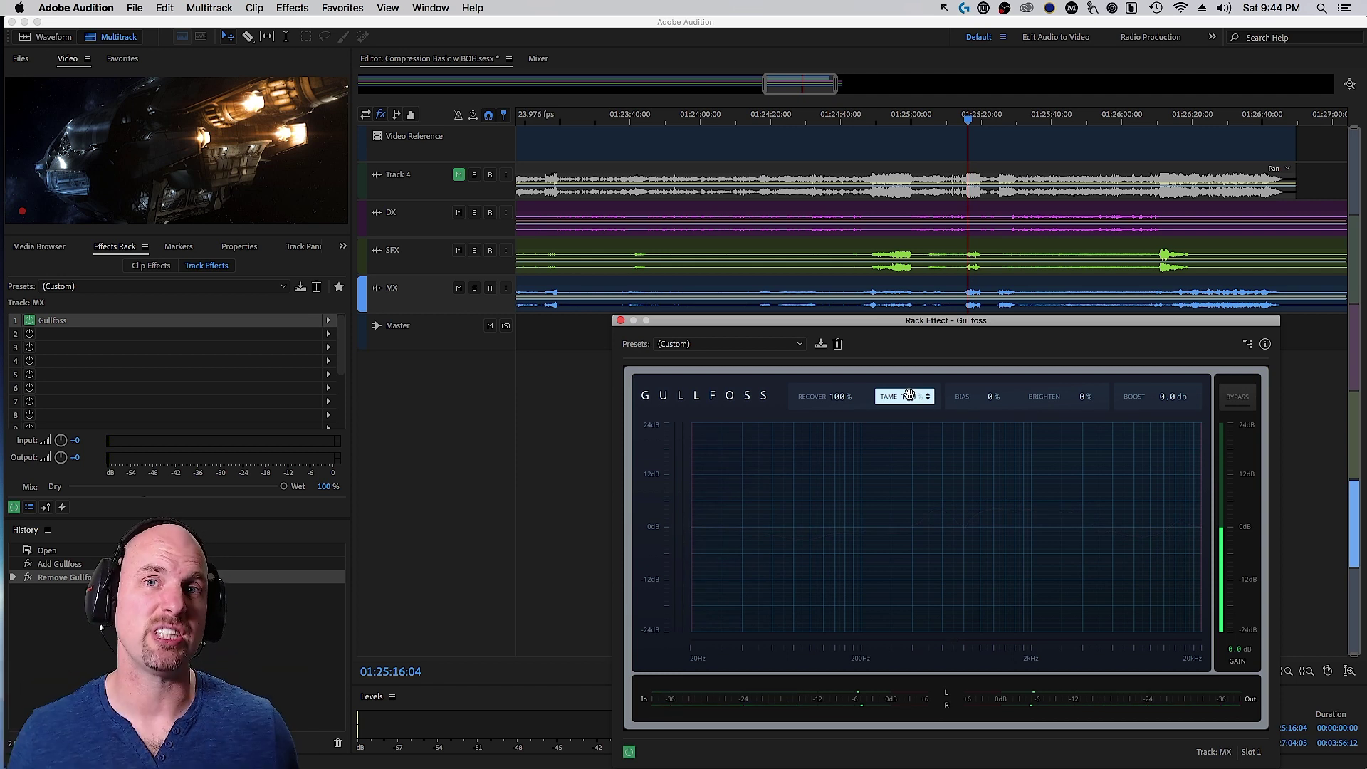
- Solo the MX track and play the scene with the Gullfoss controls in view
click(476, 289)
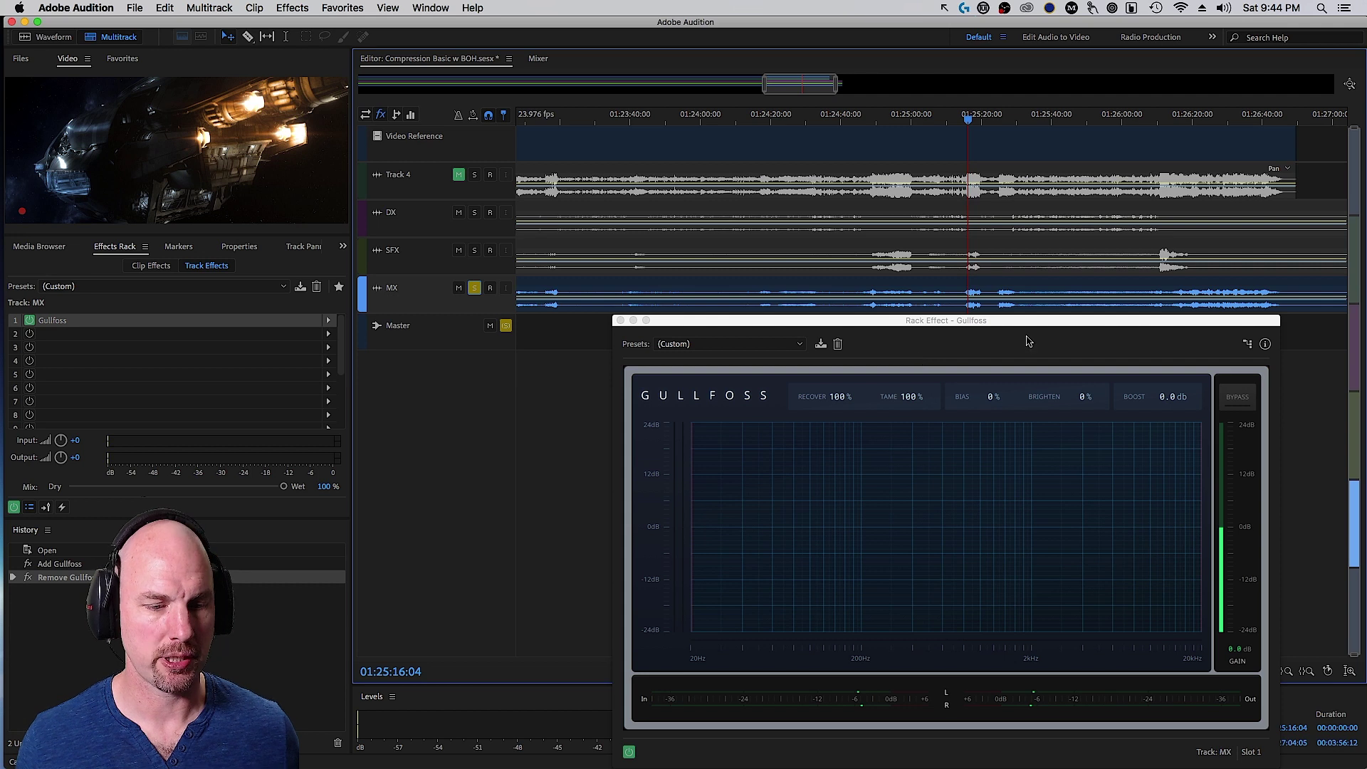
drag(1026, 322, 810, 184)
key(space)
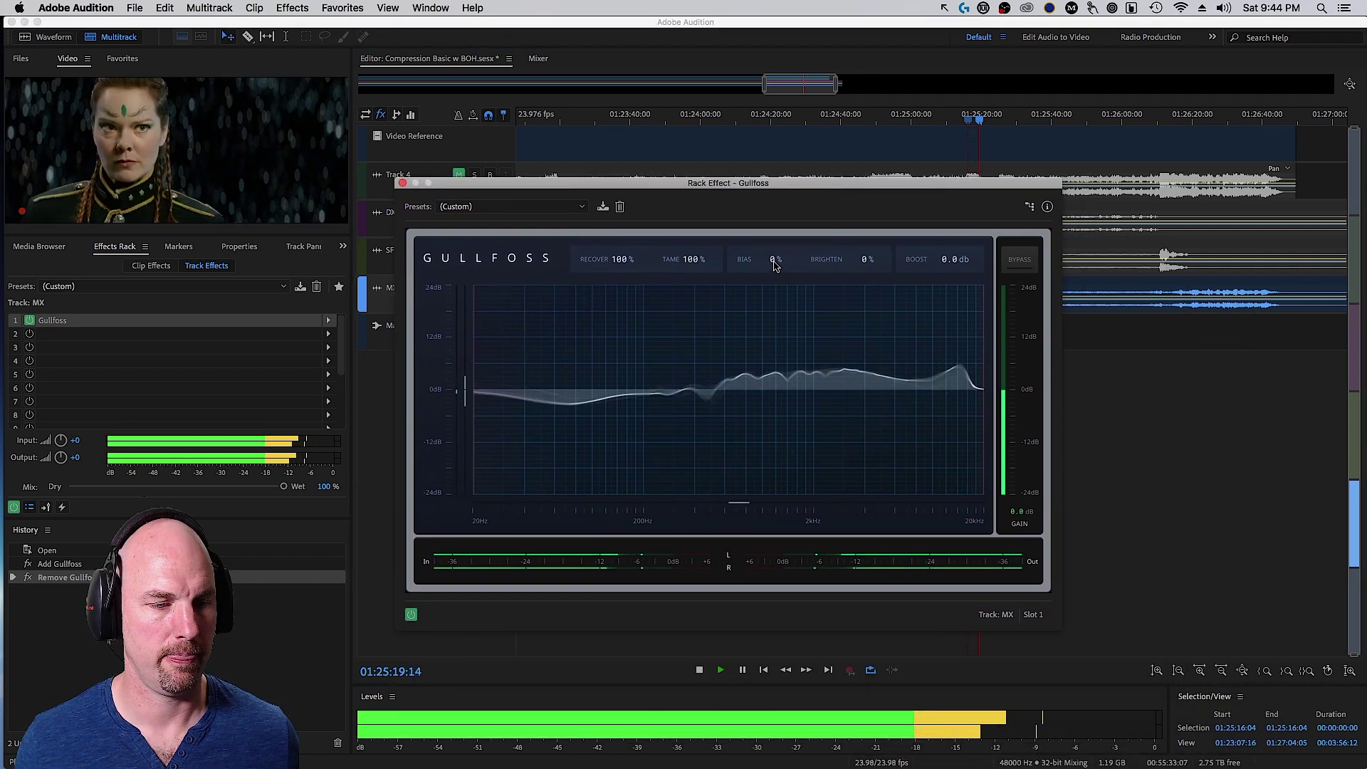
- During MX playback, lower Bias to -98%, raise it to 82%, settle it at 58%, and stop playback
drag(775, 265, 775, 332)
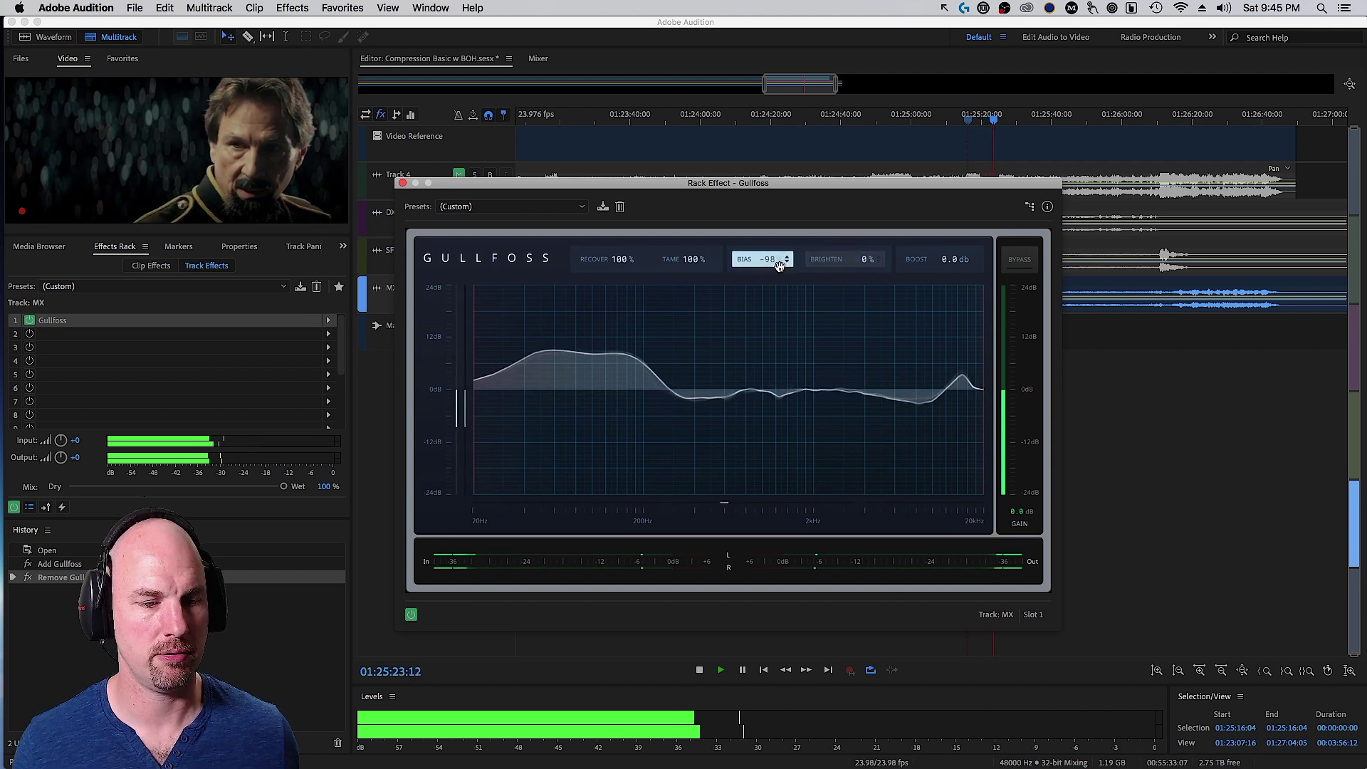
drag(779, 266, 780, 137)
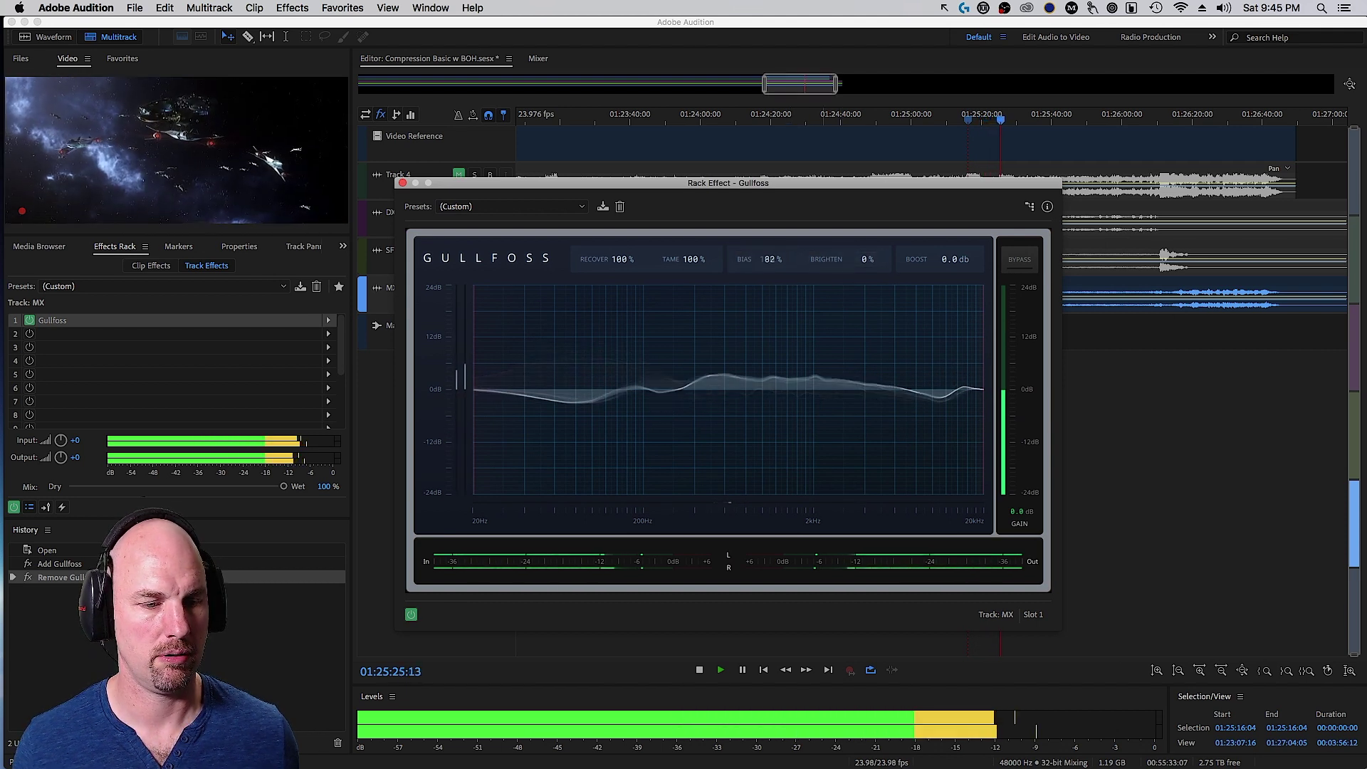
drag(780, 193, 770, 261)
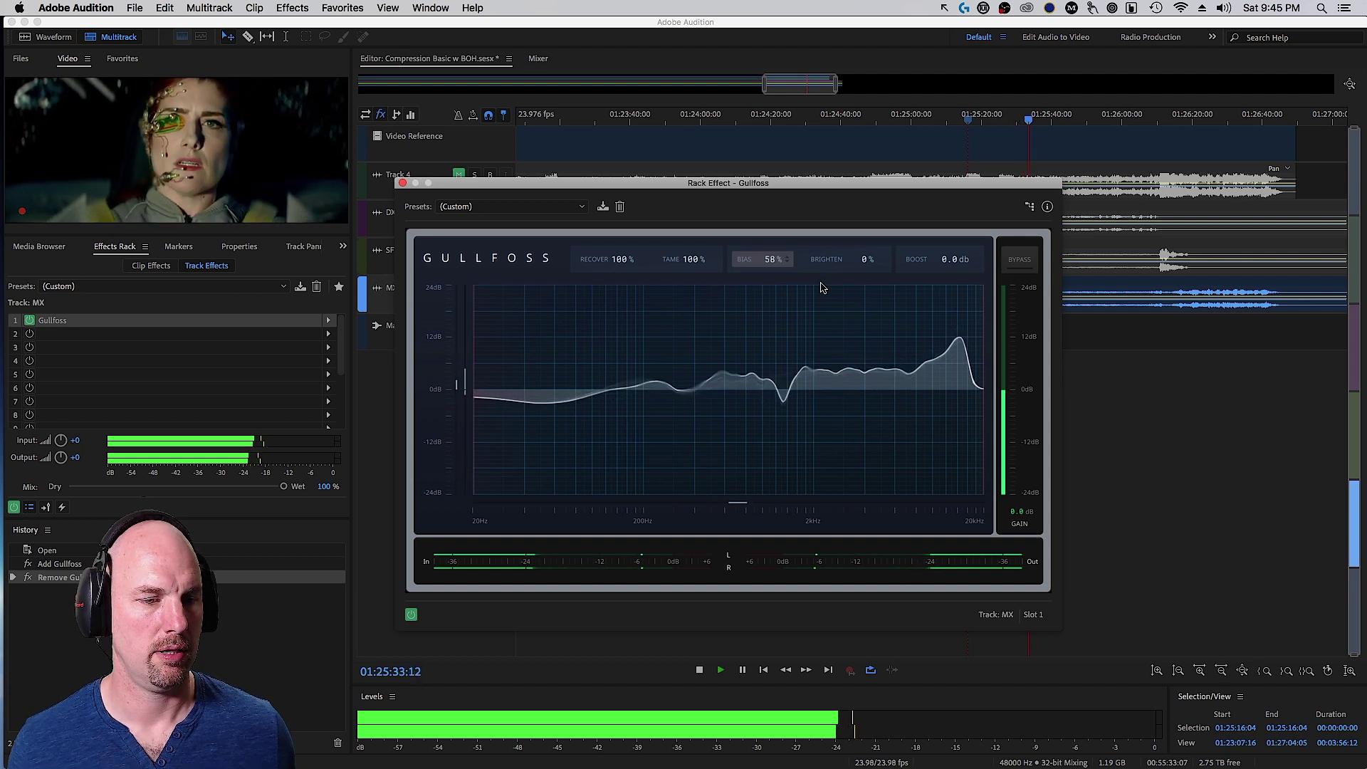
key(space)
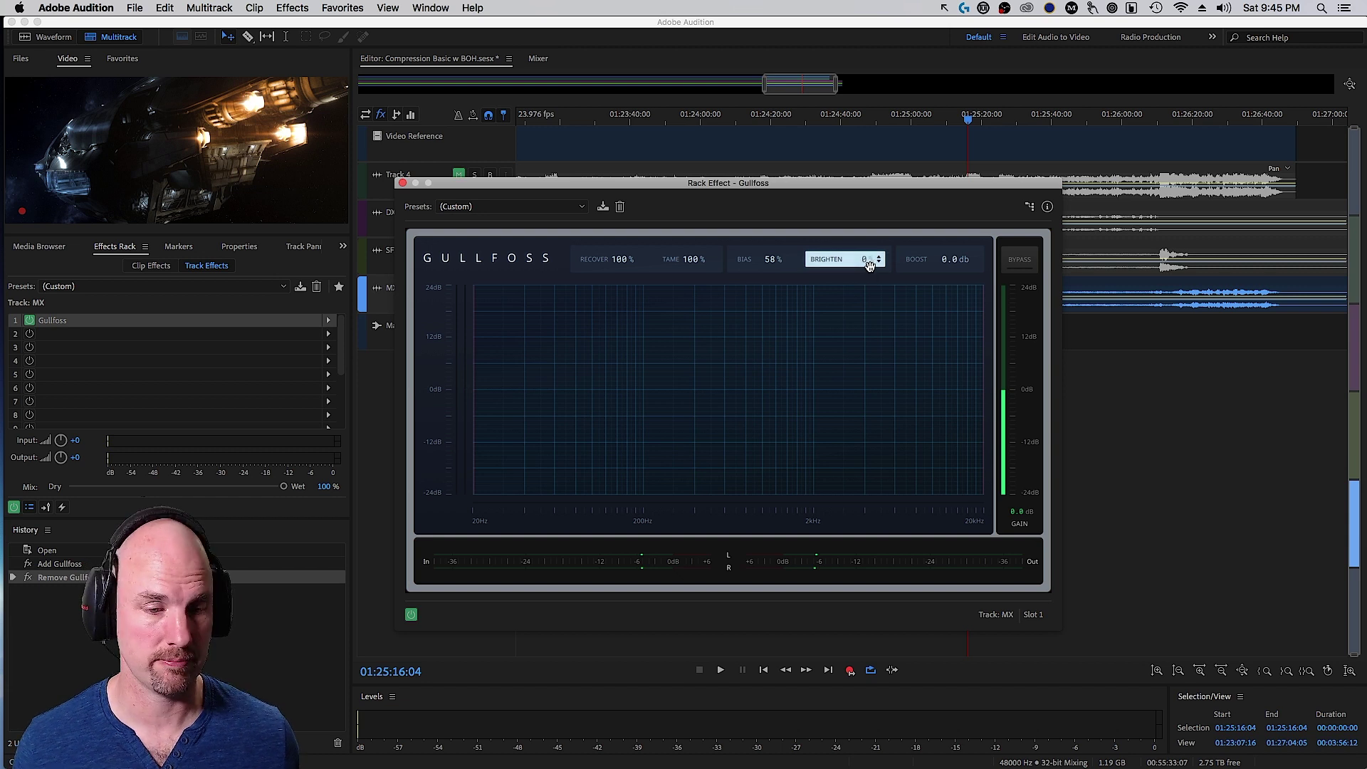
- Replay the MX passage, lower Brighten to -24%, and bring it back up to -12%
key(space)
mouse_move(870, 265)
mouse_down()
mouse_move(870, 218)
mouse_move(870, 299)
mouse_move(871, 239)
mouse_move(870, 282)
mouse_up()
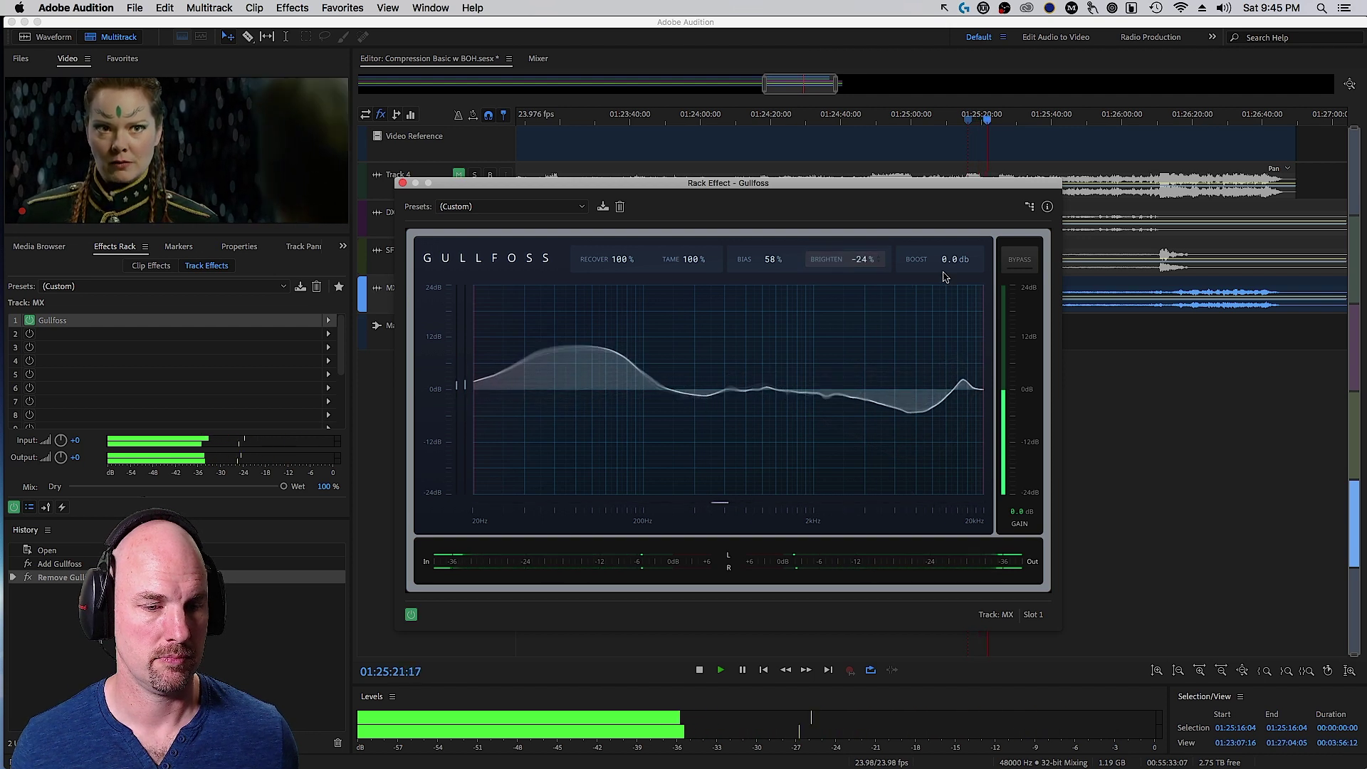
click(948, 261)
key(Escape)
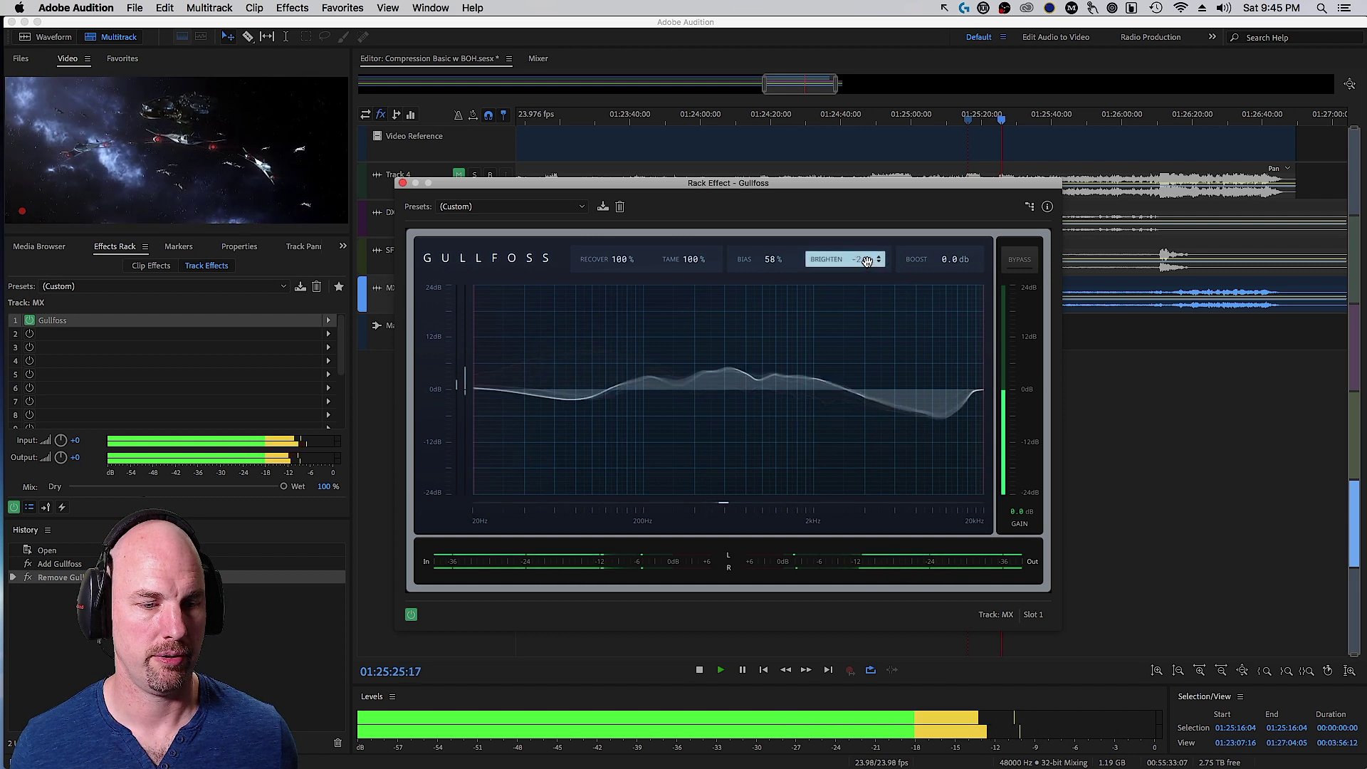
drag(870, 261, 870, 246)
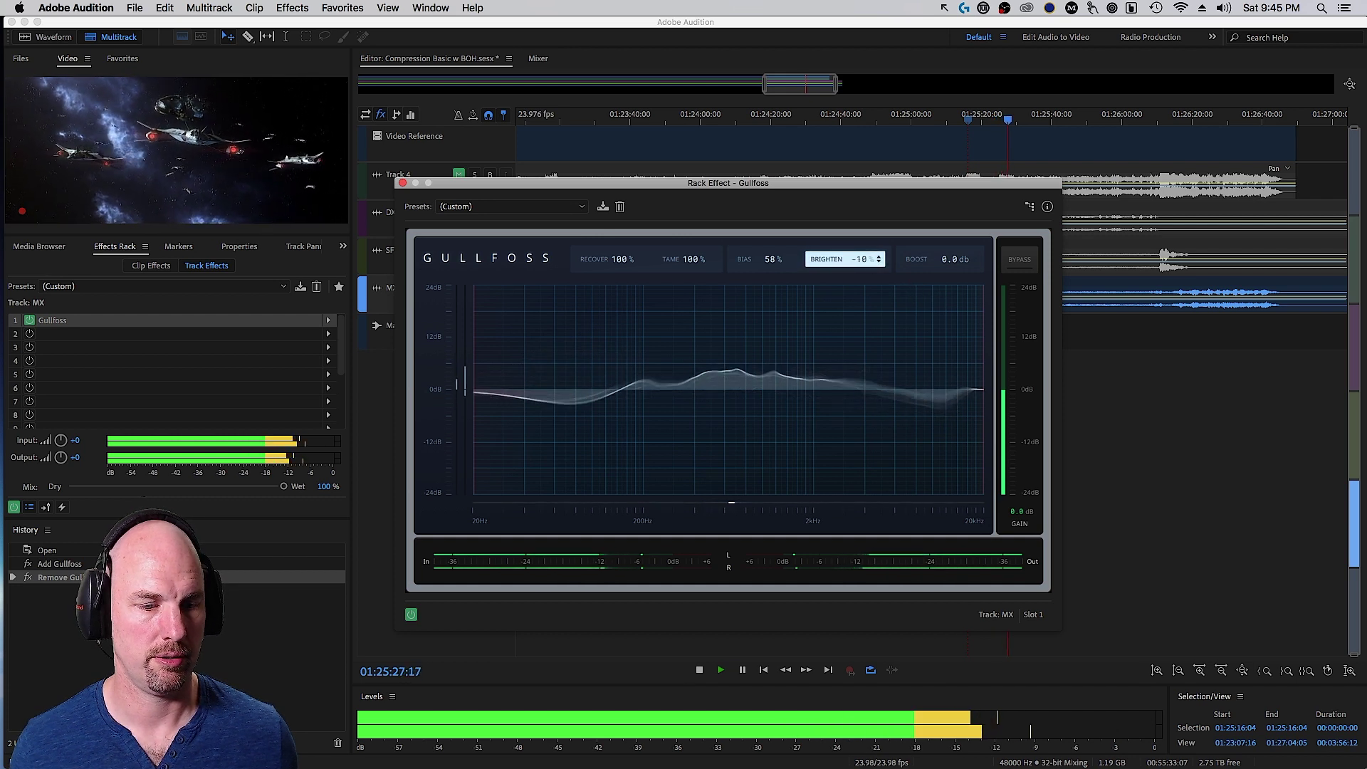
- During MX playback, raise Boost to 15.8 dB, lower it to -5.6 dB, and stop playback
click(956, 260)
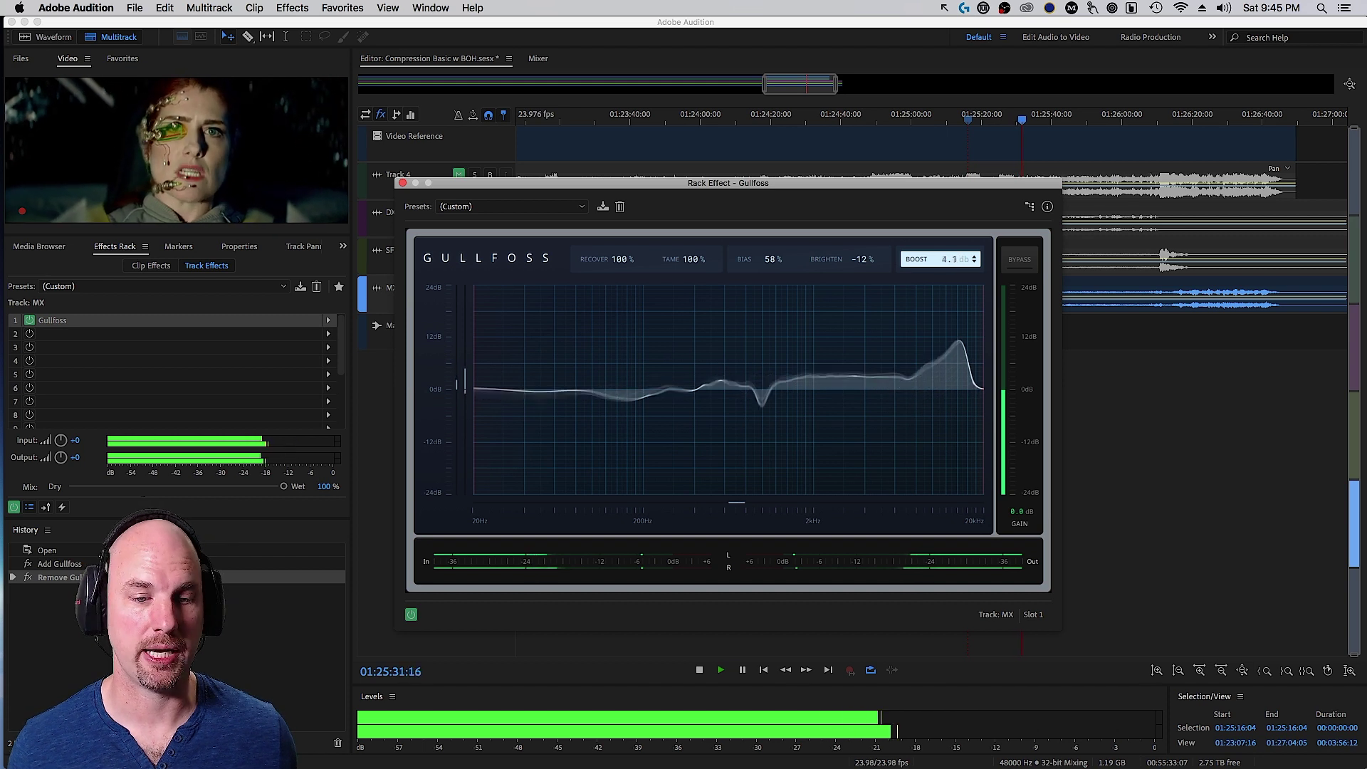
drag(956, 260, 956, 243)
click(955, 262)
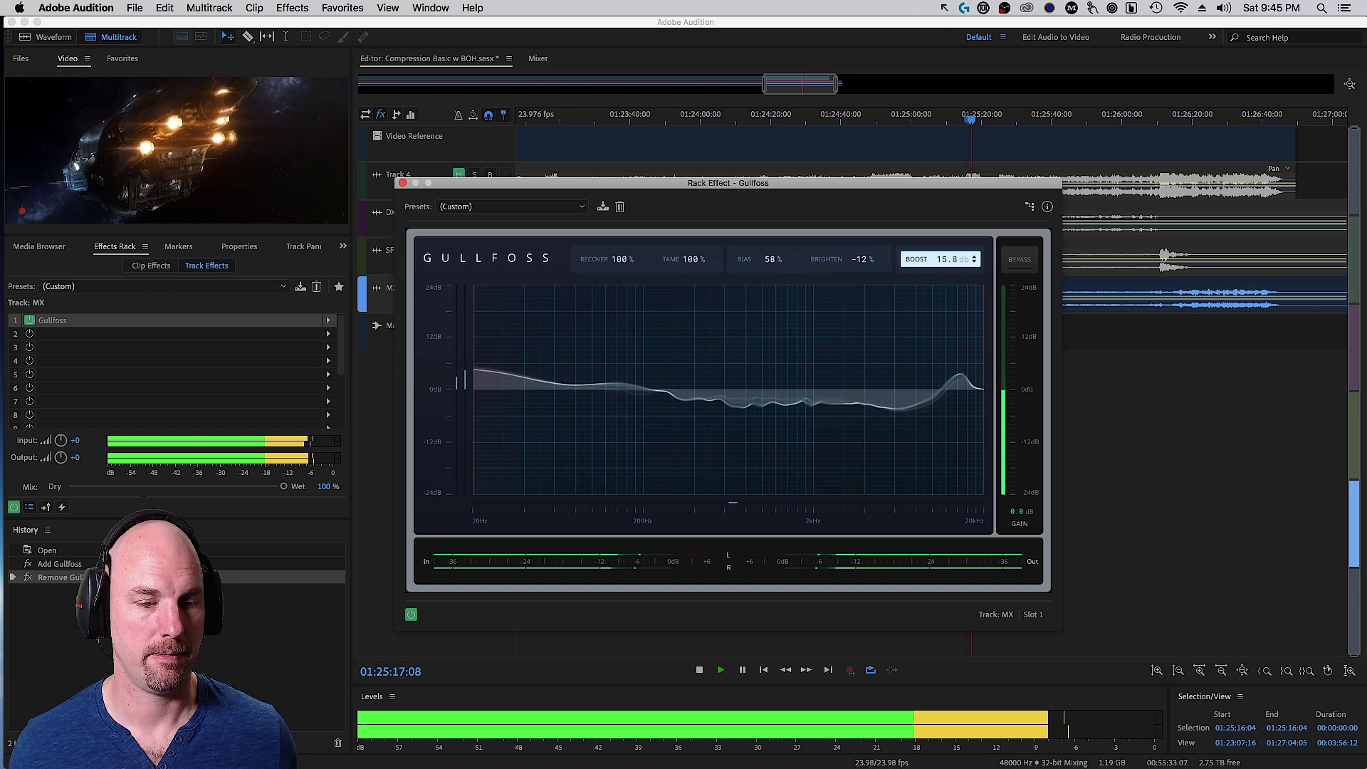
drag(955, 261, 909, 420)
key(space)
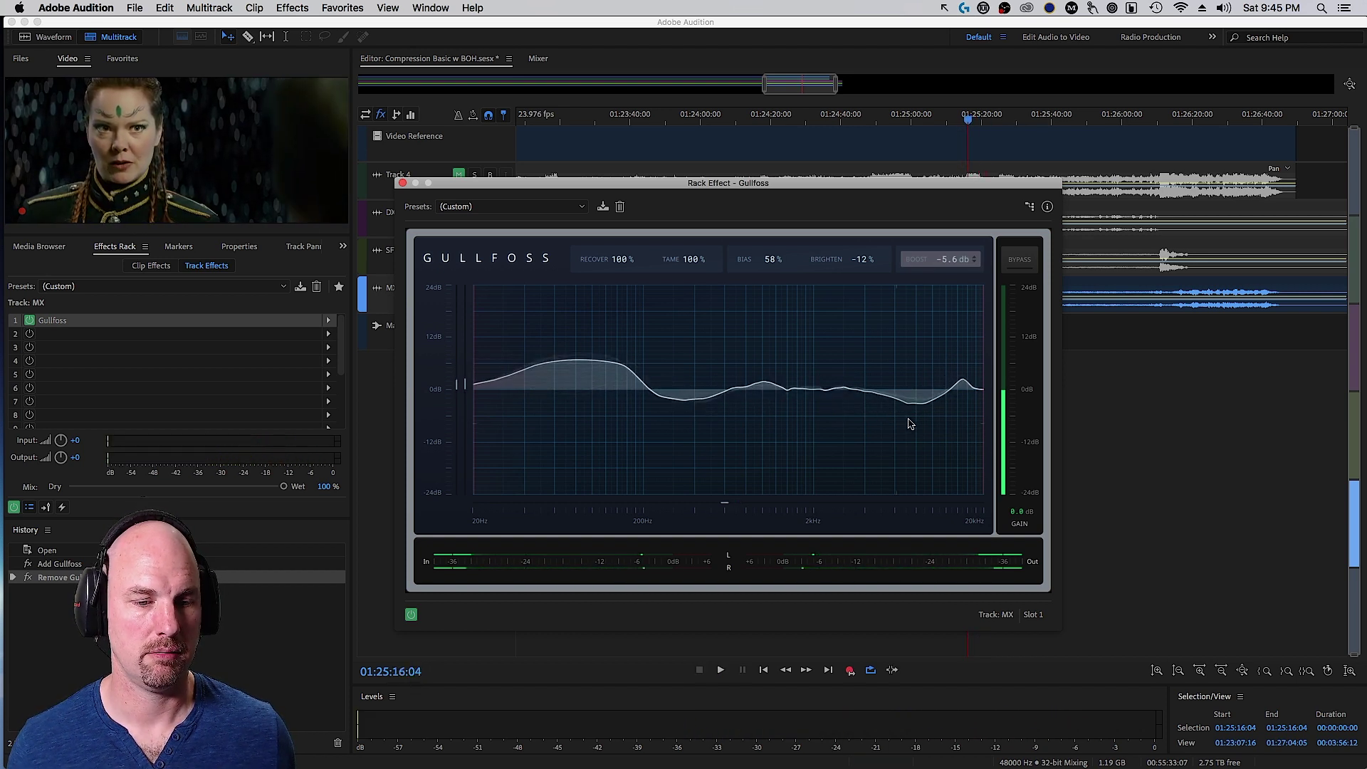
- Replay the MX passage, settle Boost at -5.3 dB, raise Bias to 88%, and stop playback
click(955, 260)
key(space)
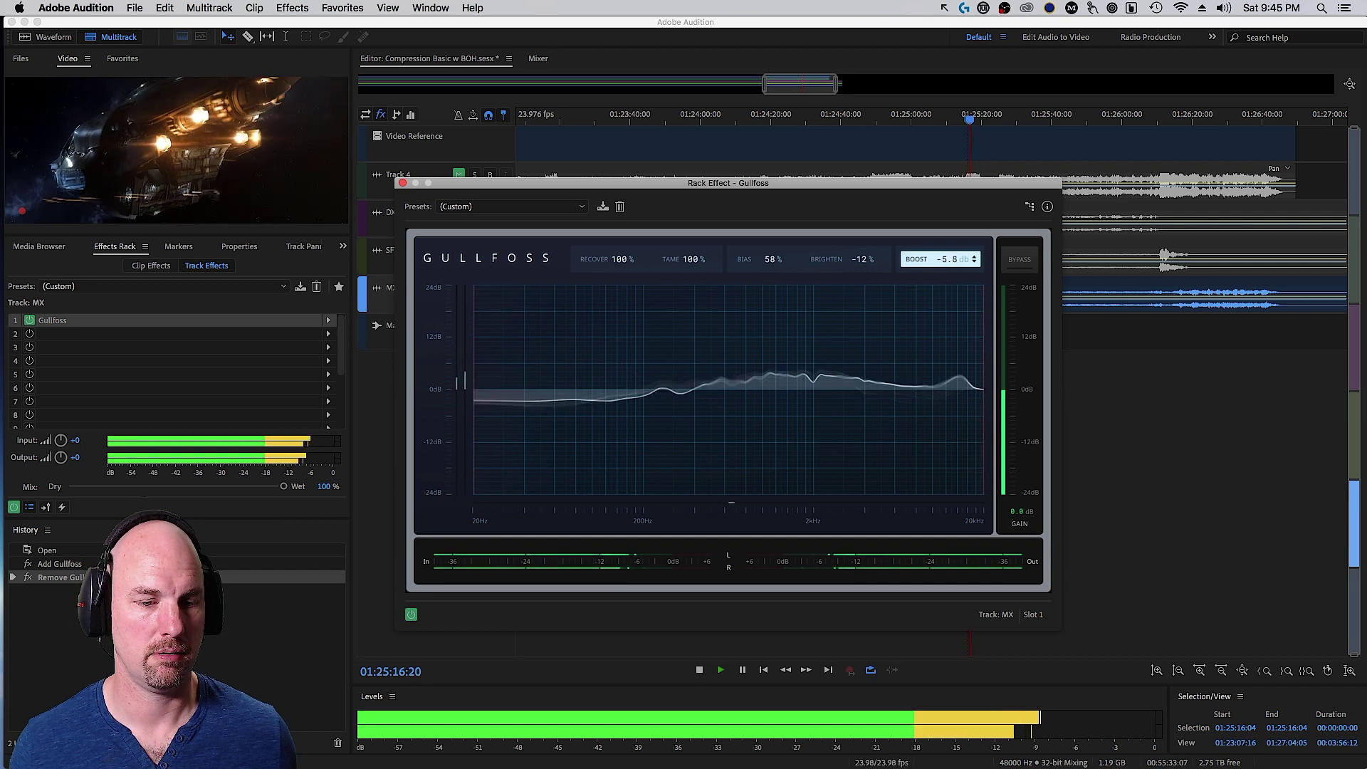
drag(955, 260, 955, 257)
drag(762, 261, 763, 254)
key(space)
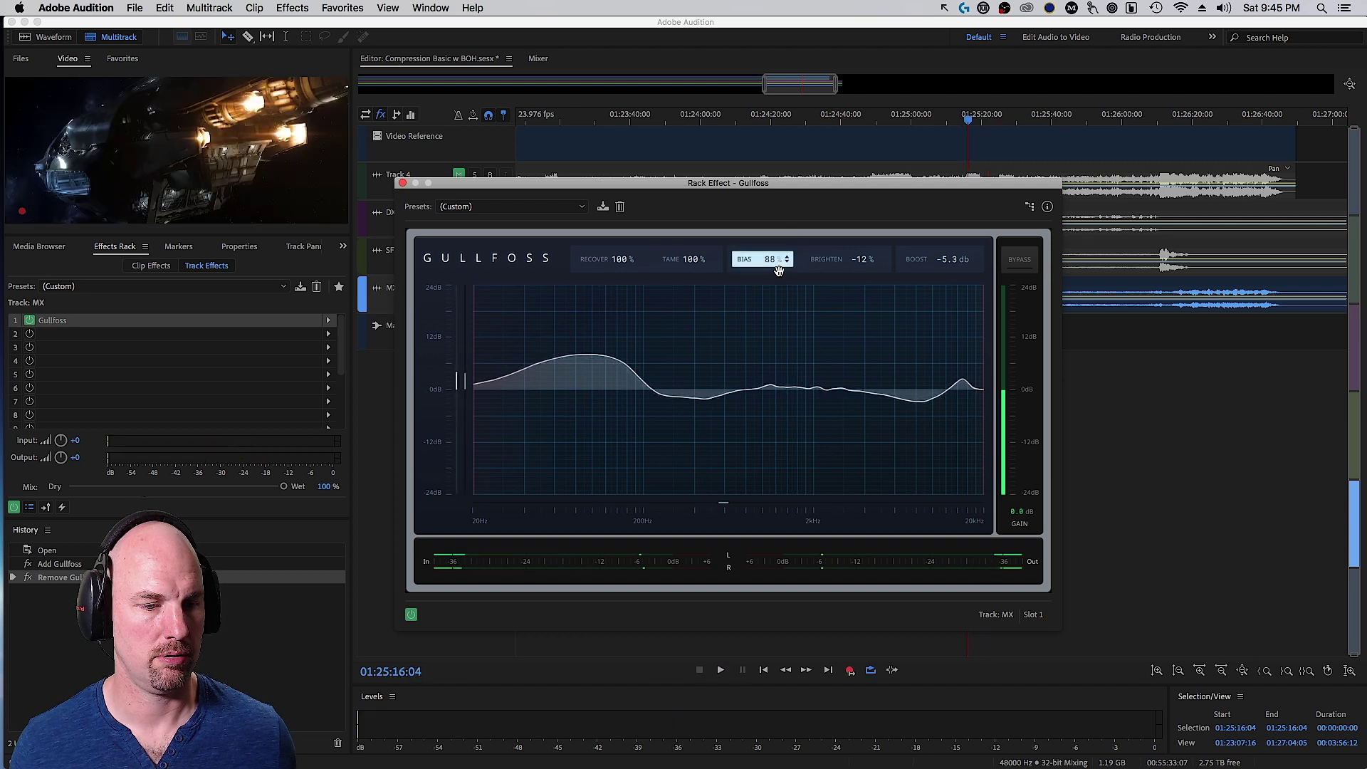
- Audition the soloed MX passage from 01:25:16:04 with the current Gullfoss settings, and stop
key(space)
key(Return)
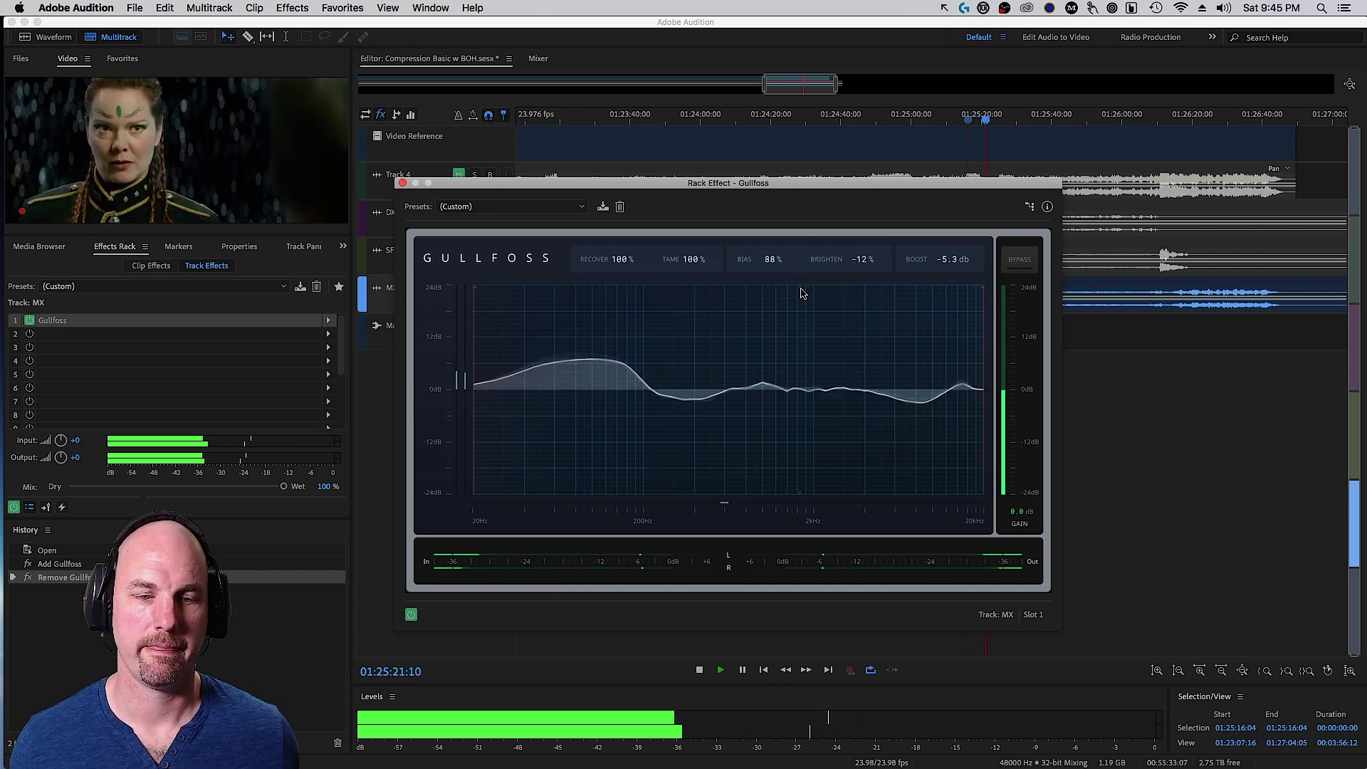
key(space)
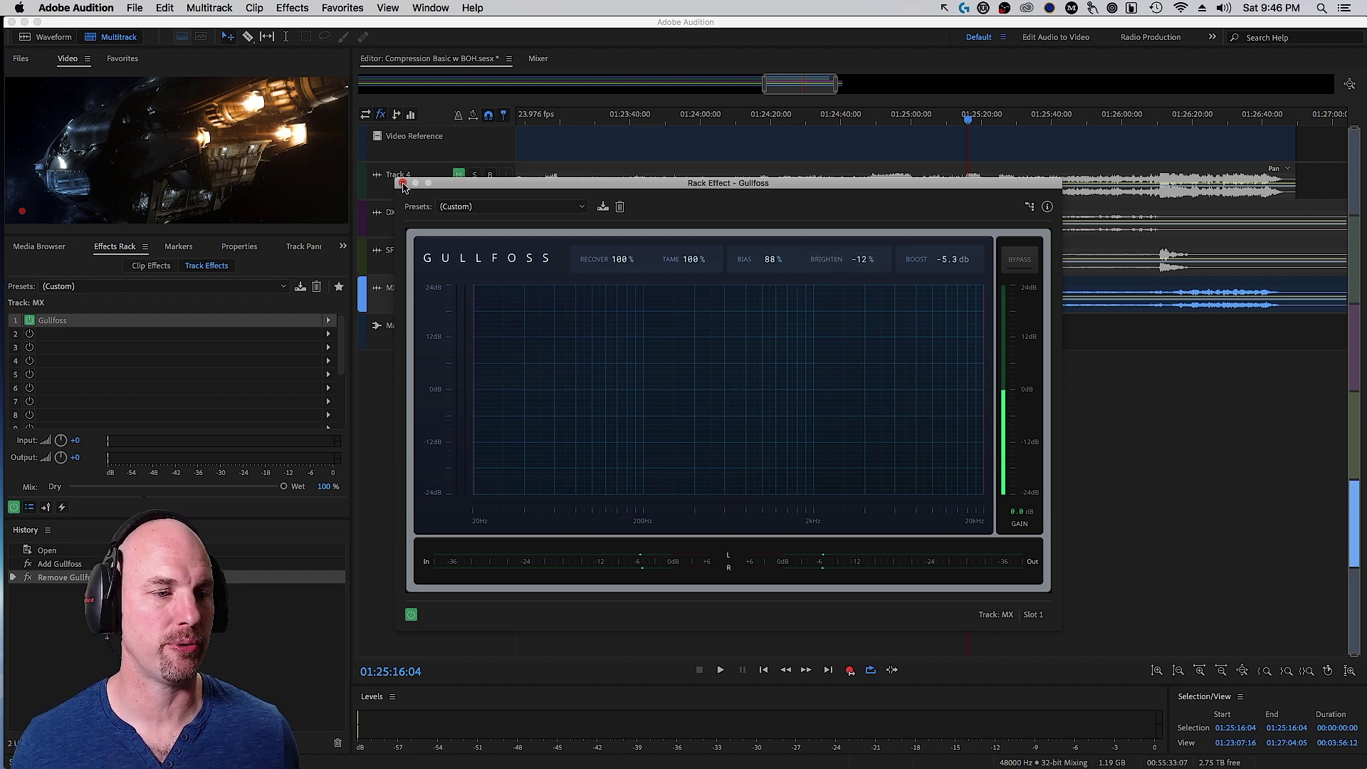
- Unsolo the MX track and reopen its Gullfoss effect with the plugin window clear of the track headers
click(403, 184)
click(474, 291)
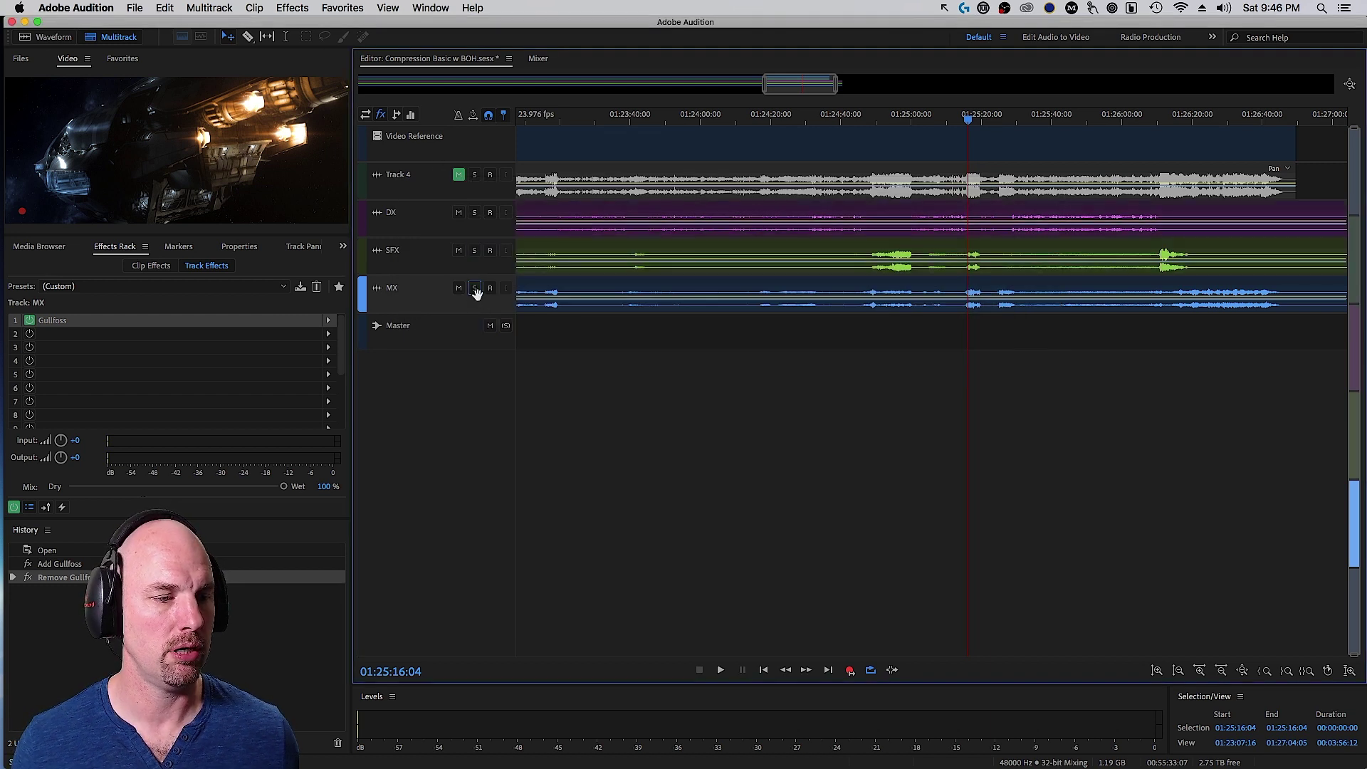
double_click(55, 322)
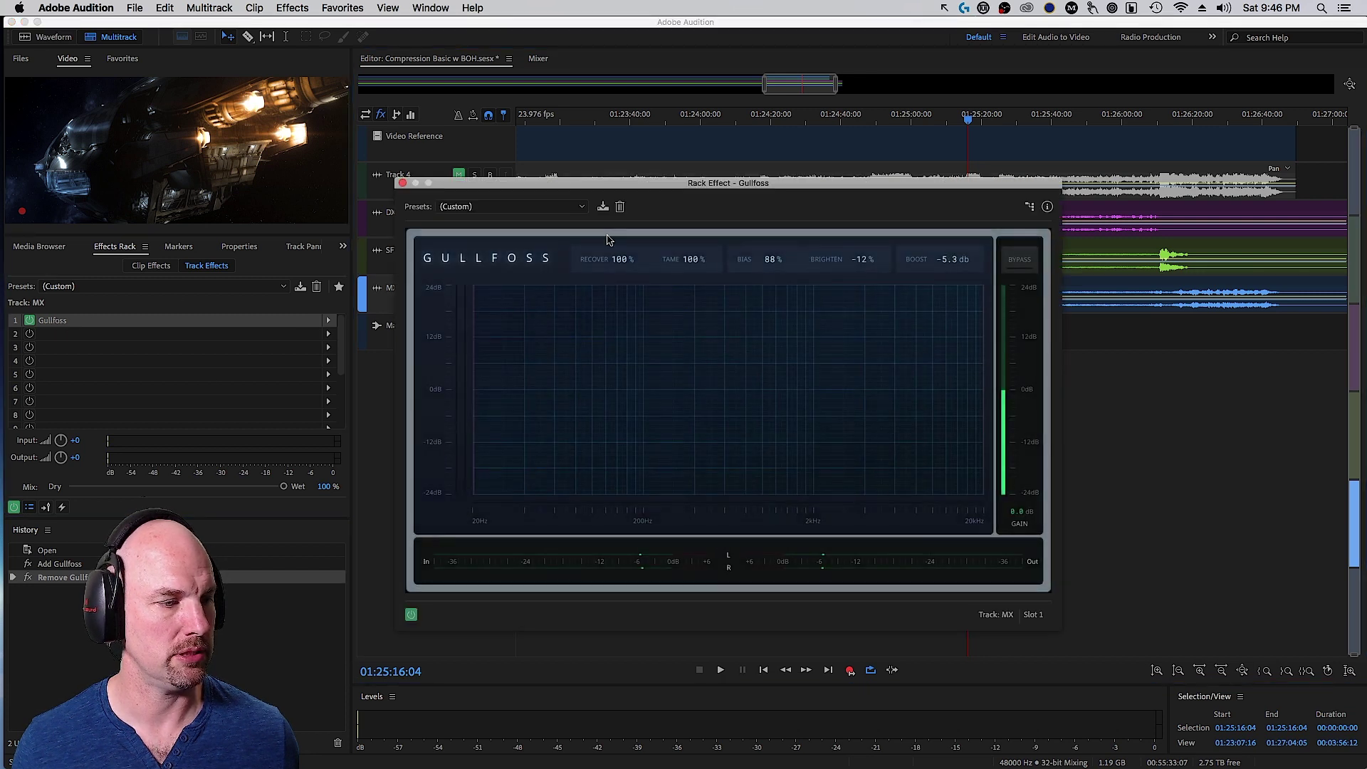
drag(711, 189, 965, 230)
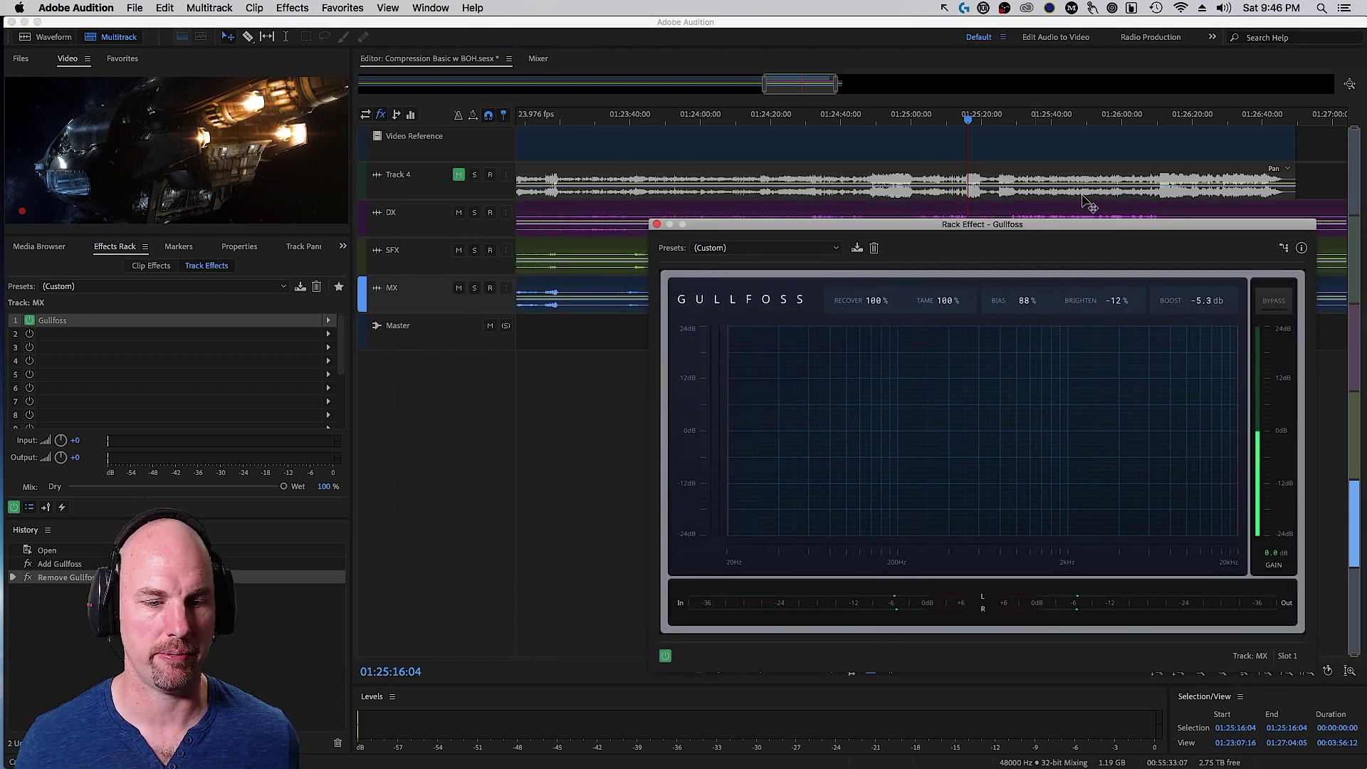
- Play the full mix with the Gullfoss window moved off the waveforms, turn on its bypass, and stop
key(space)
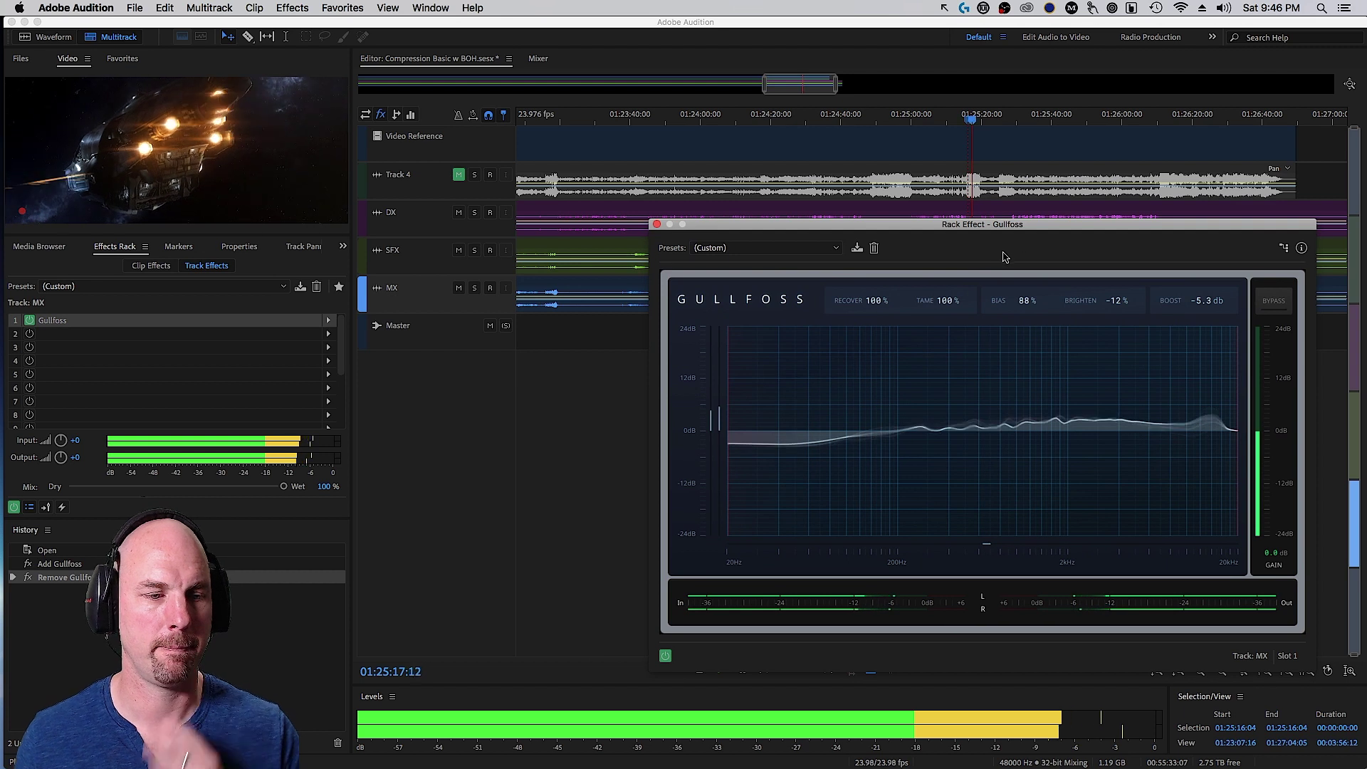
drag(1077, 229, 467, 265)
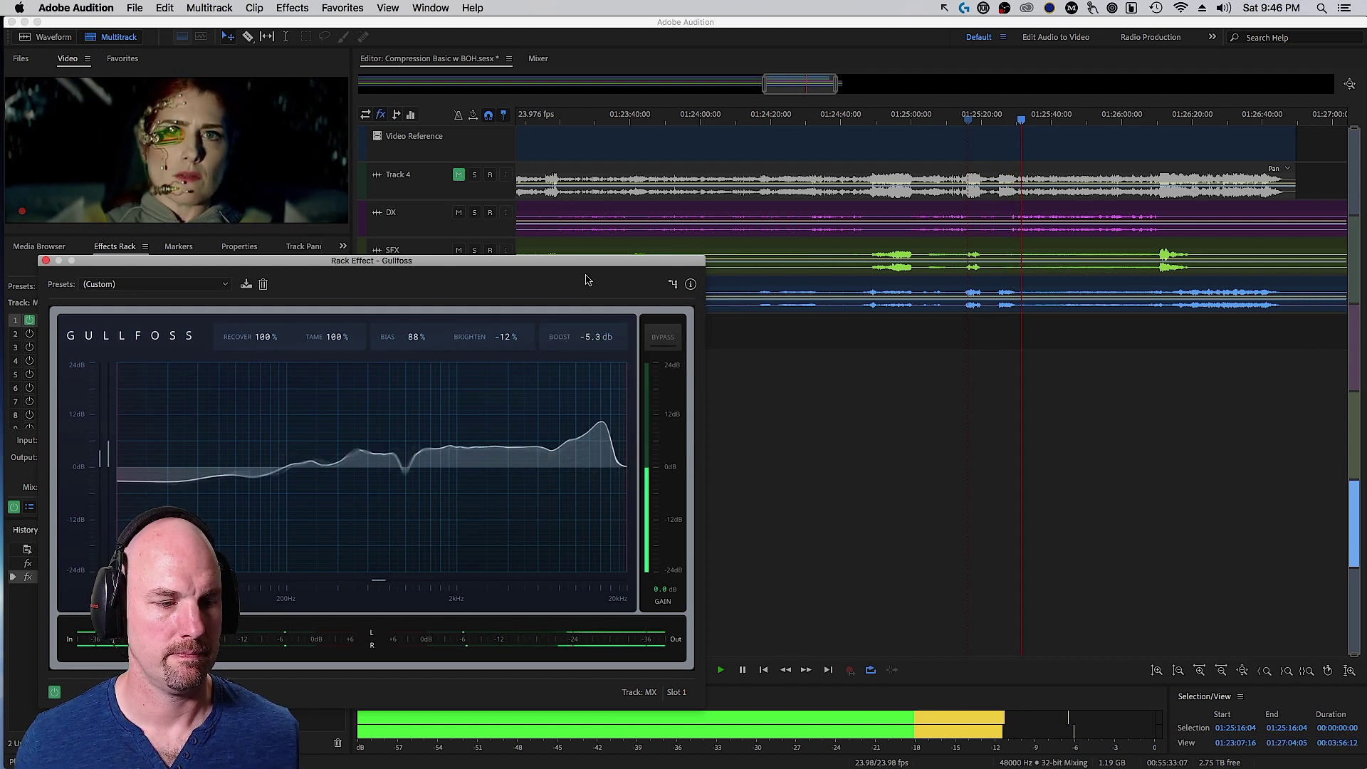
key(space)
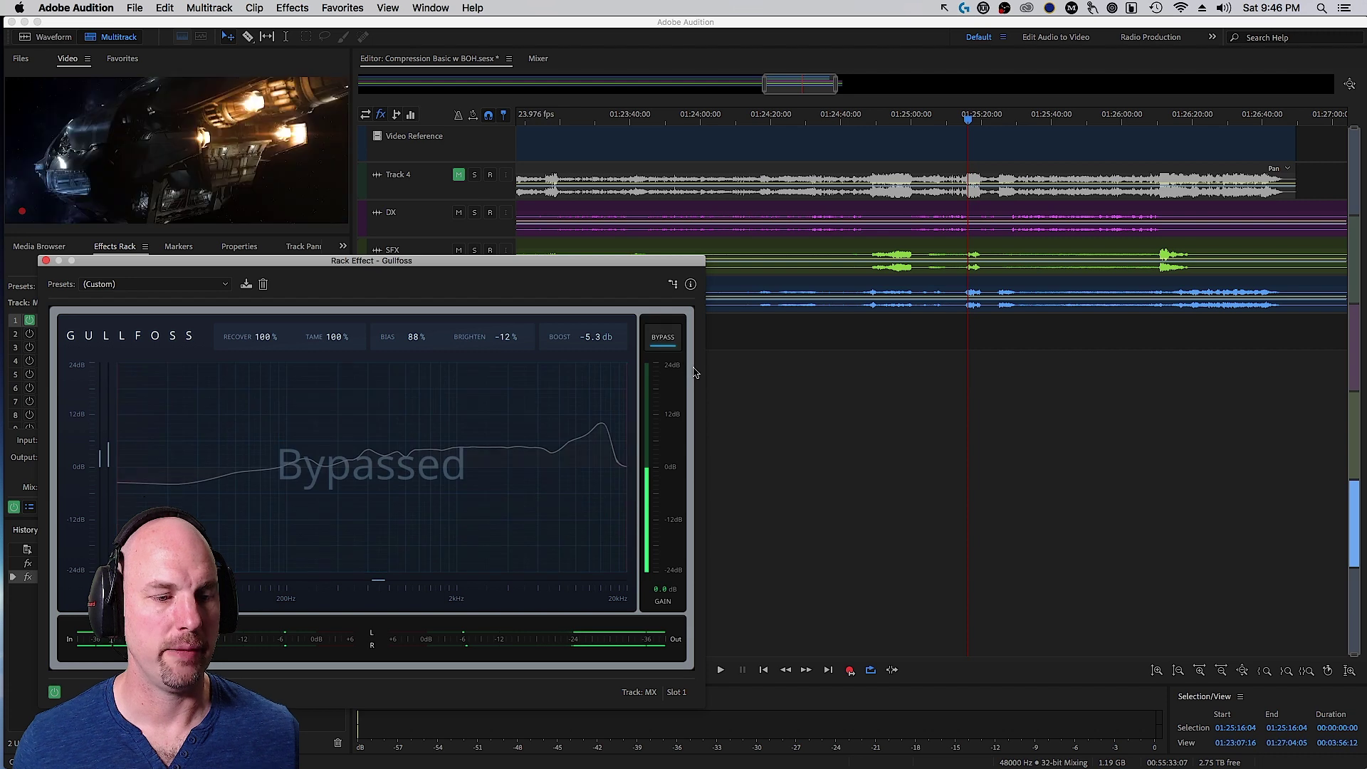
- Replay the full mix while switching Gullfoss's bypass off, on and off again, and stop playback
key(space)
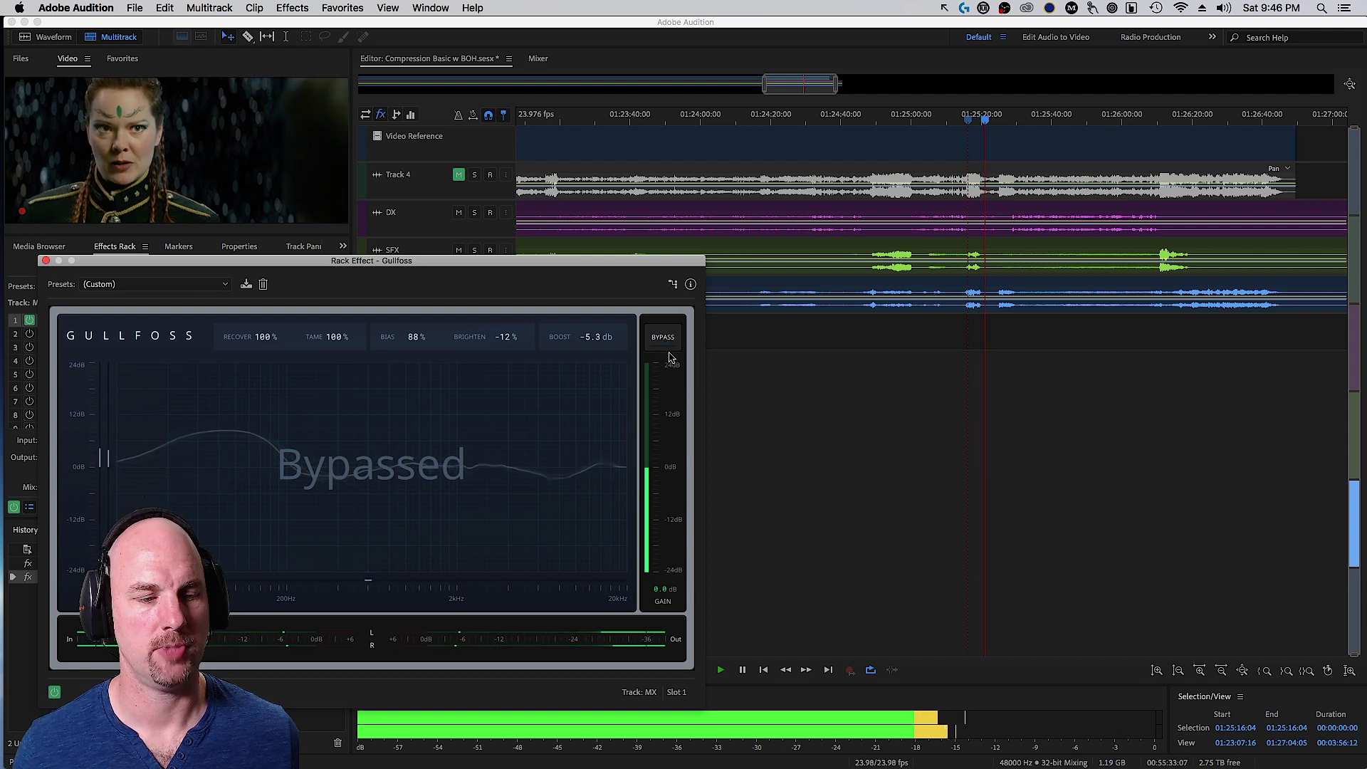
click(670, 346)
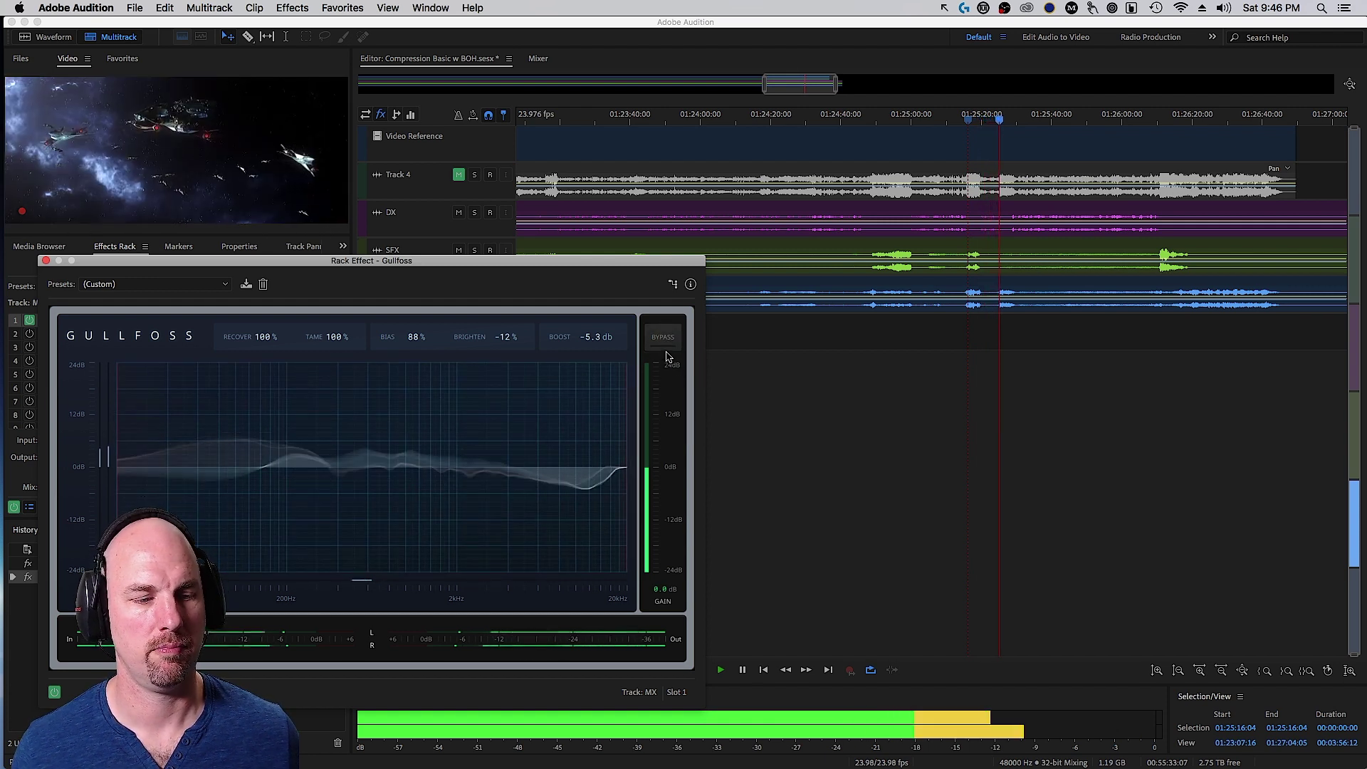
click(664, 348)
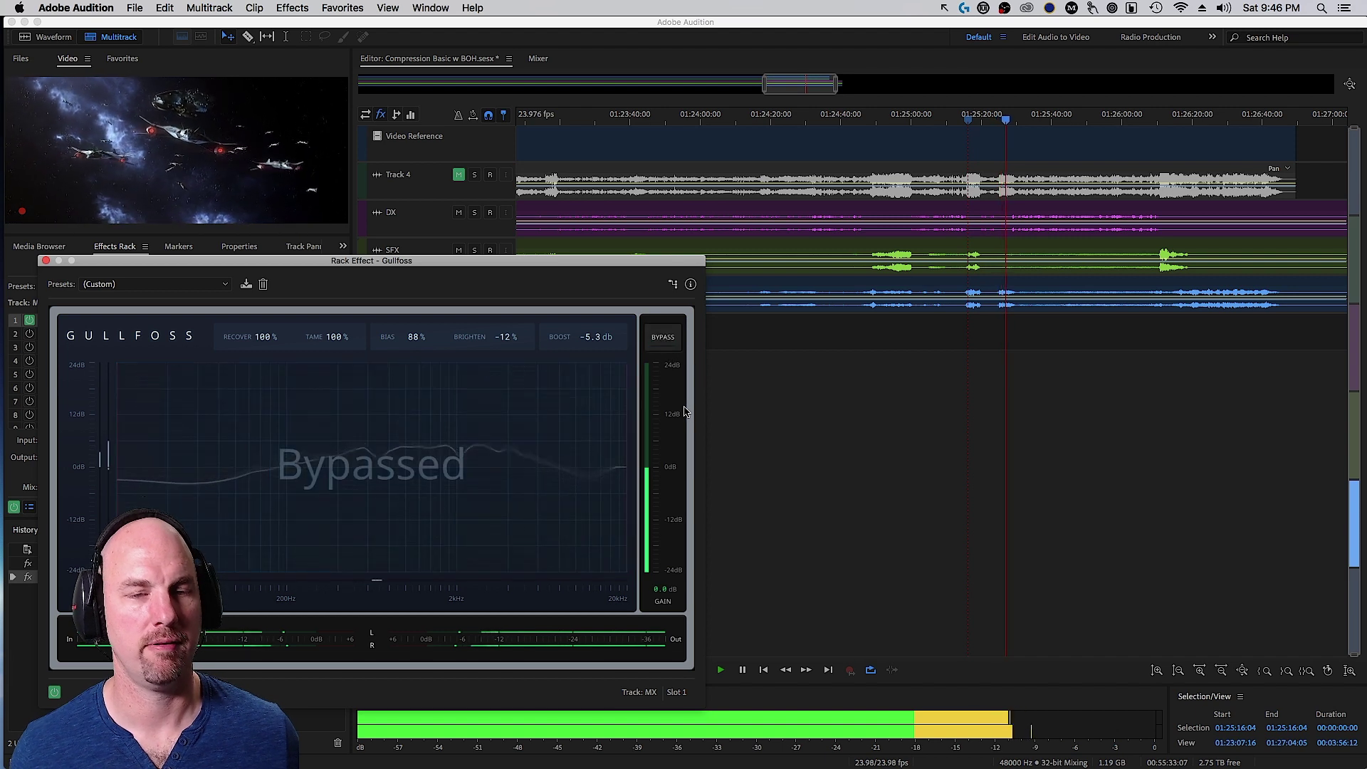
click(673, 344)
key(space)
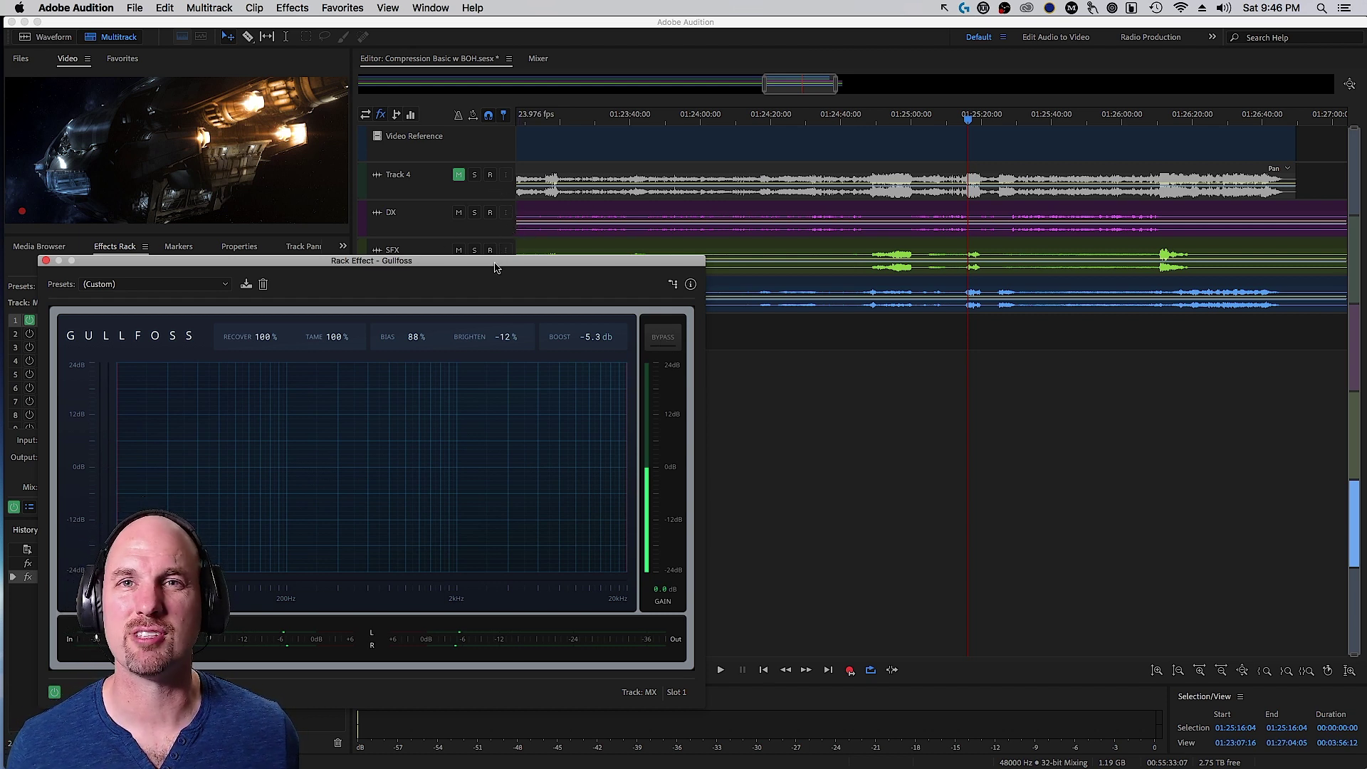
- Enlarge the MX track header to reveal its automation mode, and expand and collapse its automation lanes
drag(509, 261, 1166, 161)
drag(441, 309, 433, 376)
click(376, 369)
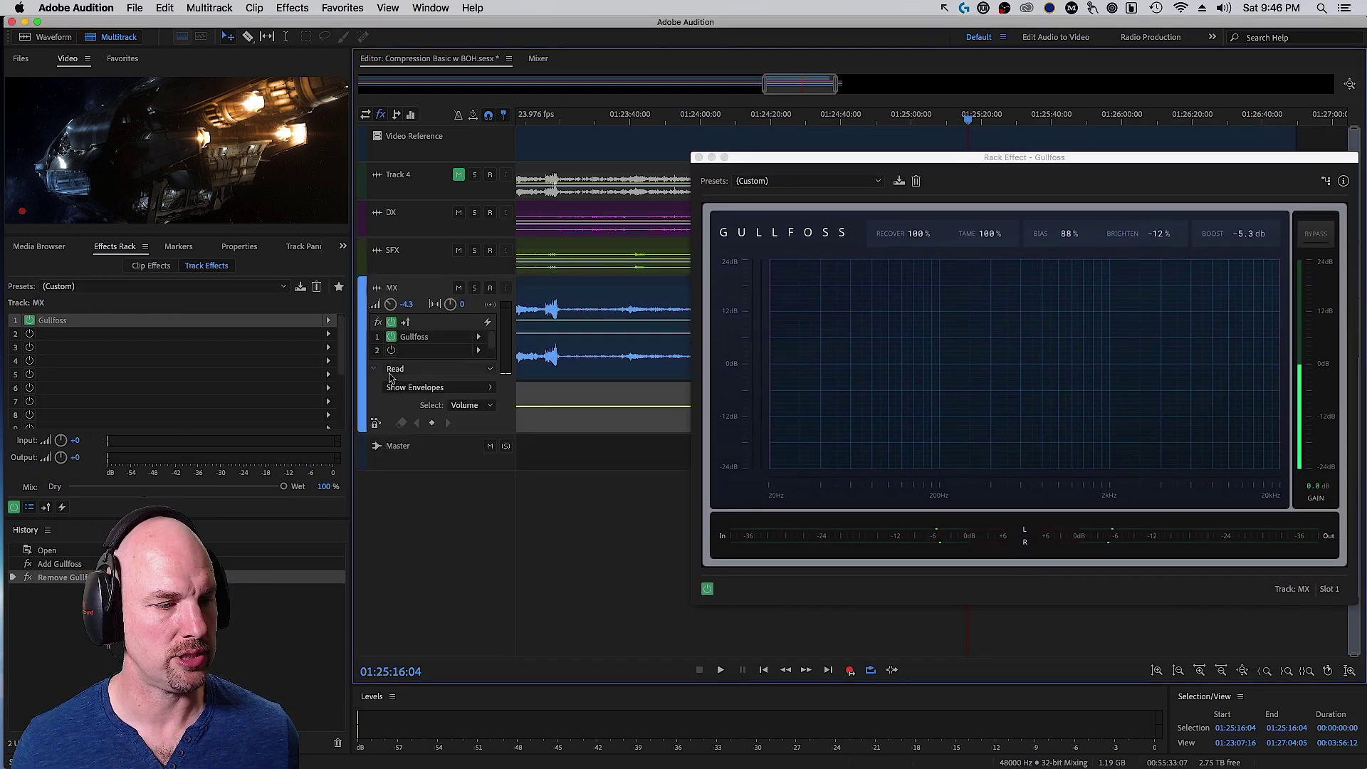
click(377, 369)
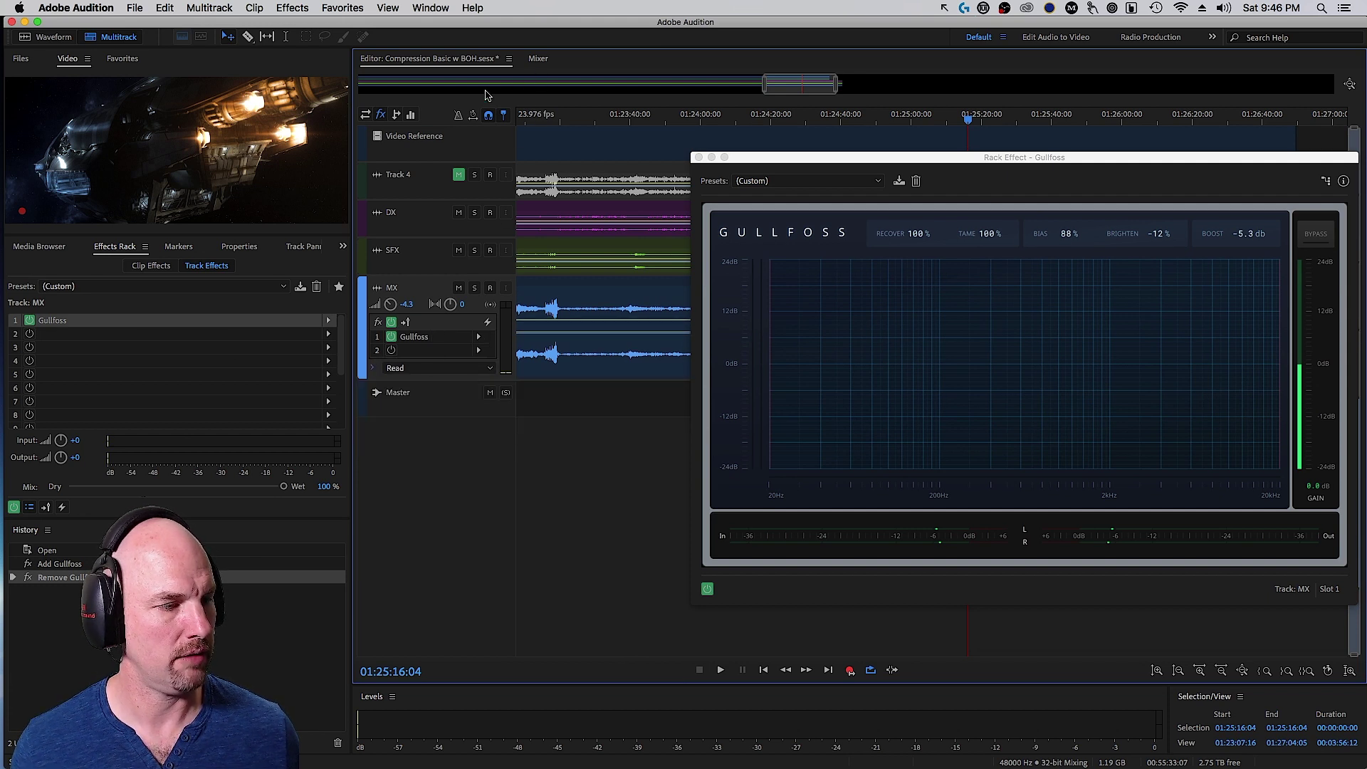
- Set the MX track's automation mode to Latch in the Mixer
click(539, 60)
click(623, 333)
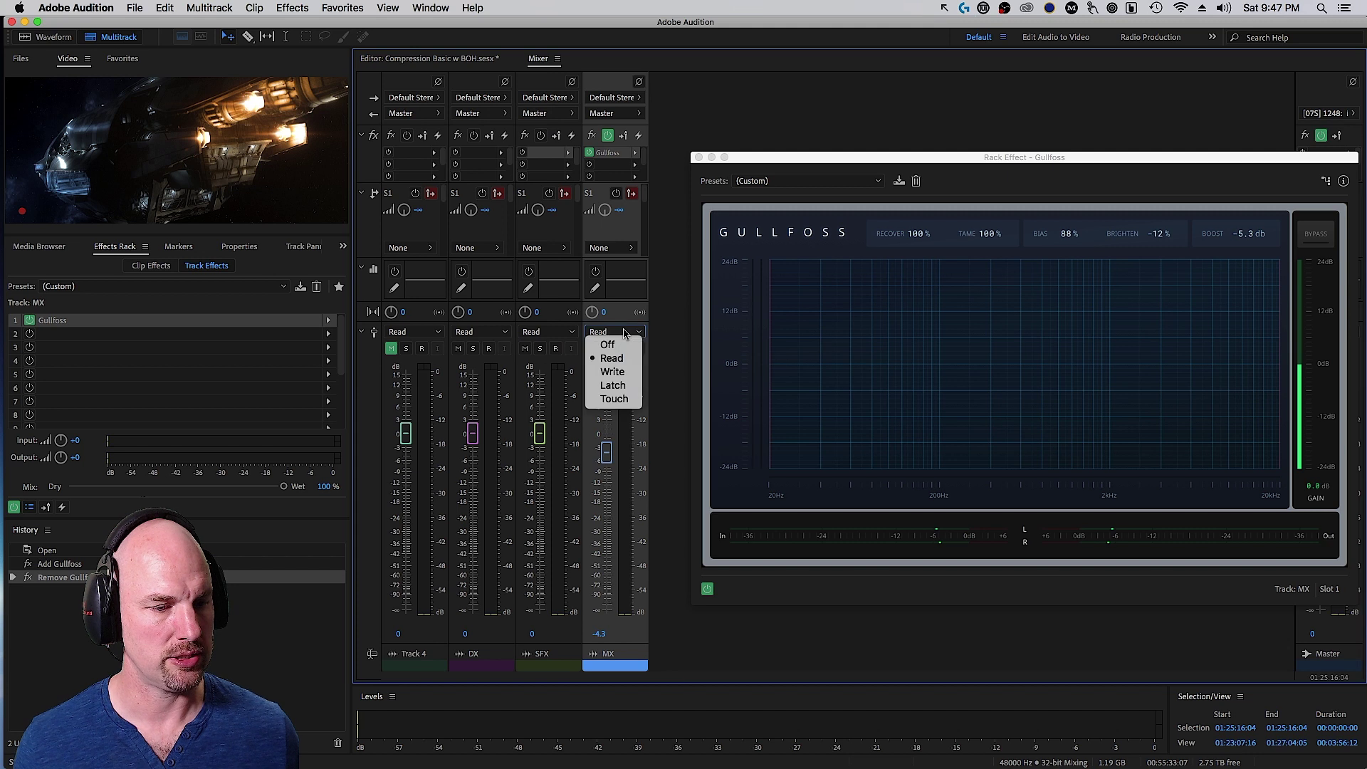
click(630, 387)
- Record Boost automation for Gullfoss on MX during playback, raising it to 11.8 dB, returning it to about -5.4 dB, and stopping
drag(1024, 160, 706, 50)
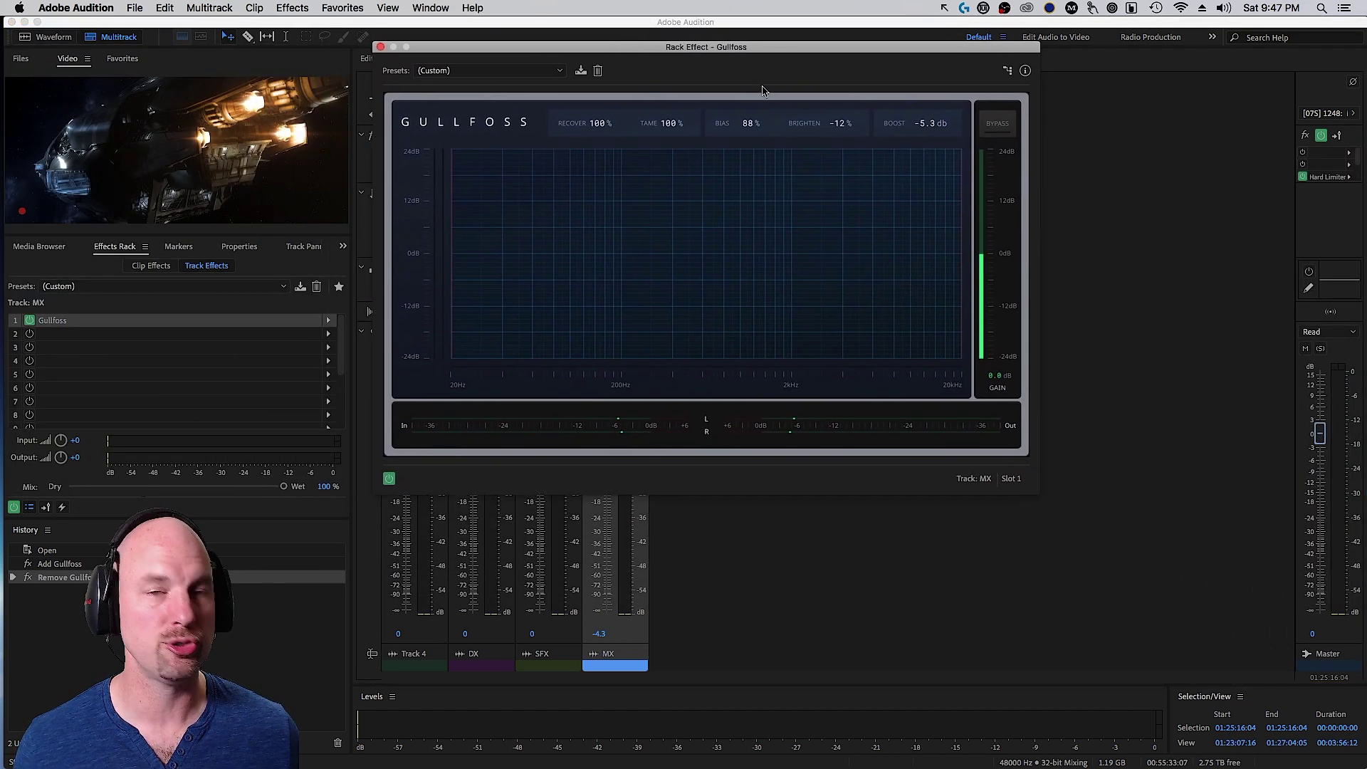
key(space)
click(939, 125)
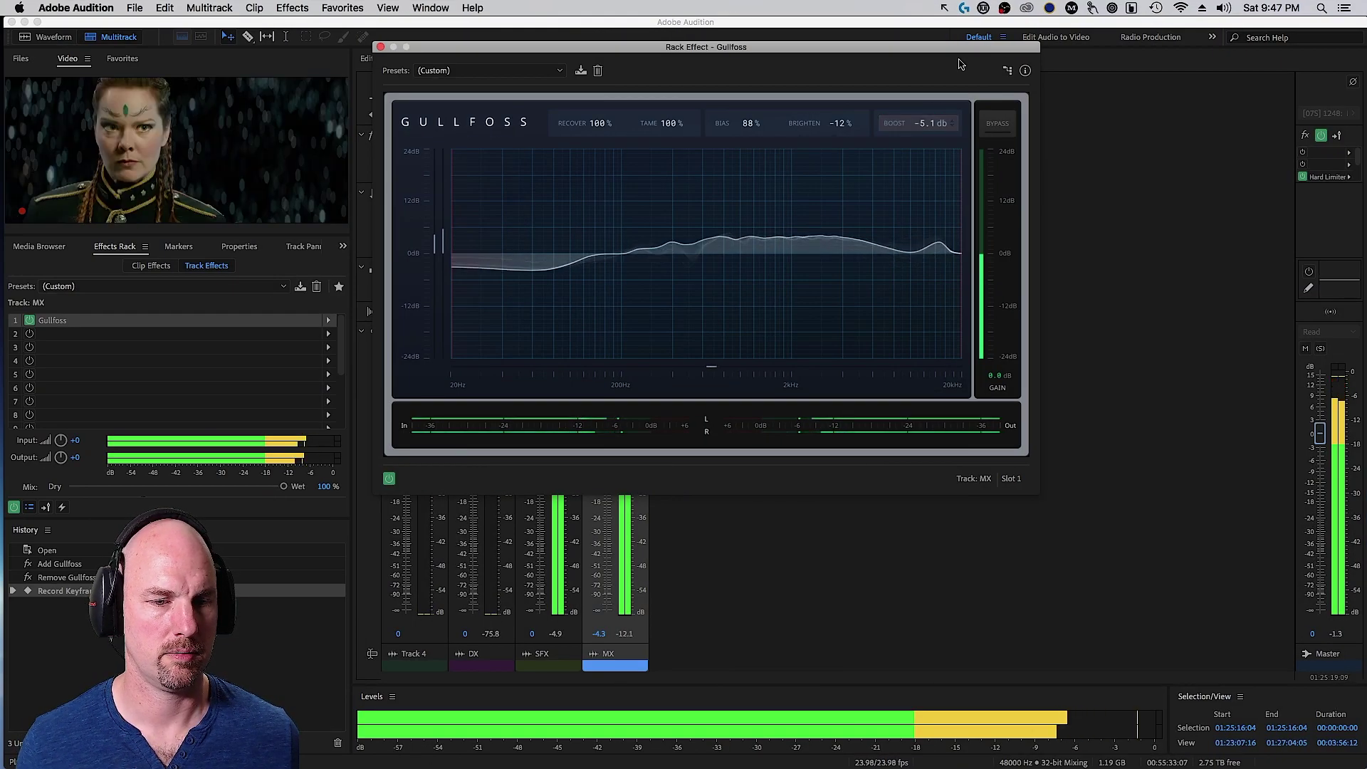
drag(964, 51, 1159, 203)
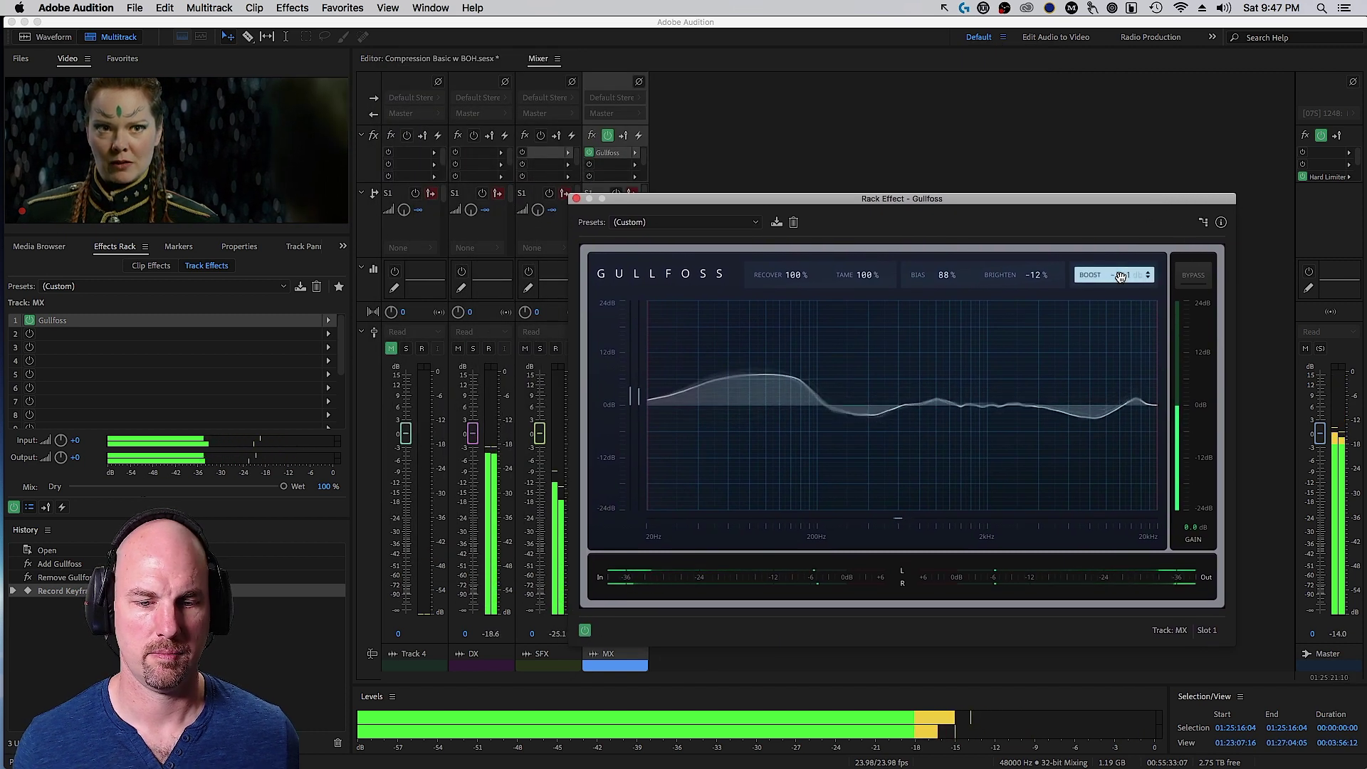
drag(1125, 275, 1125, 243)
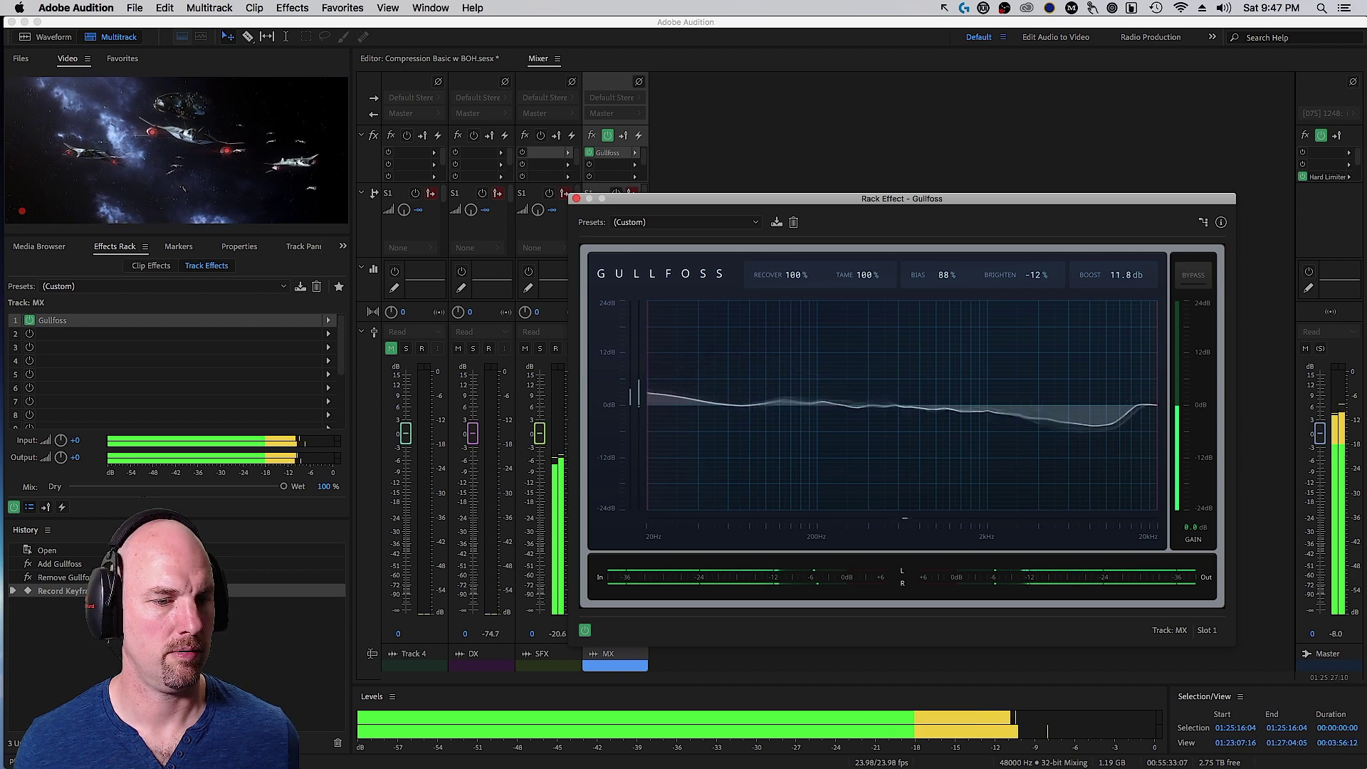
drag(1127, 275, 1127, 331)
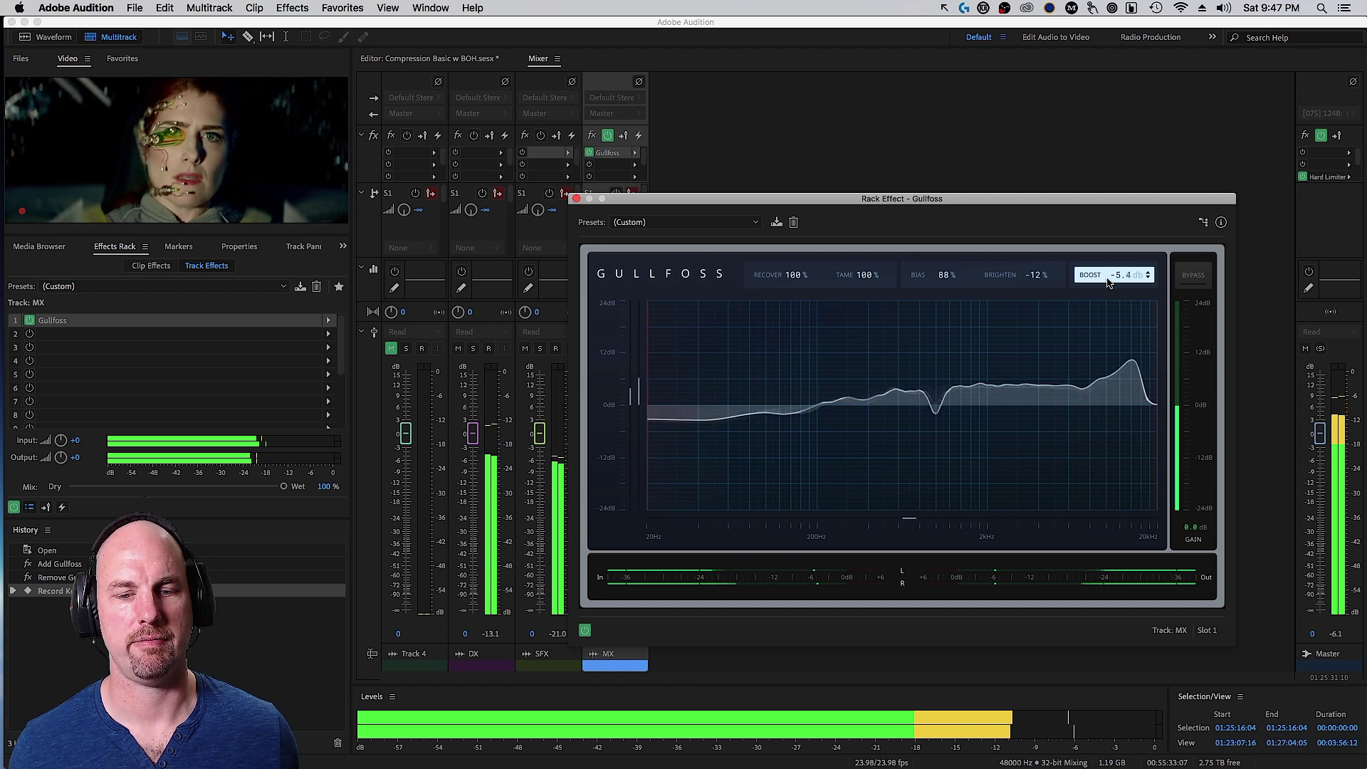
key(space)
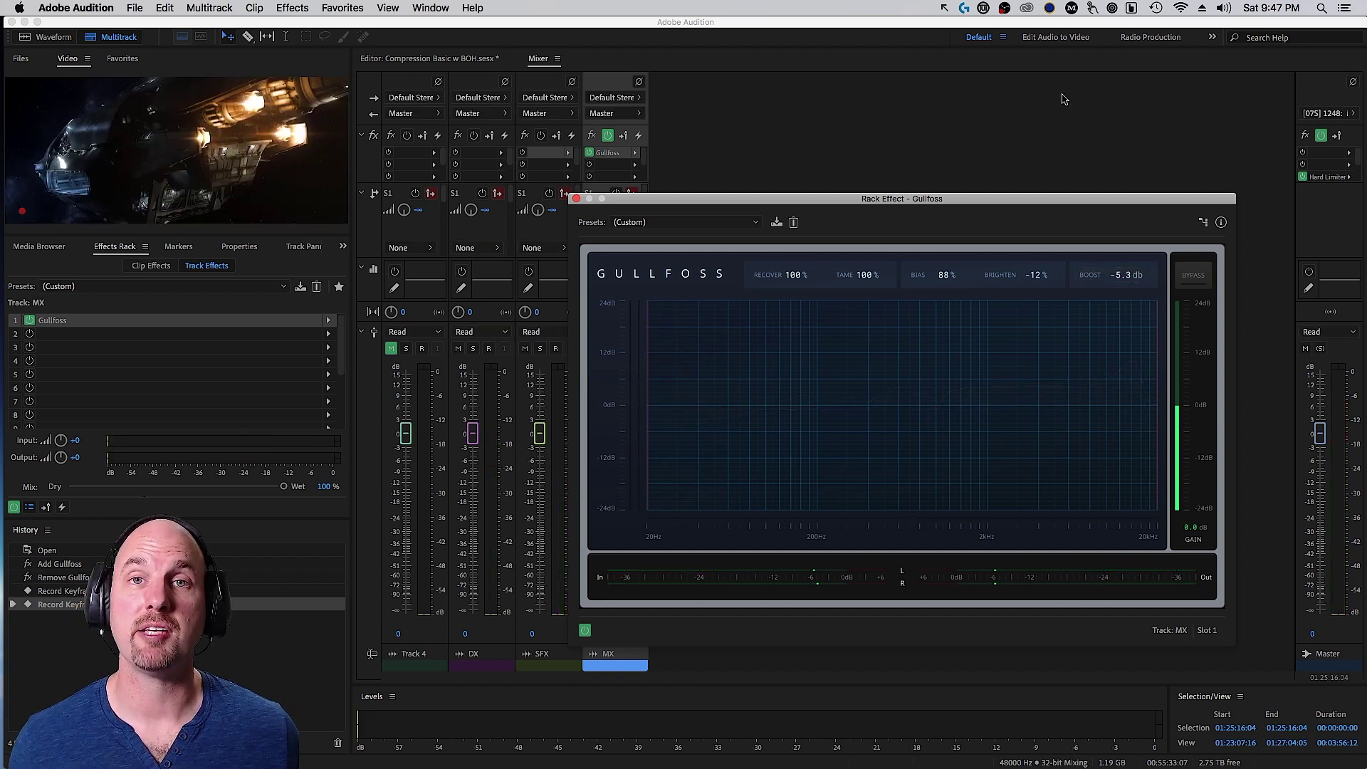
- Play back the recorded Boost automation with the Gullfoss window clear of the MX channel strip, and stop
key(space)
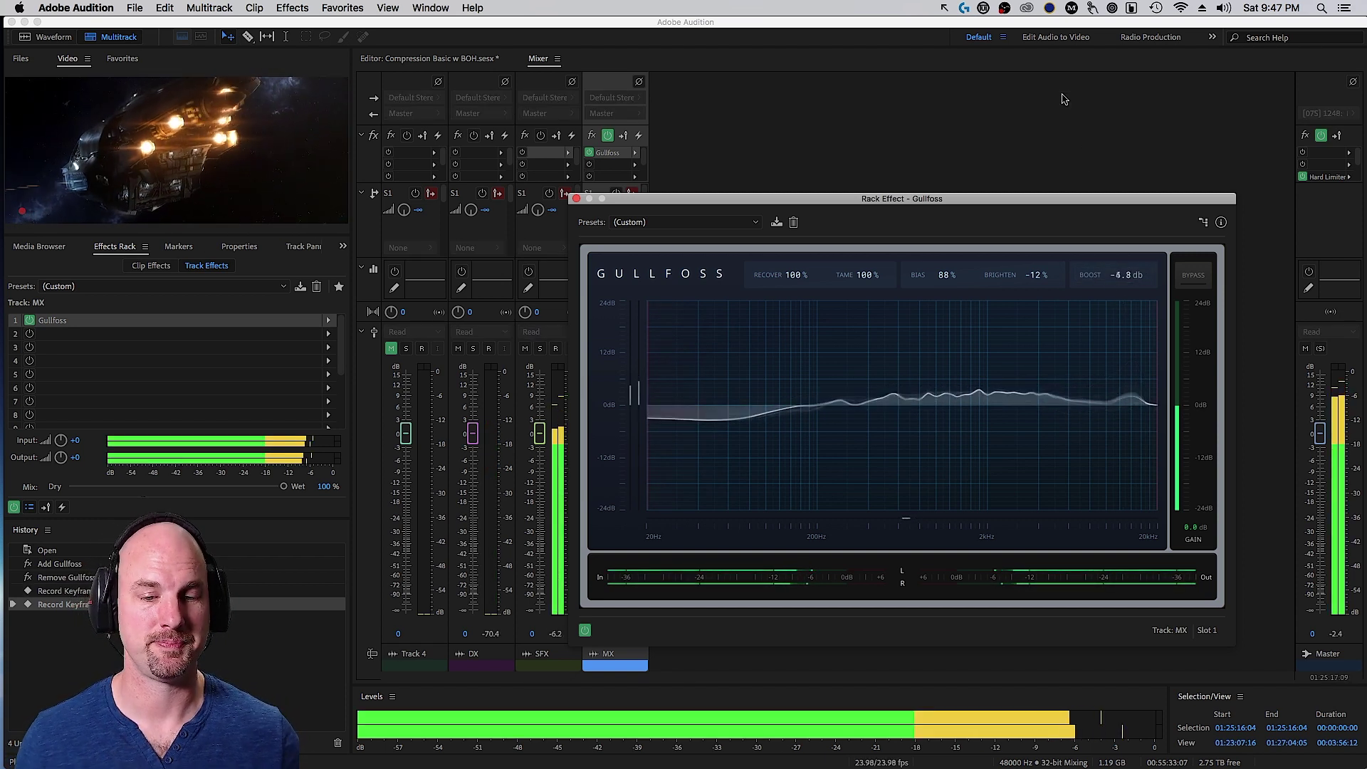
drag(799, 202, 879, 197)
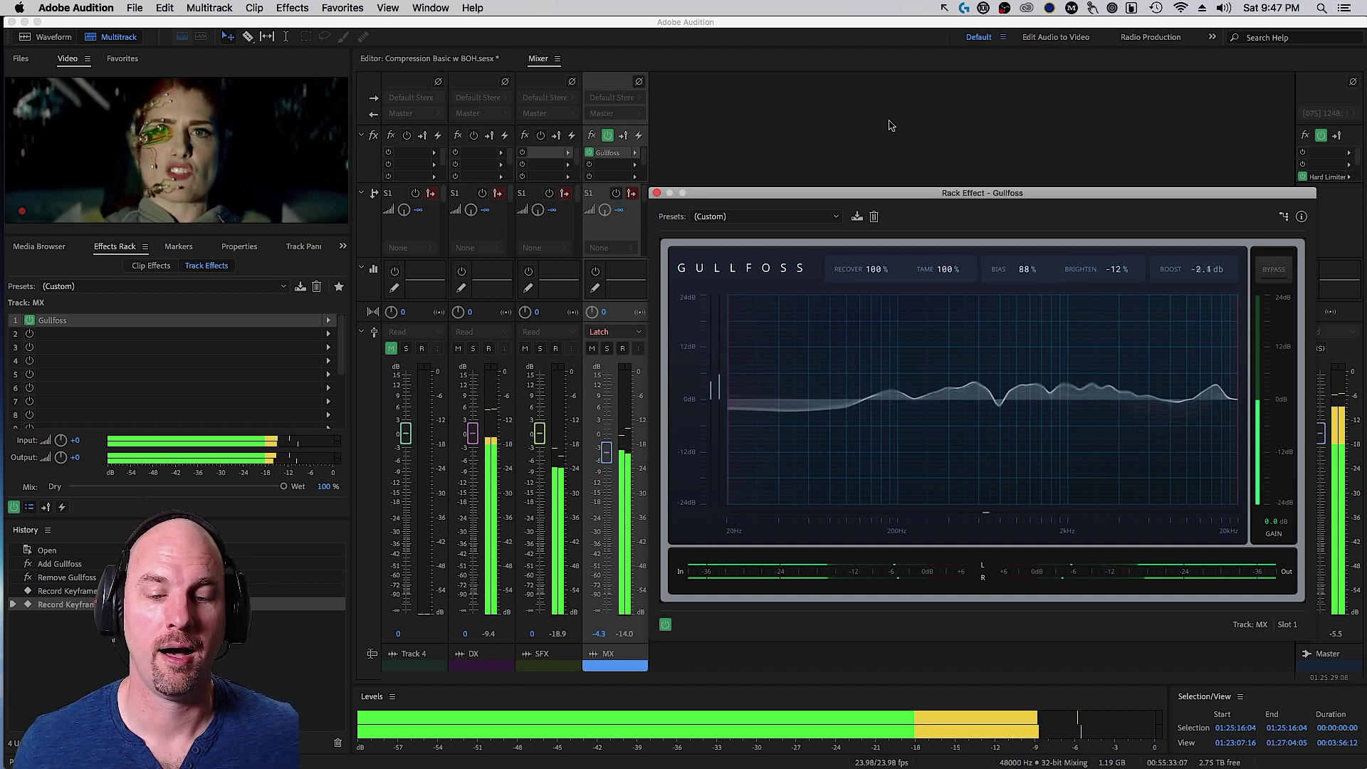
key(space)
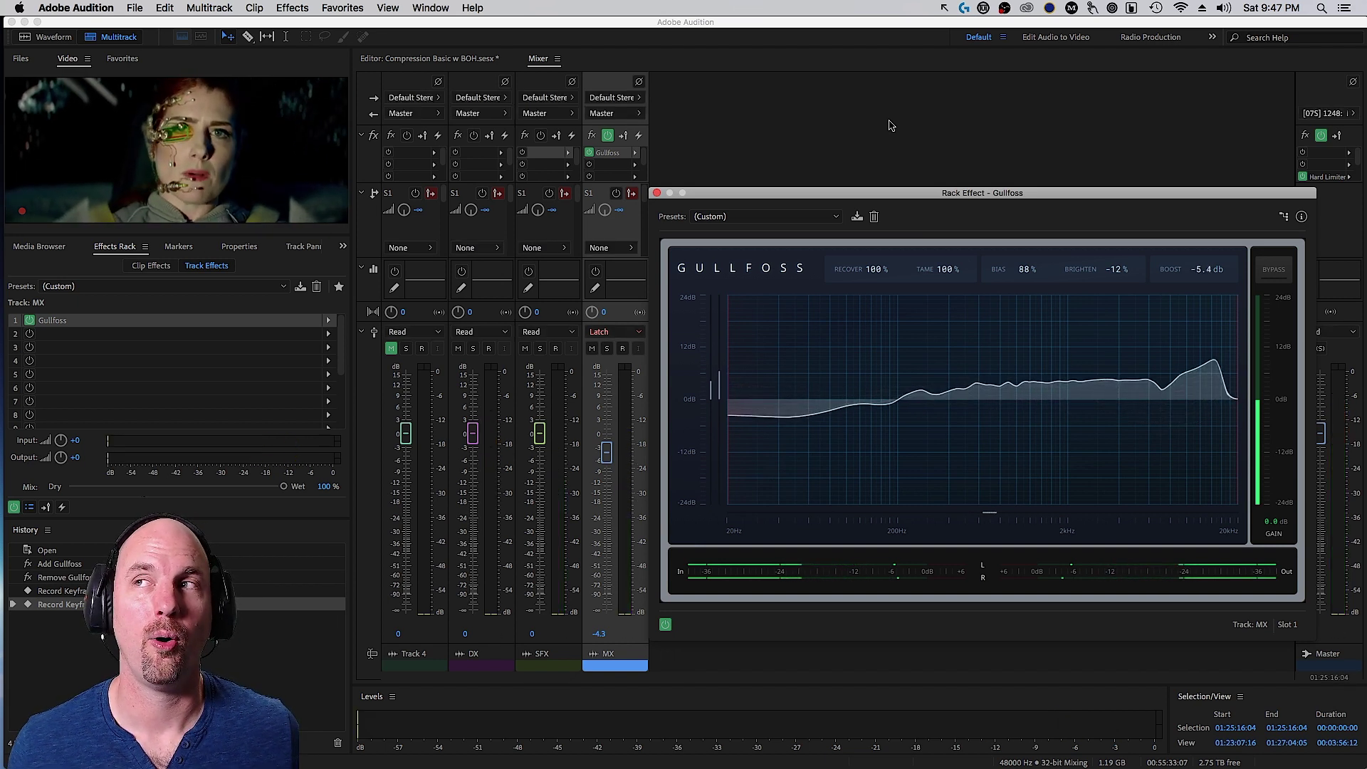